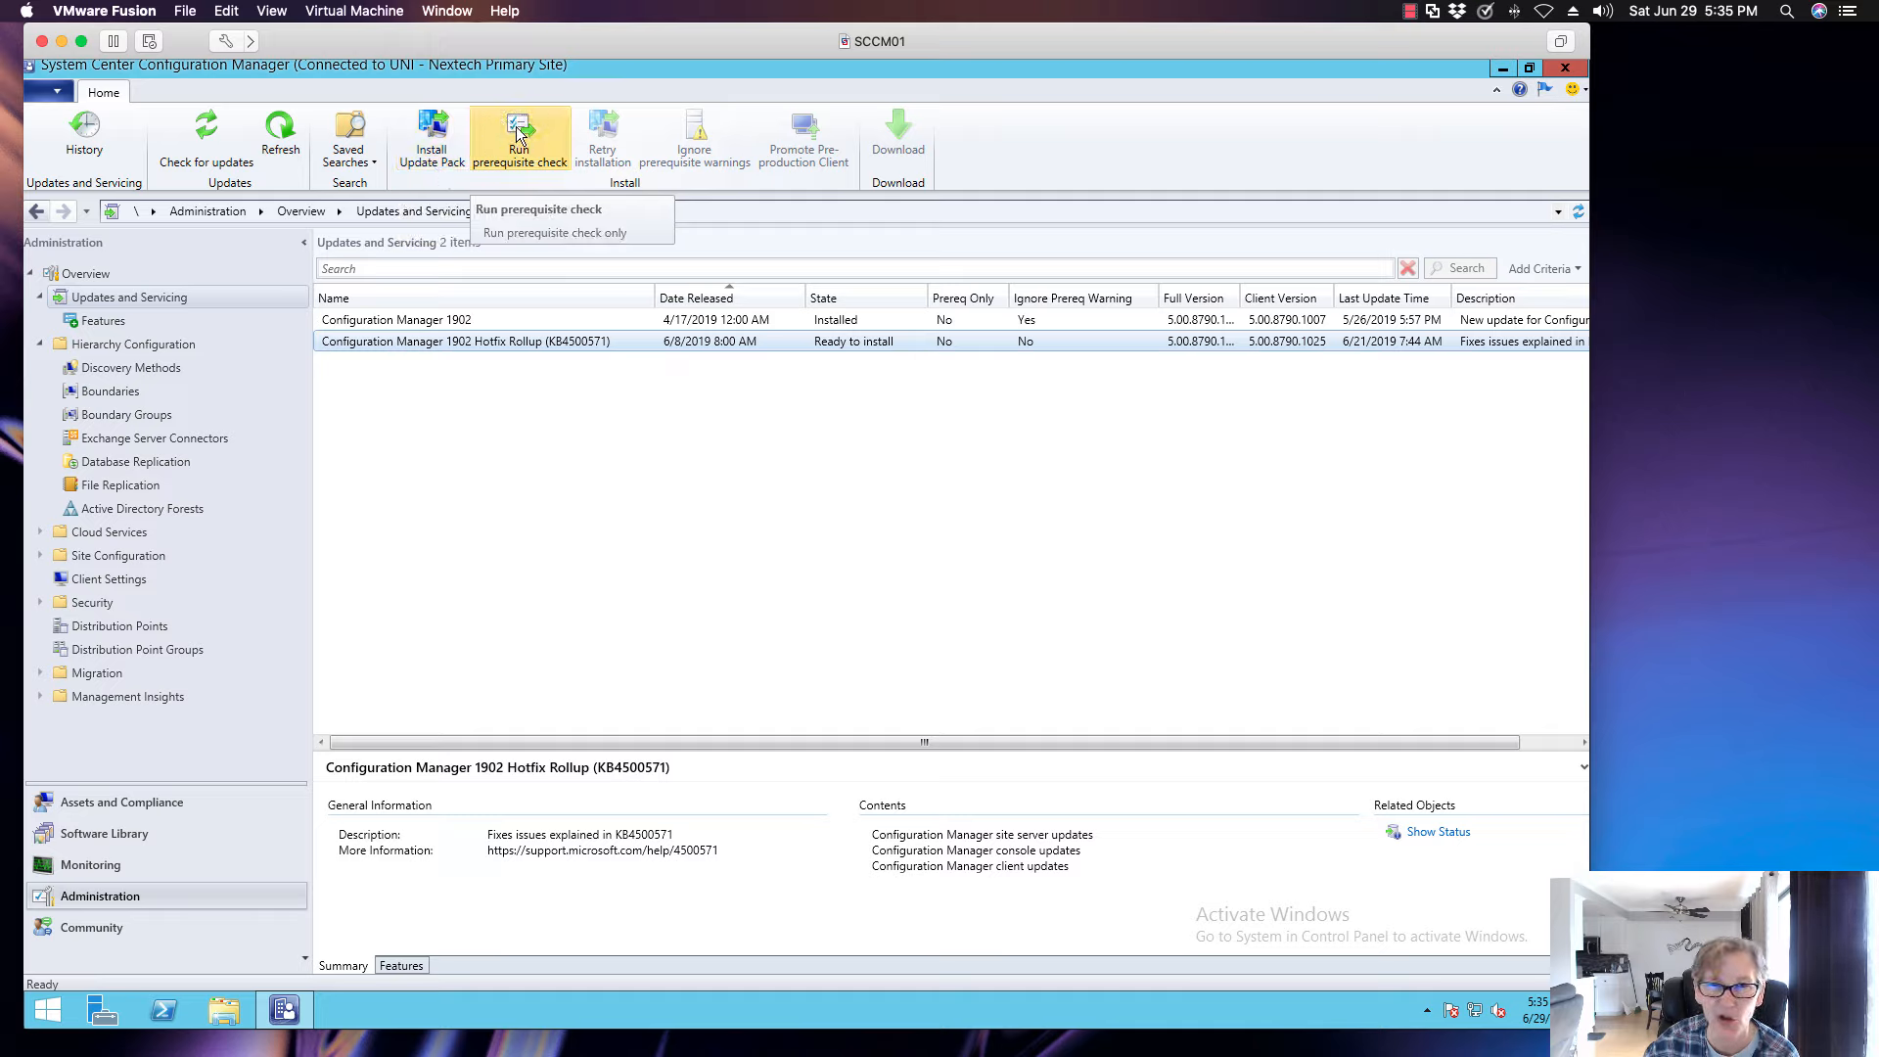
# - Install the Configuration Manager 1902 Hotfix Rollup (KB4500571) update pack, upgrading clients without validating and accepting the license terms and privacy statement
pyautogui.click(436, 147)
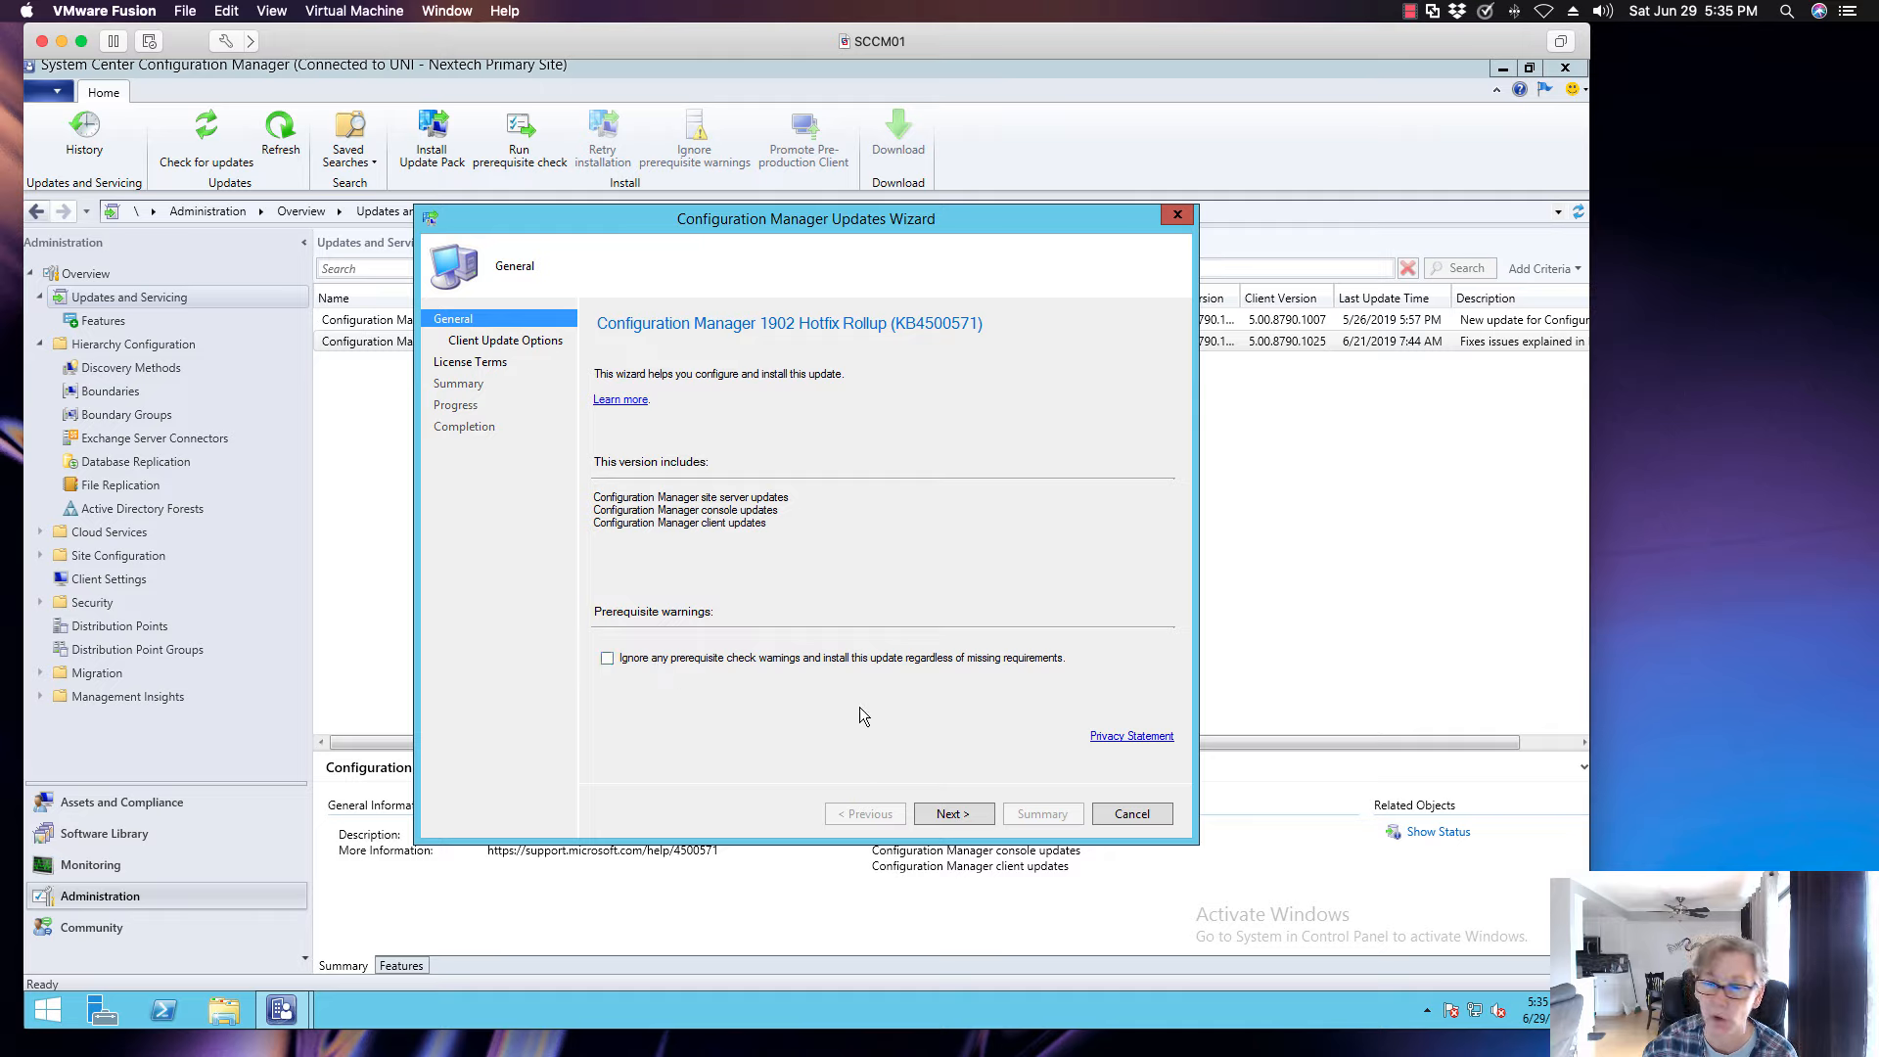
pyautogui.click(954, 814)
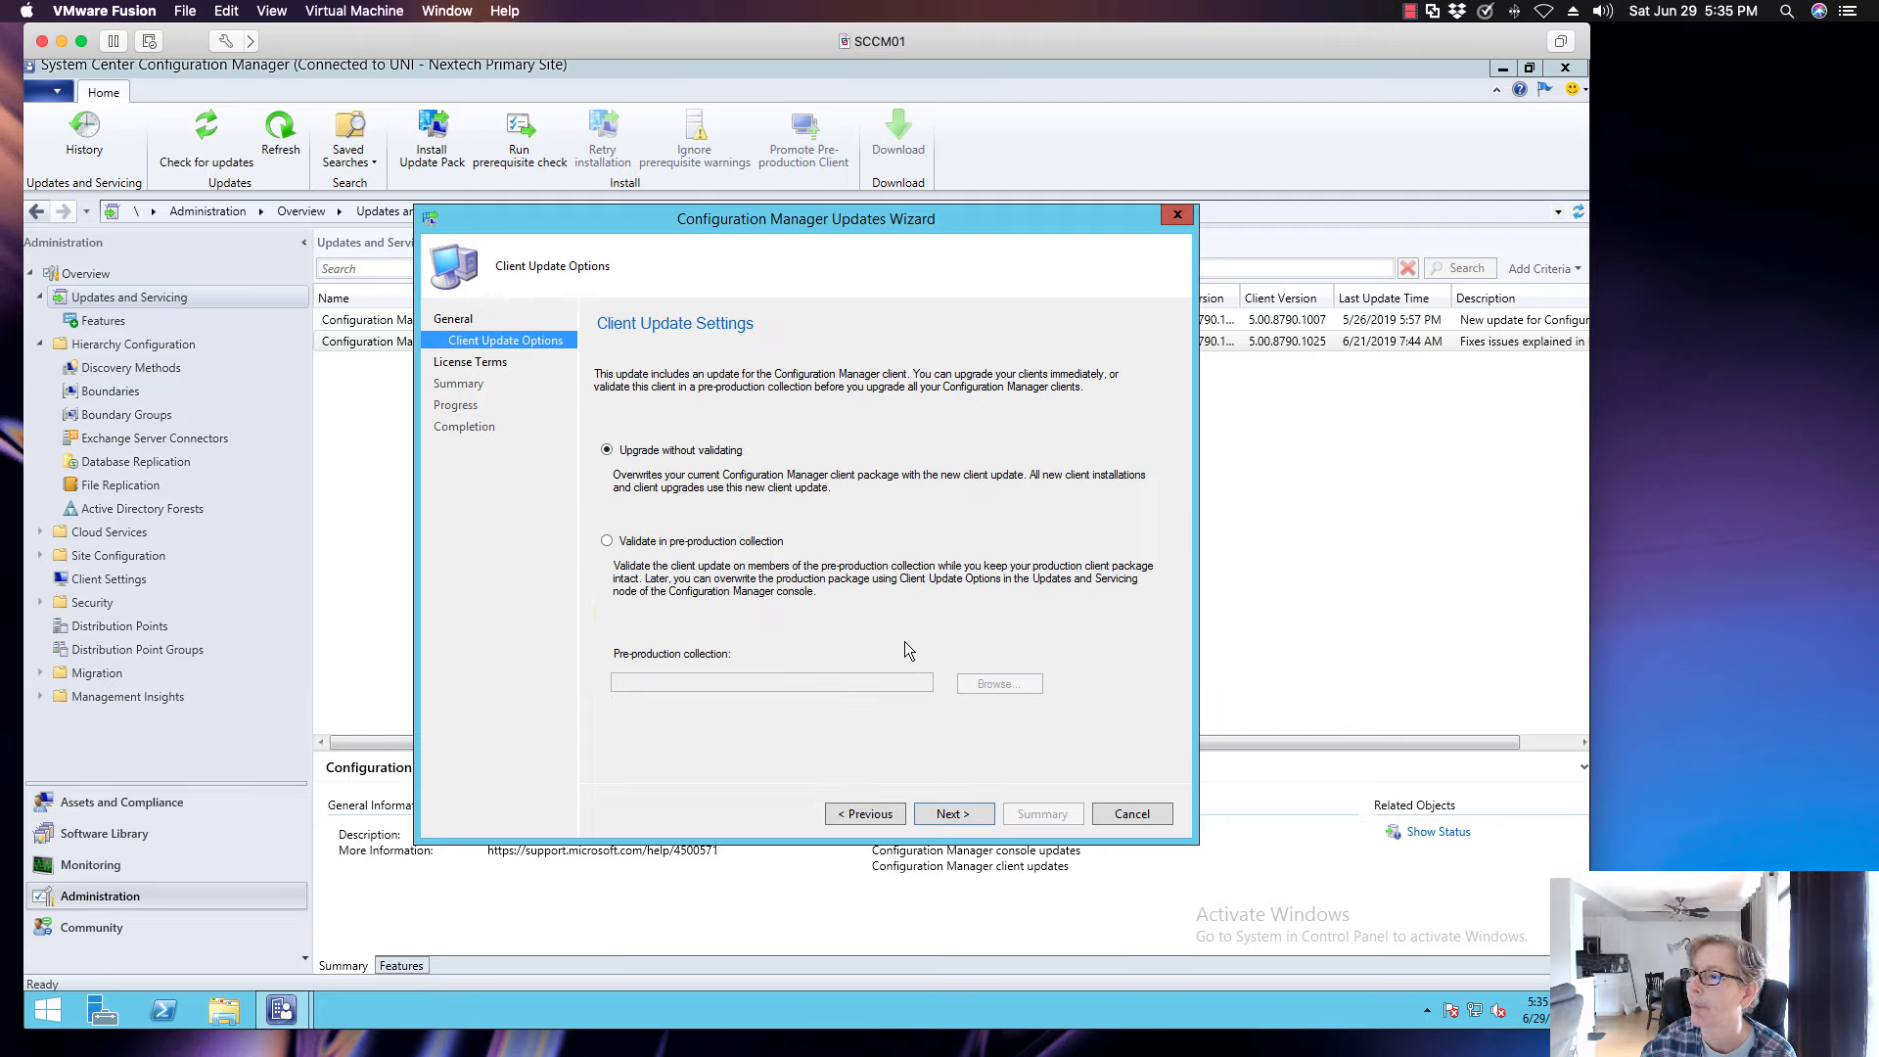
pyautogui.click(964, 813)
pyautogui.click(742, 485)
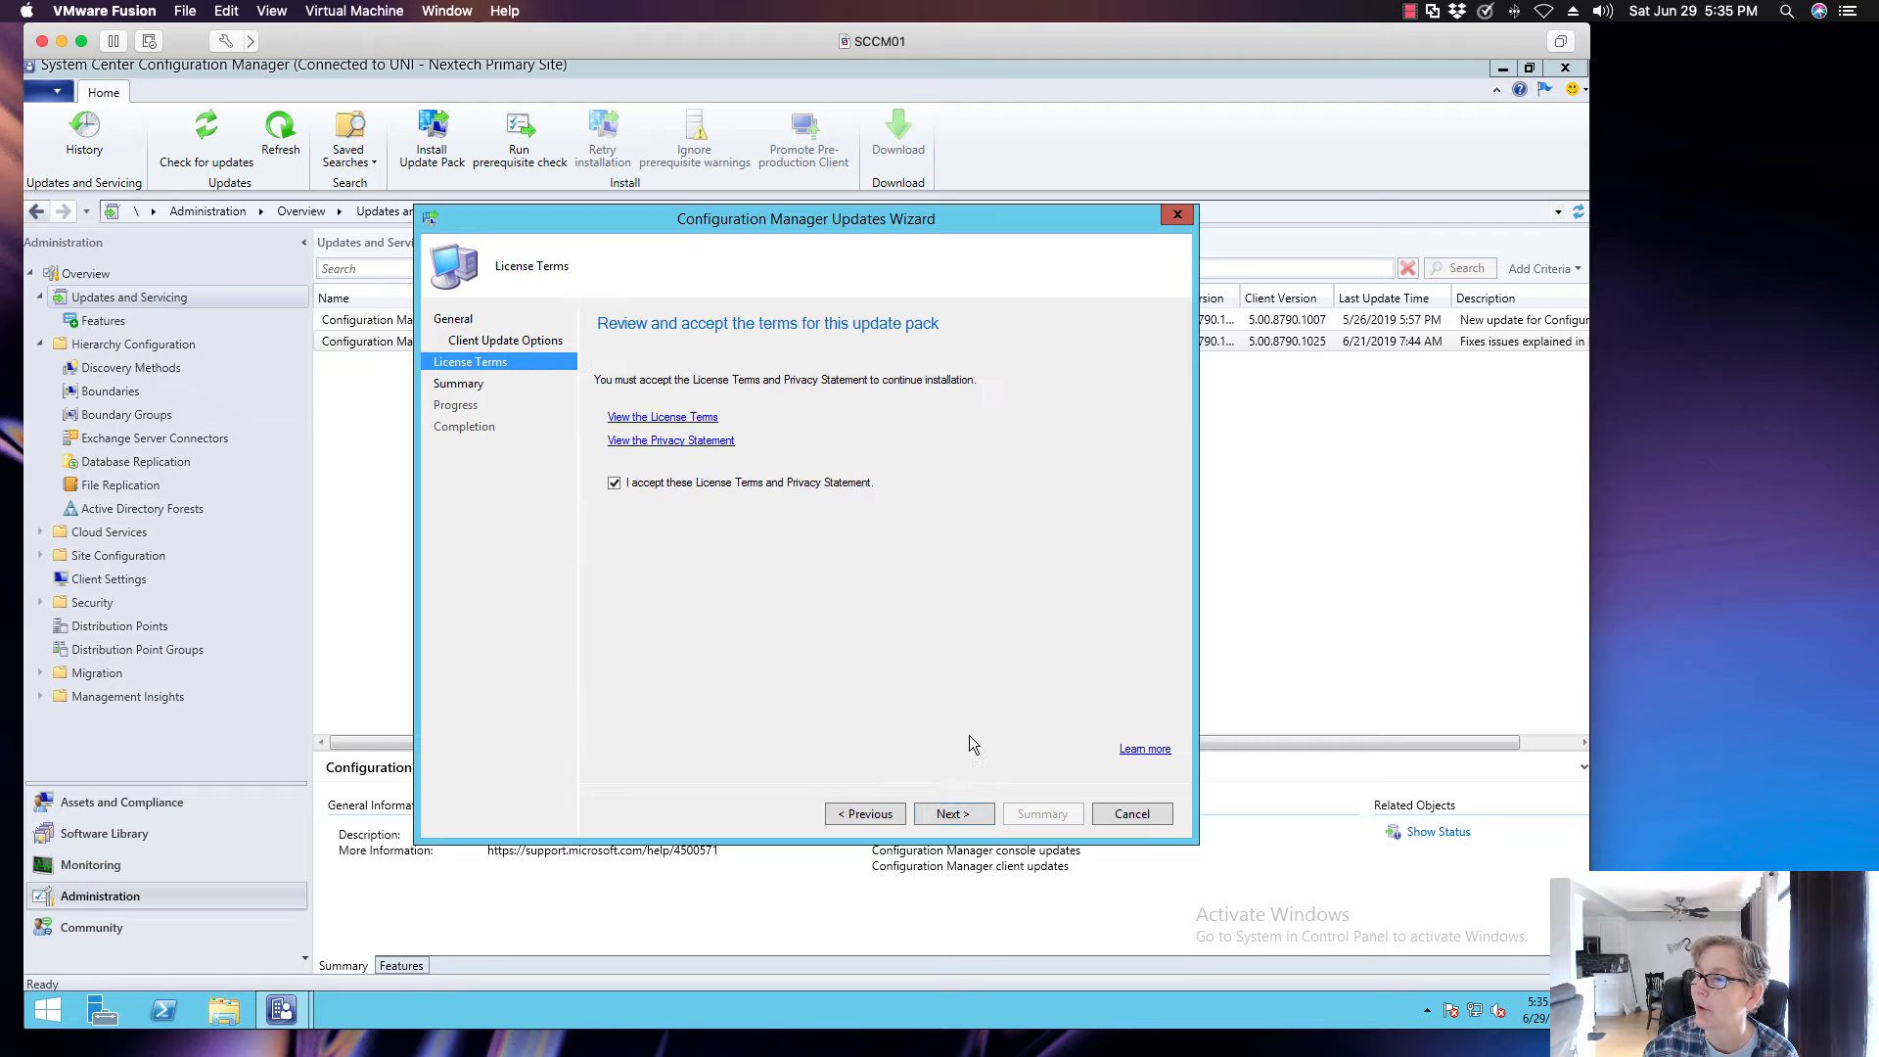
pyautogui.click(975, 808)
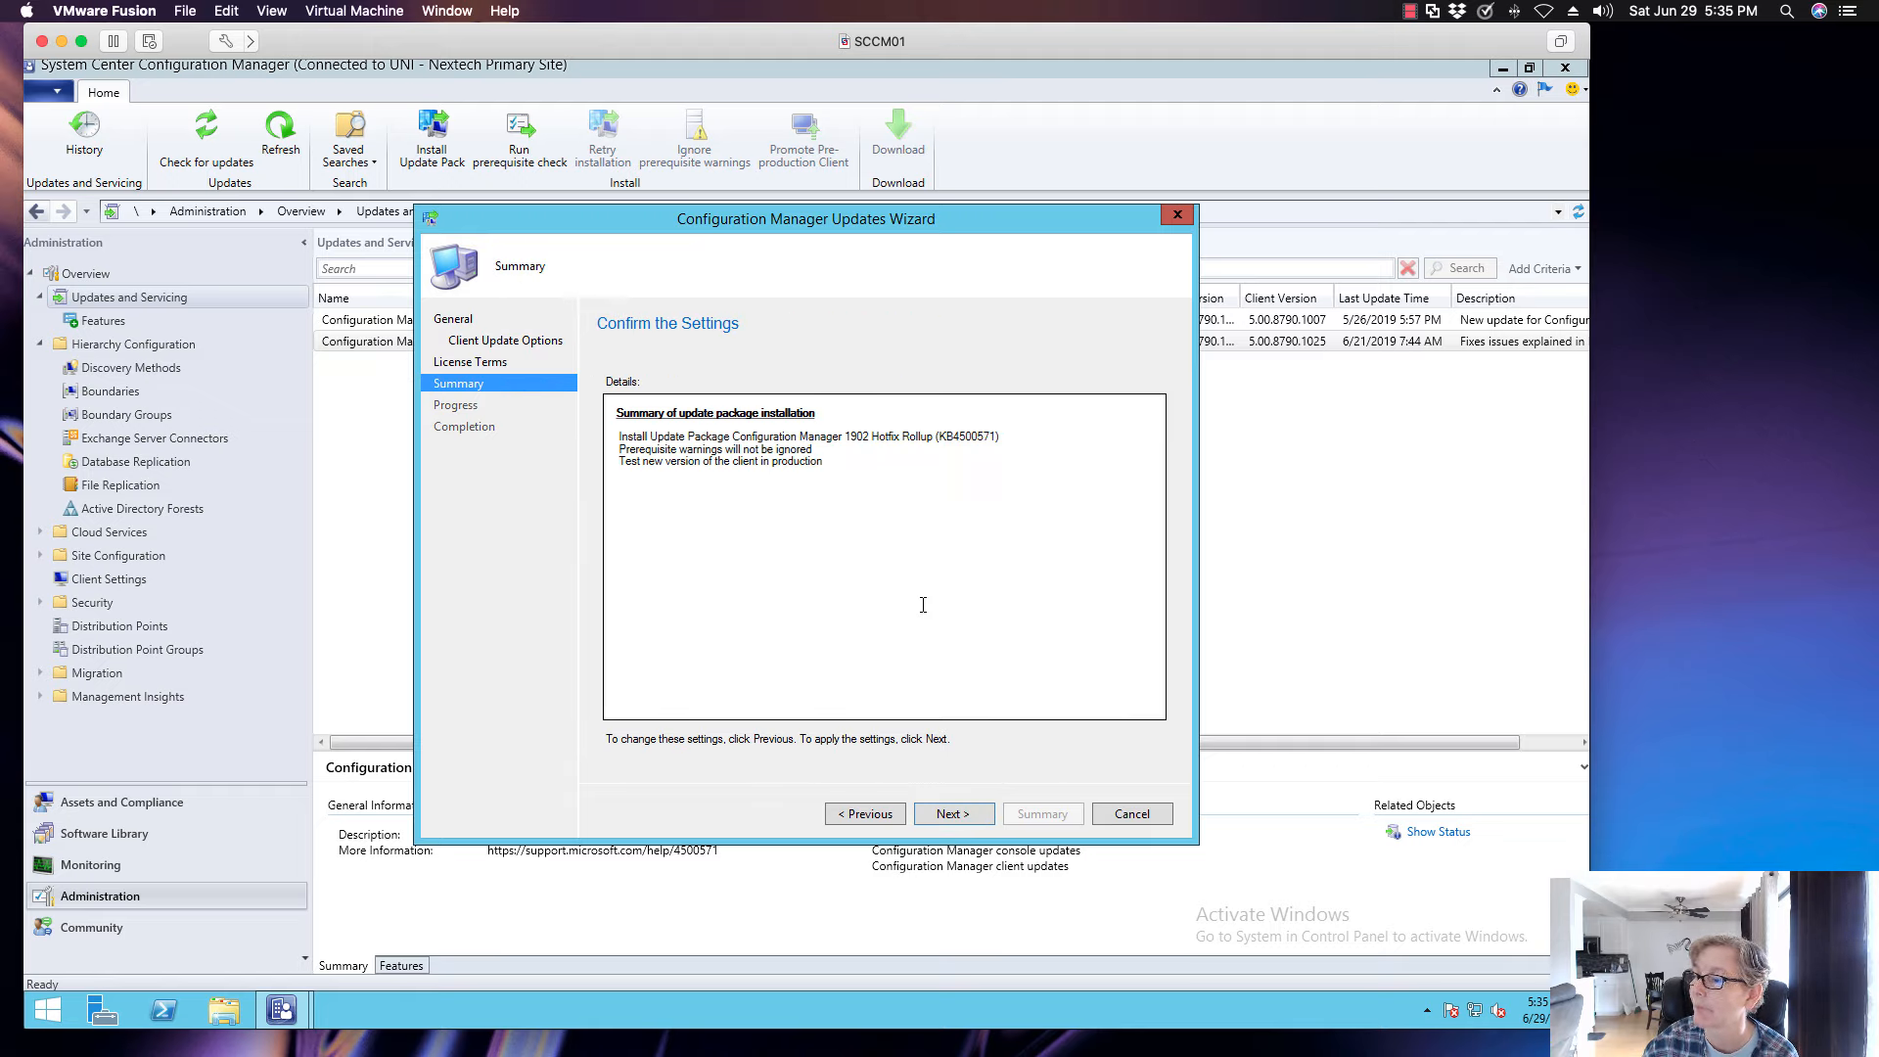
pyautogui.click(965, 820)
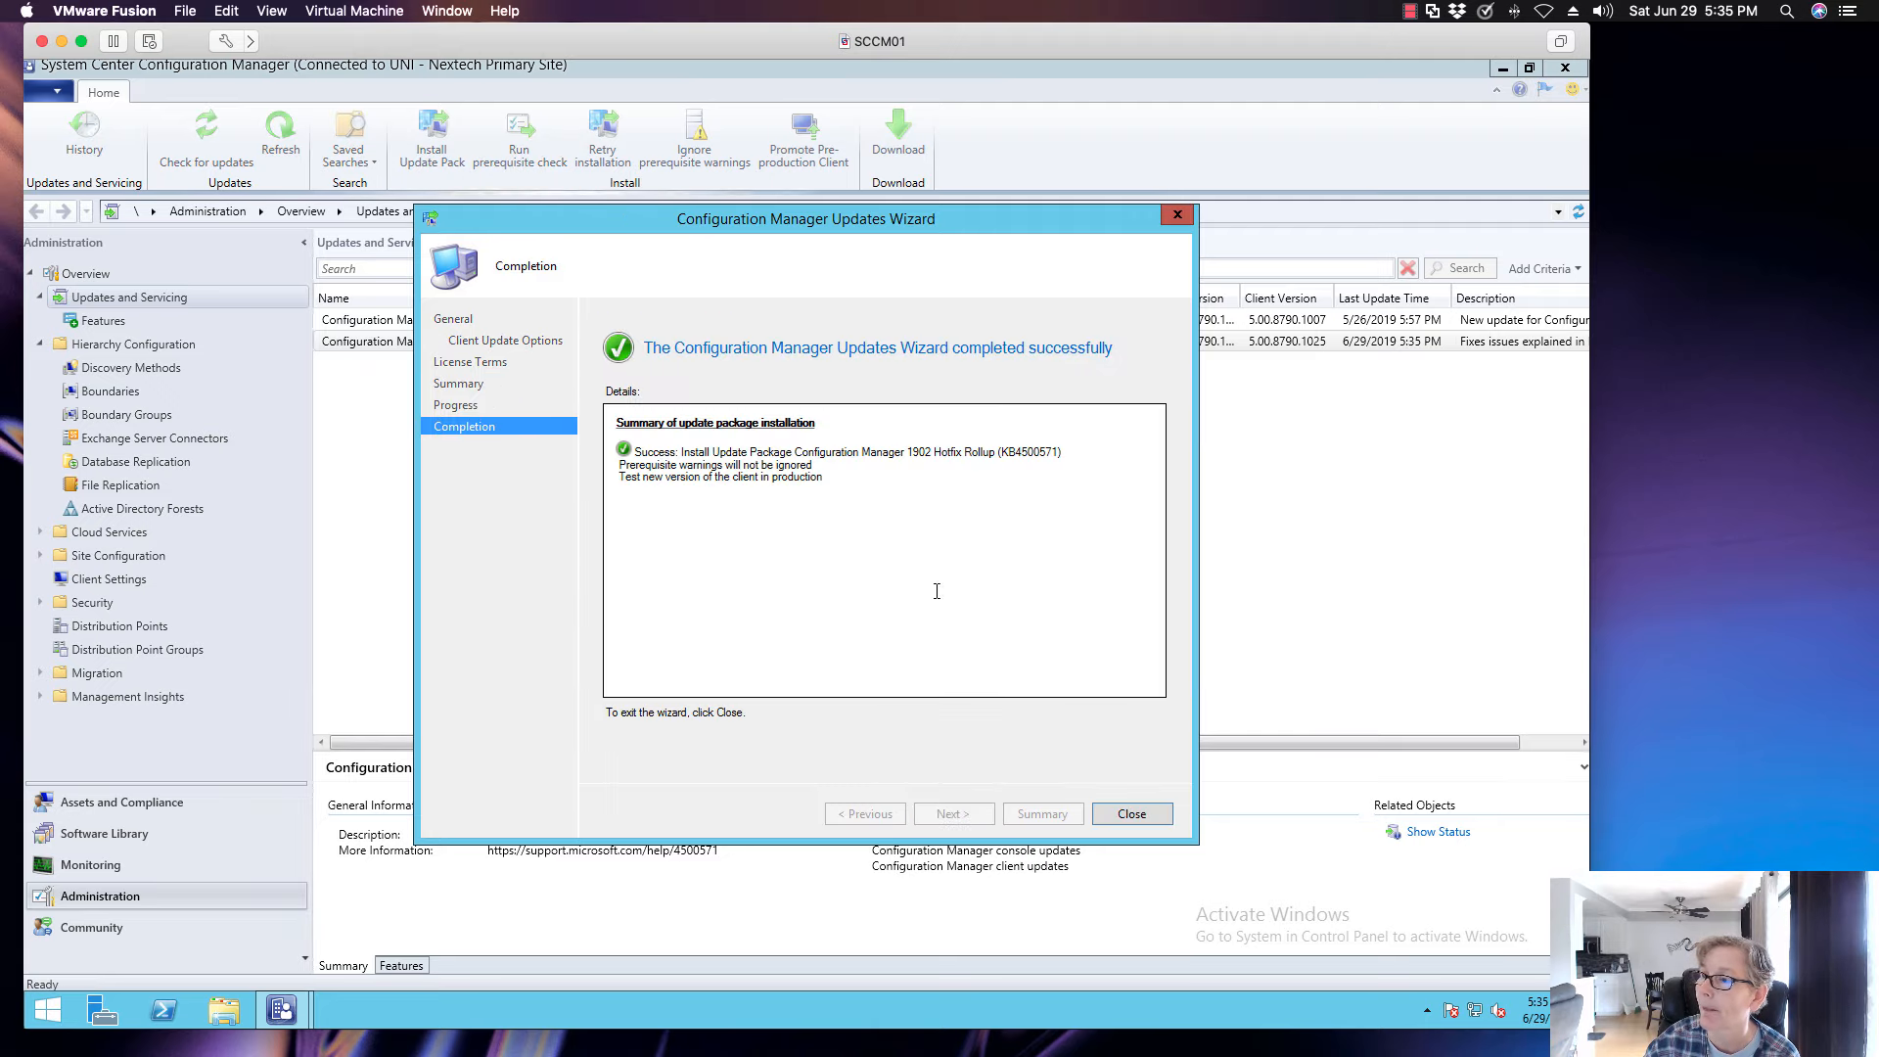
pyautogui.click(1136, 815)
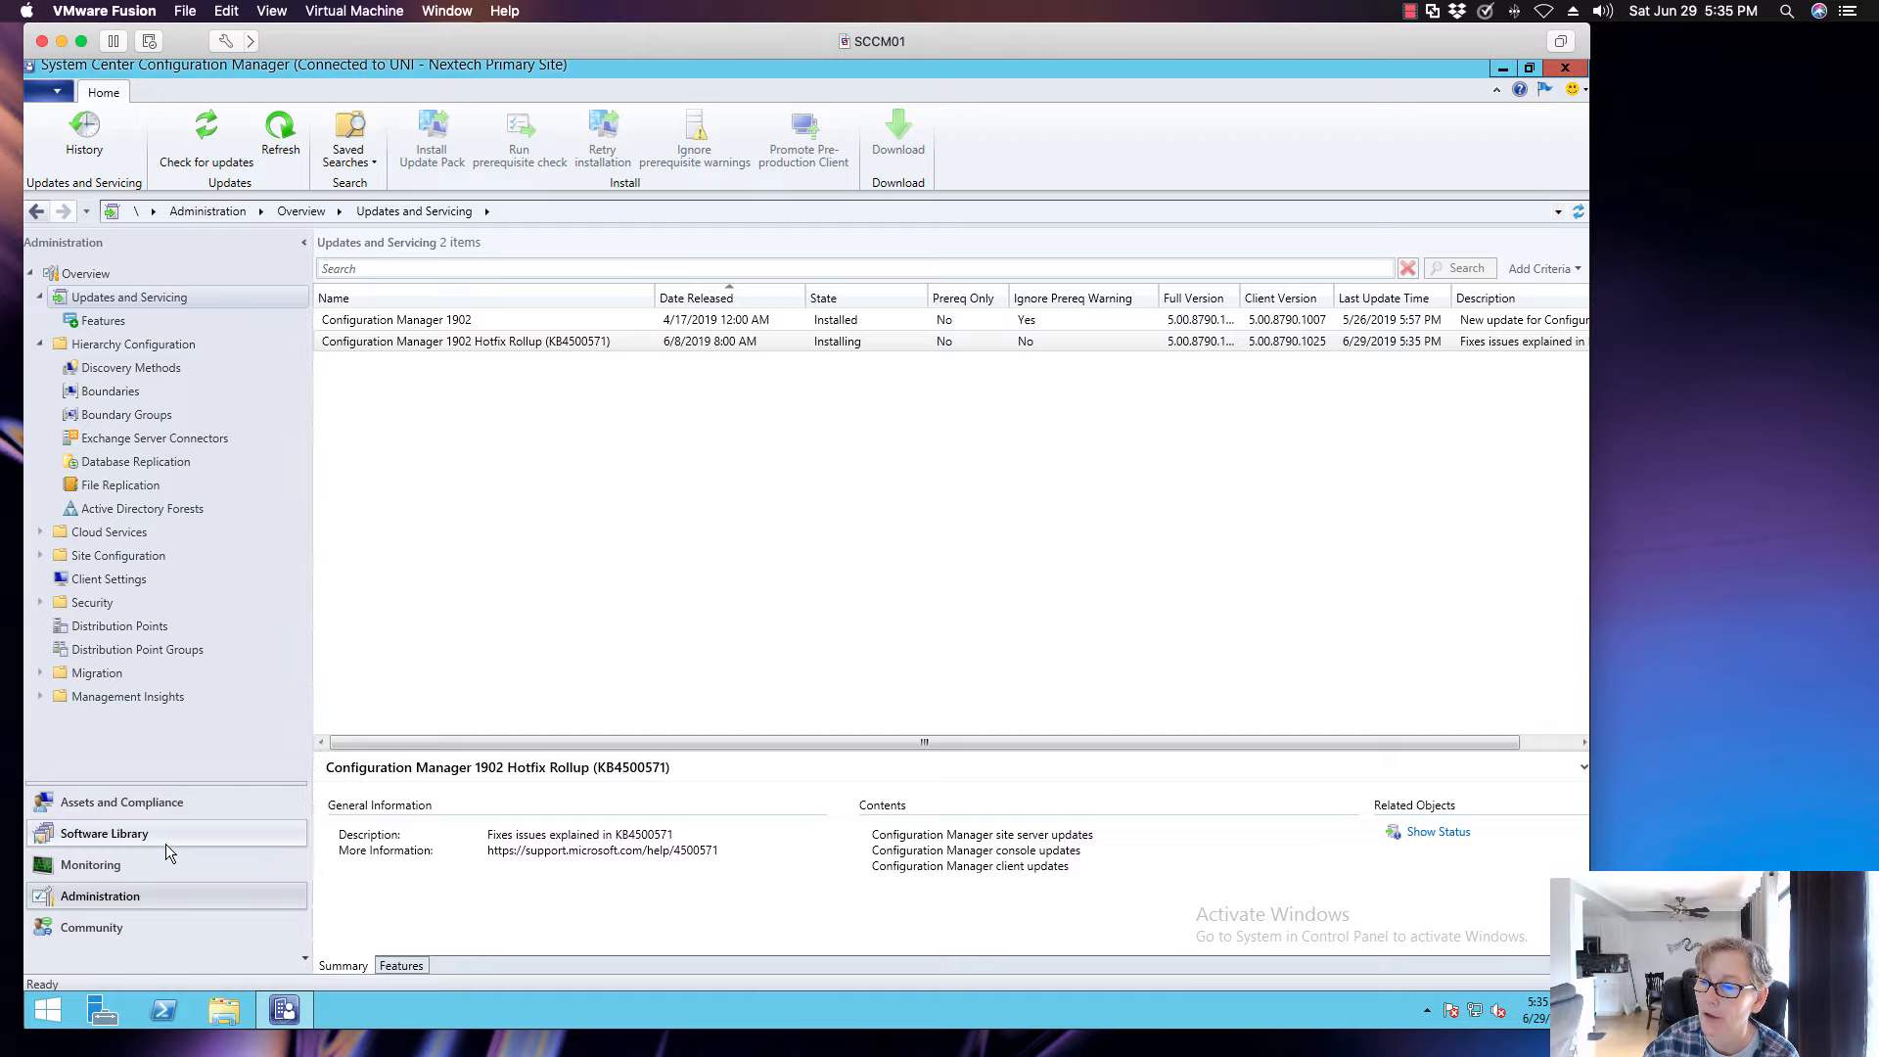
# - Check the Updates and Servicing Status in Monitoring, widening the update package name column and refreshing the list
pyautogui.click(186, 865)
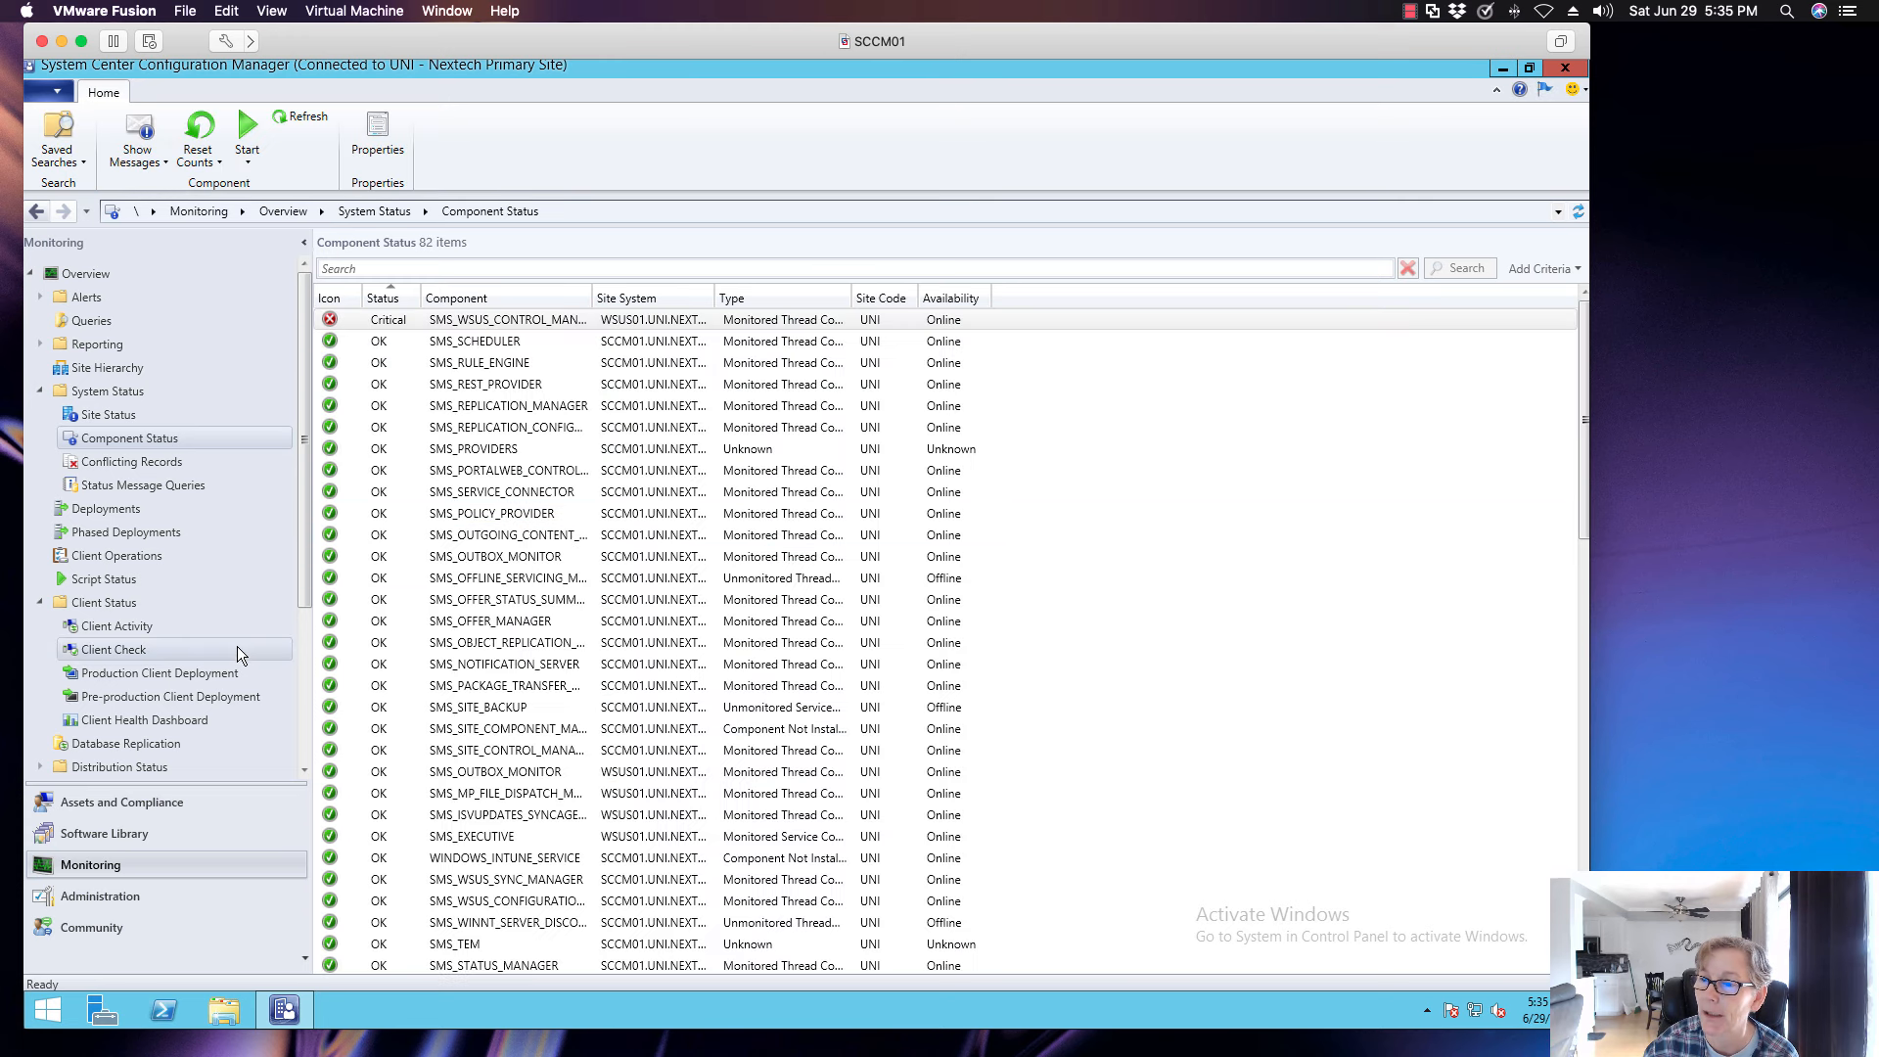
pyautogui.click(40, 602)
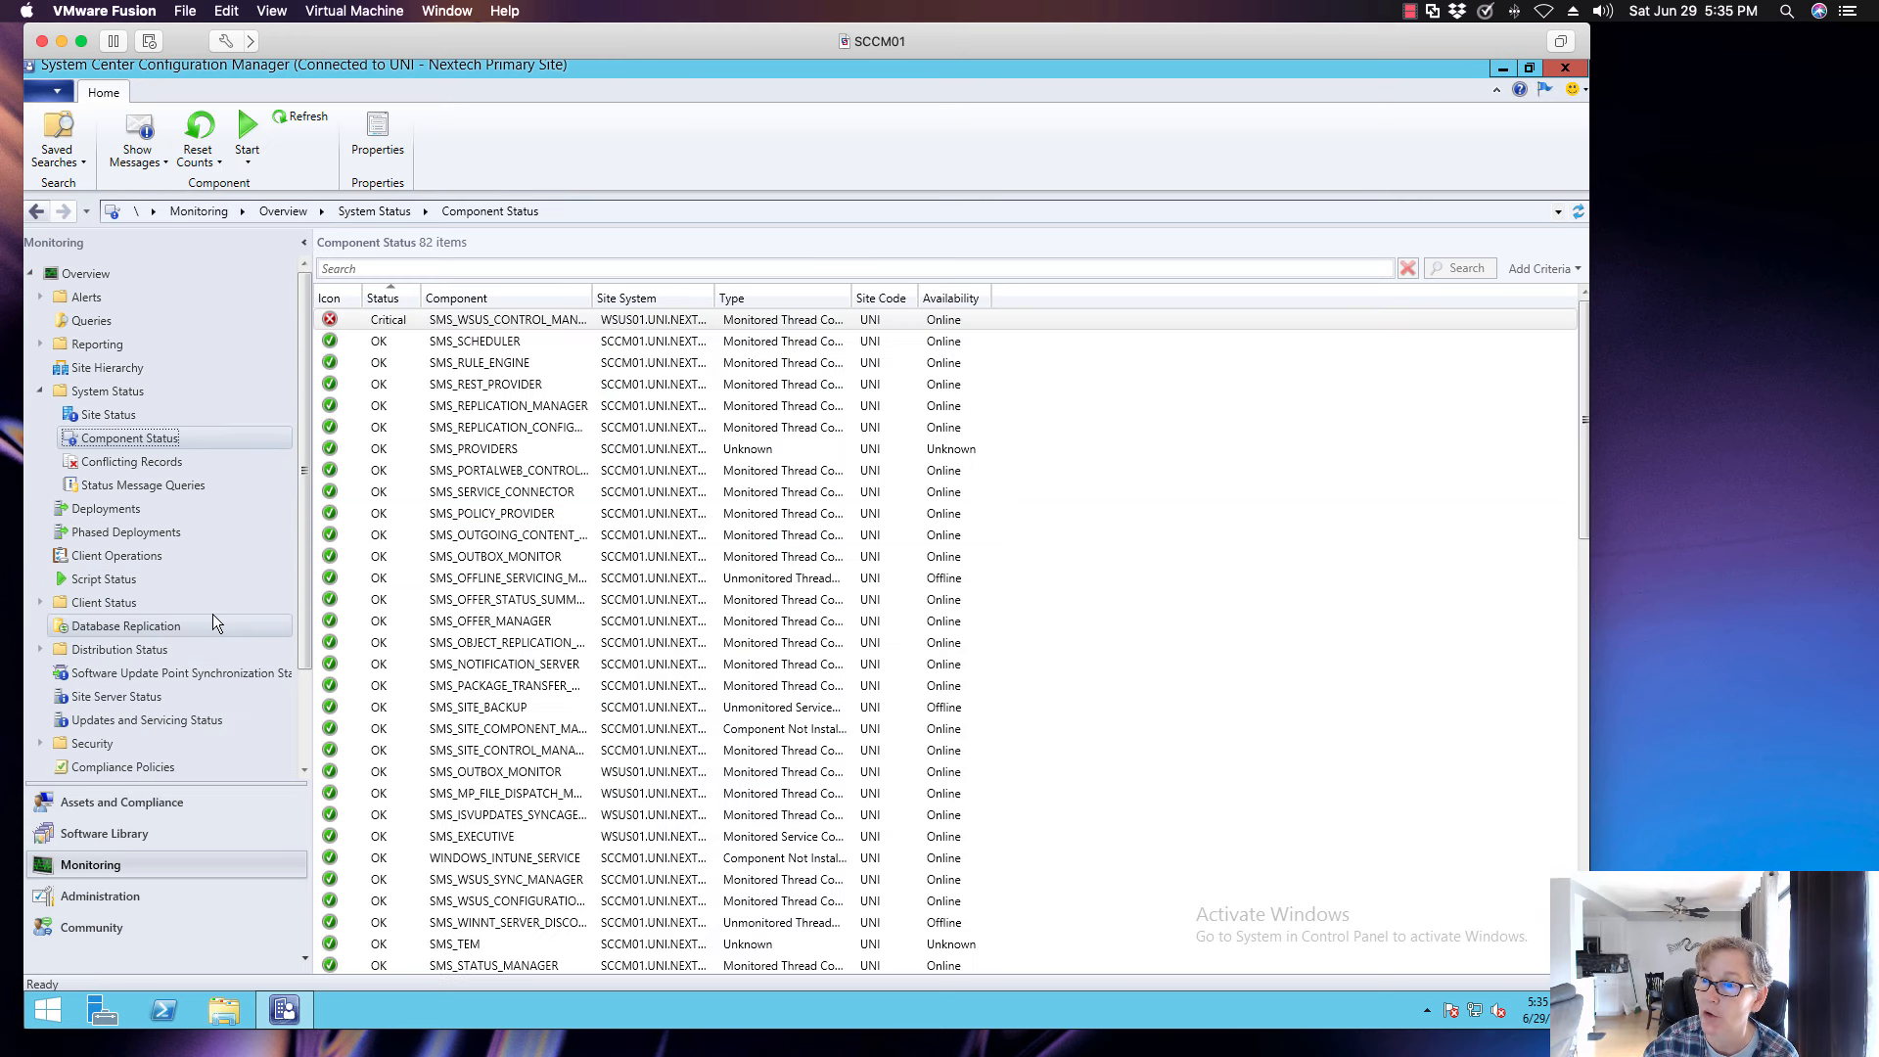
pyautogui.click(192, 723)
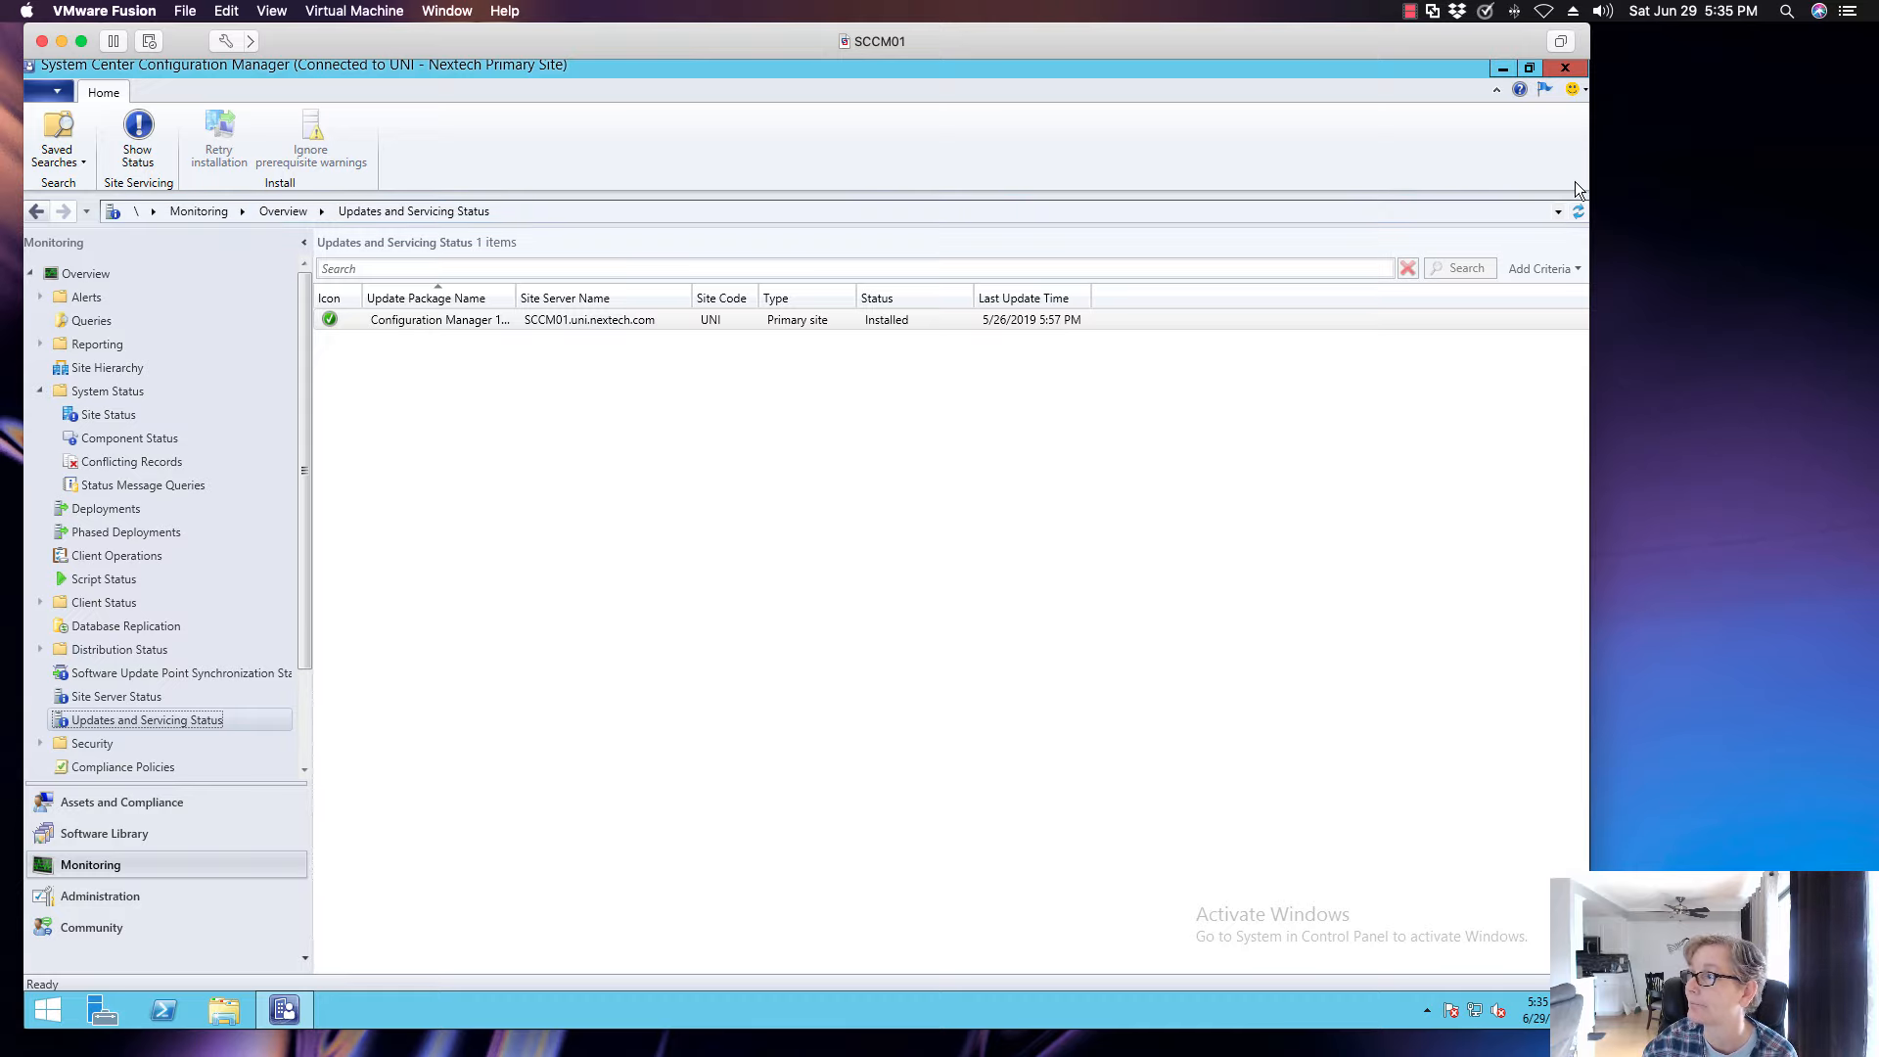
pyautogui.click(1577, 210)
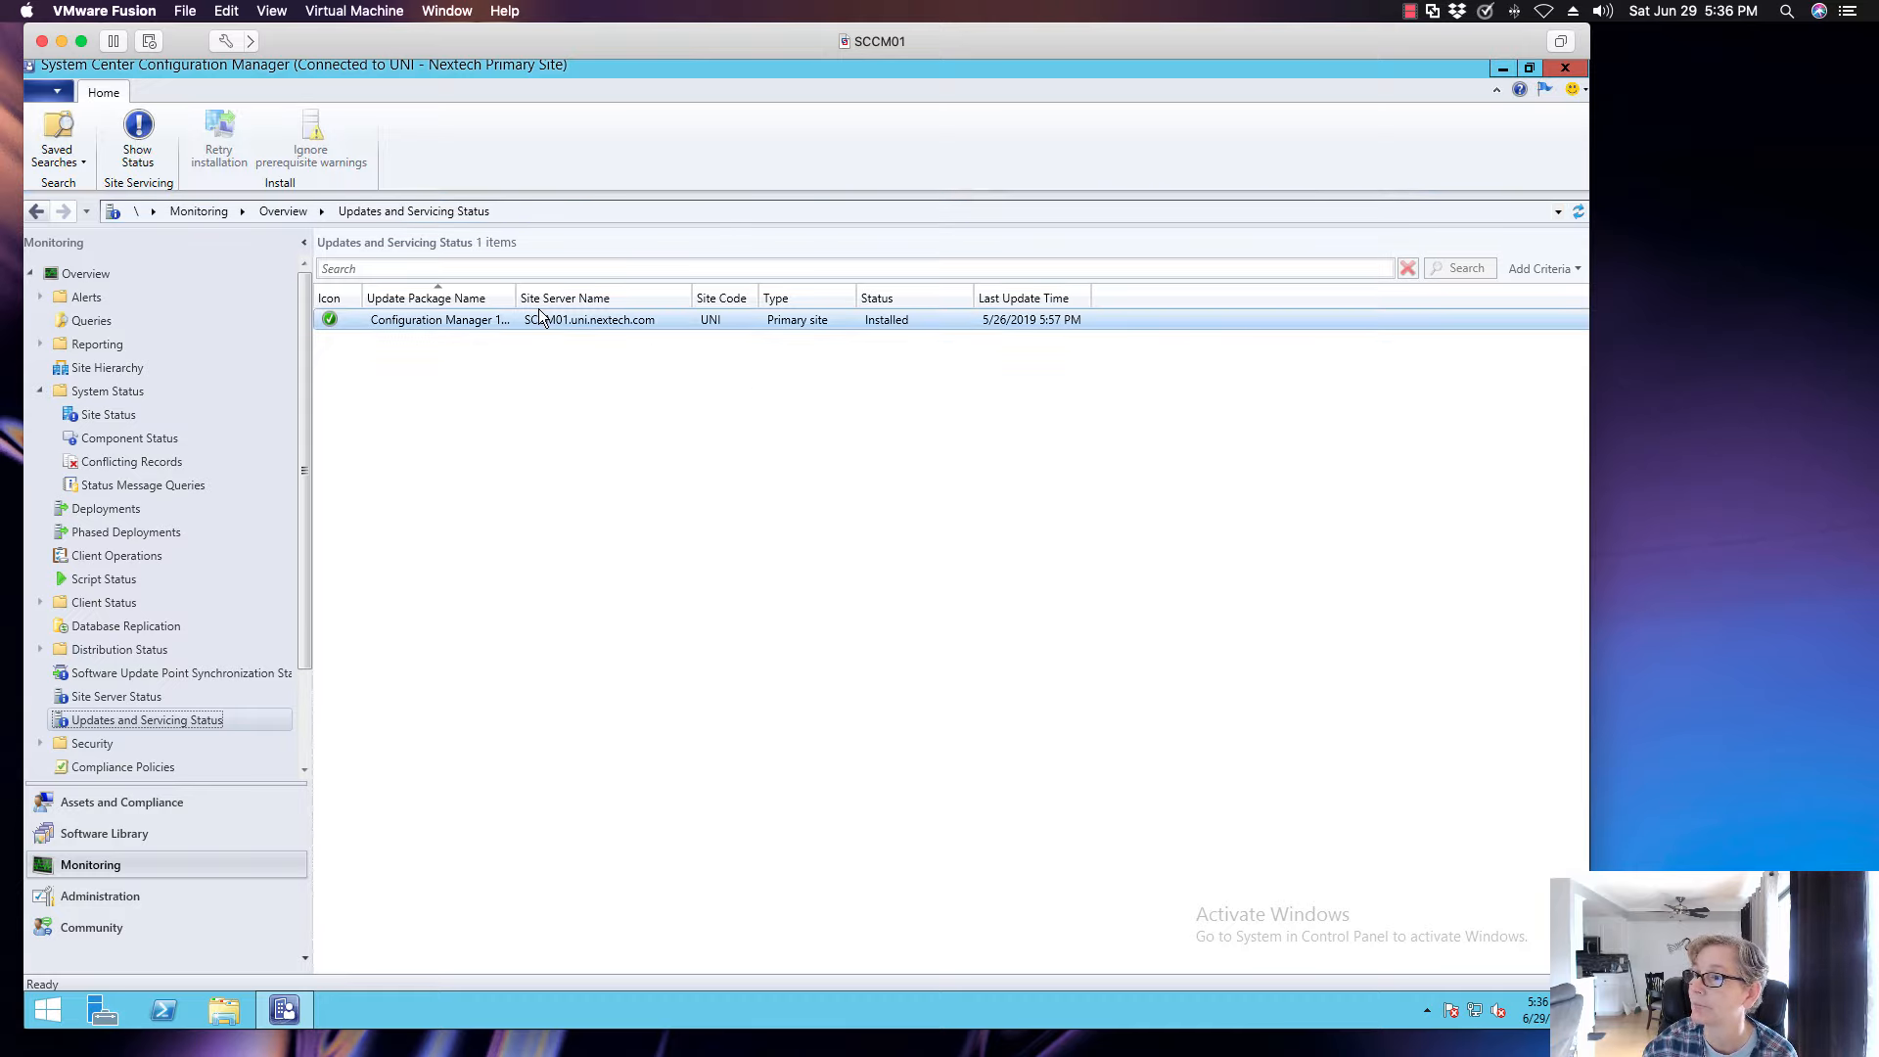
pyautogui.moveTo(516, 298); pyautogui.dragTo(651, 298)
pyautogui.click(641, 323)
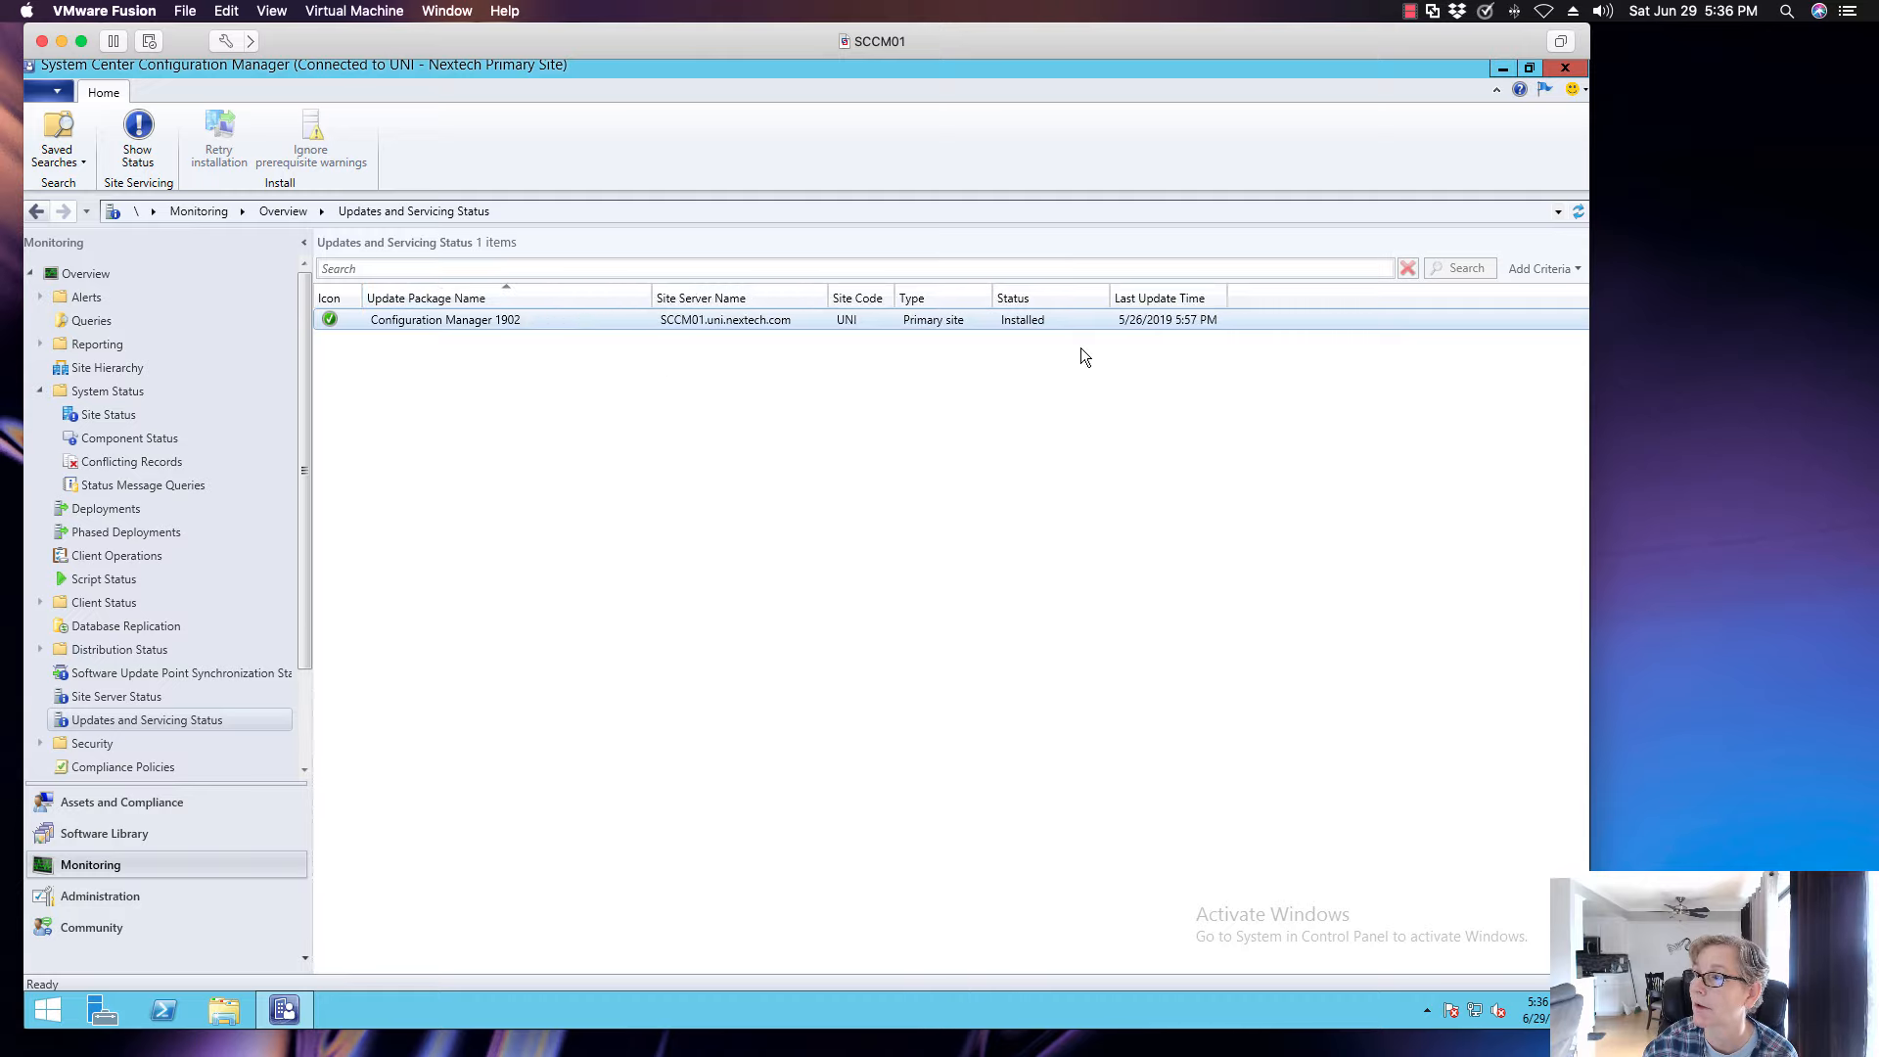
pyautogui.click(1577, 211)
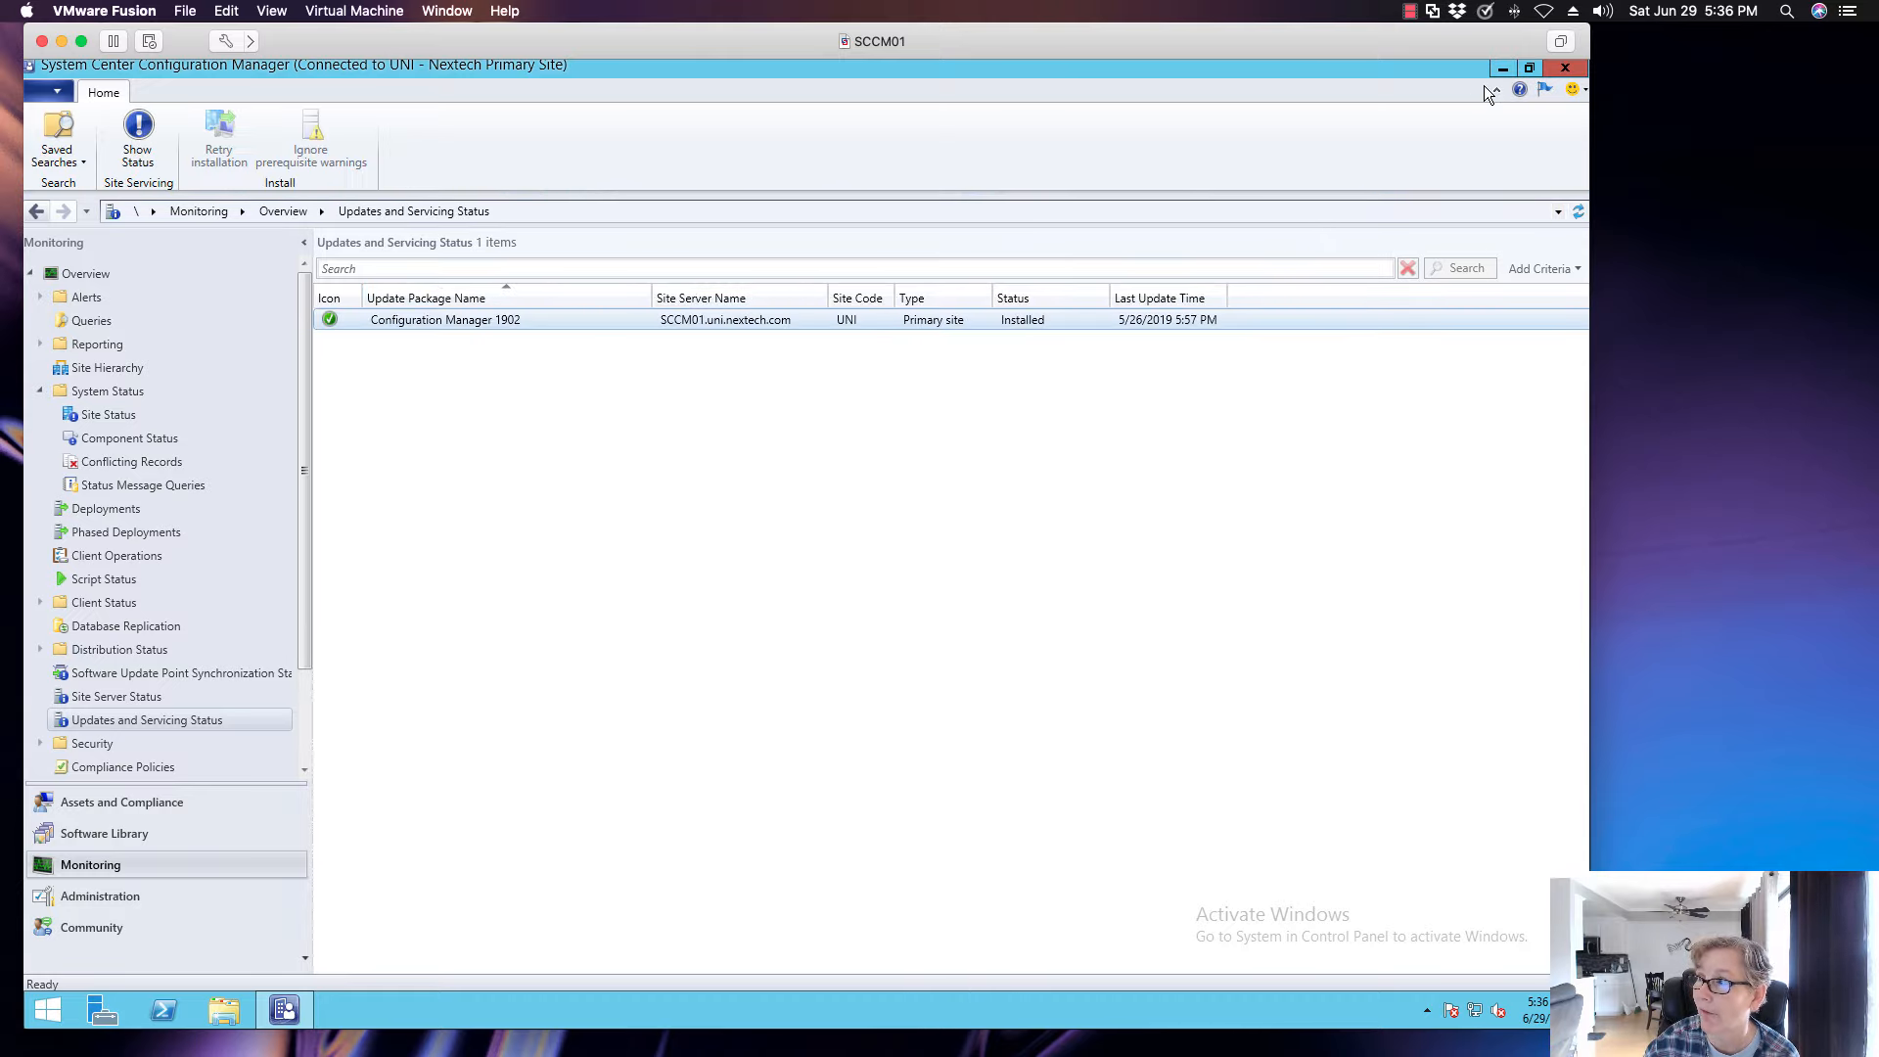
# - Minimize the console and open C:\ConfigMgrSetup.log in the Configuration Manager Trace Log Tool (cmtrace)
pyautogui.click(1502, 69)
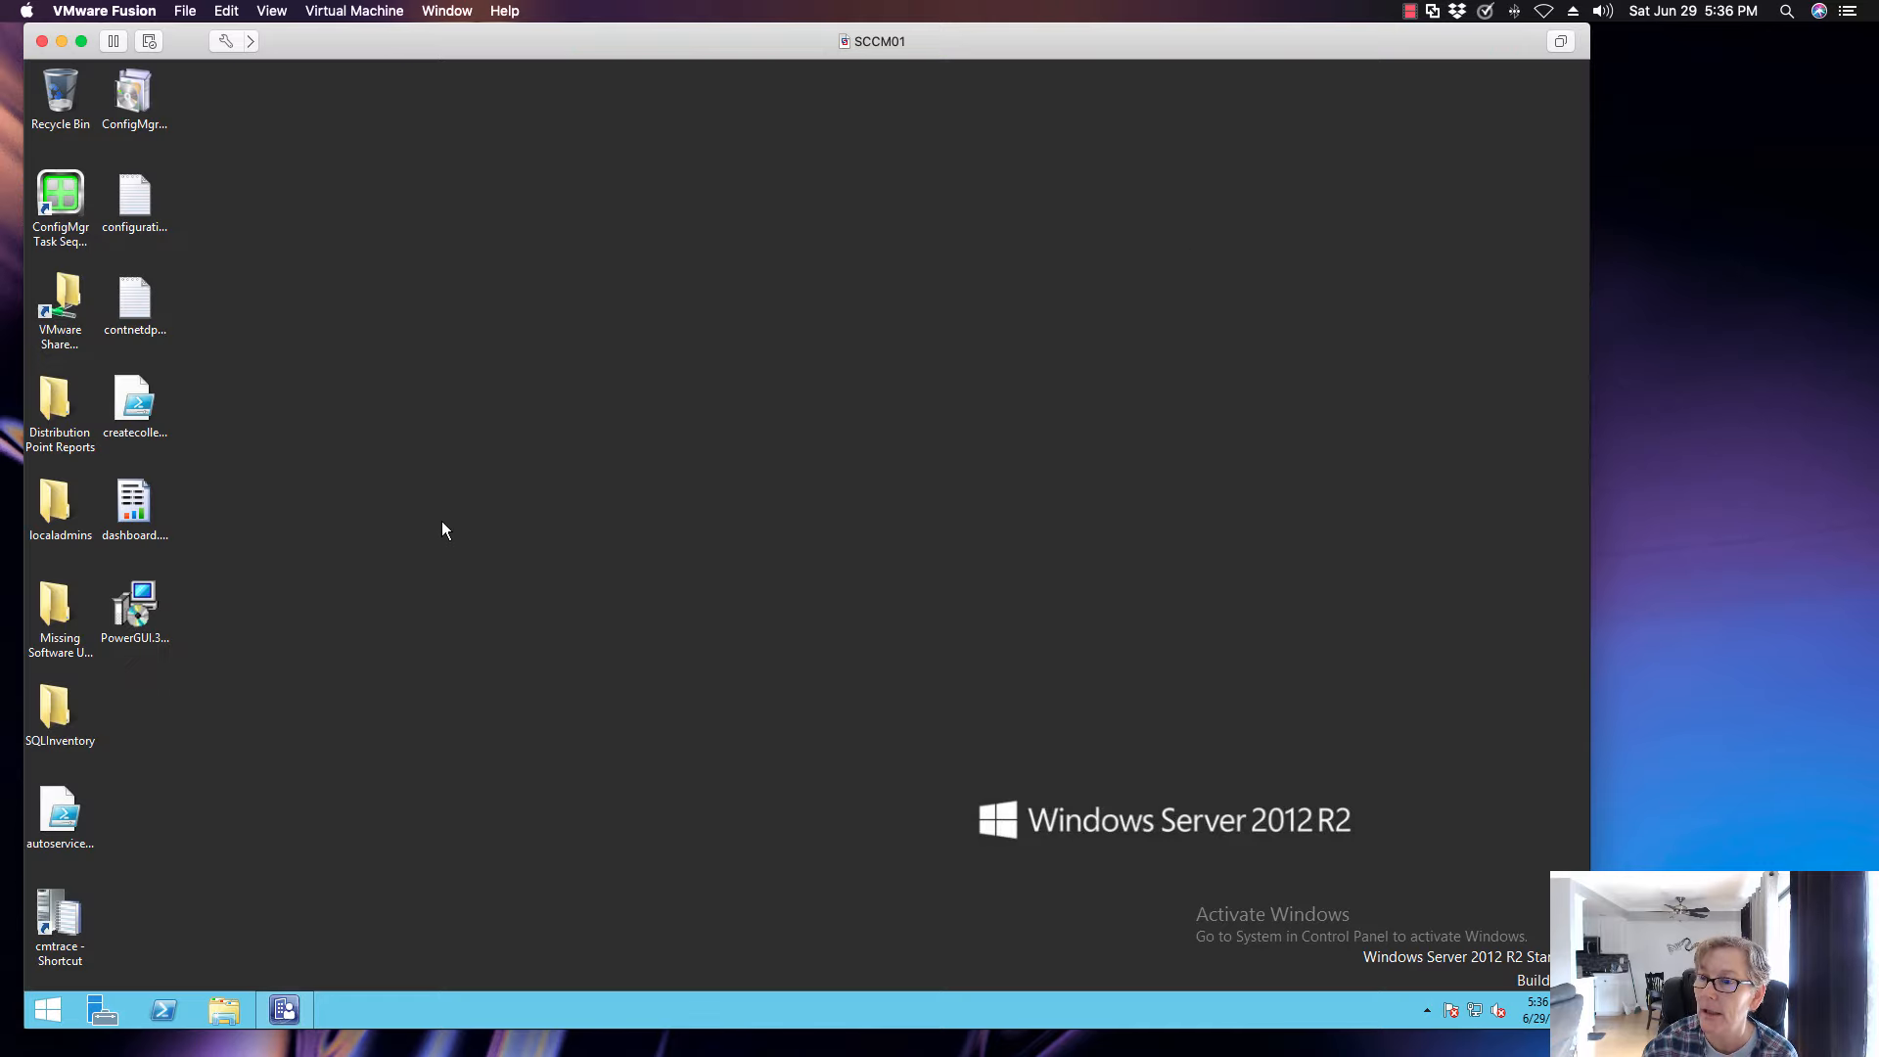
pyautogui.doubleClick(82, 920)
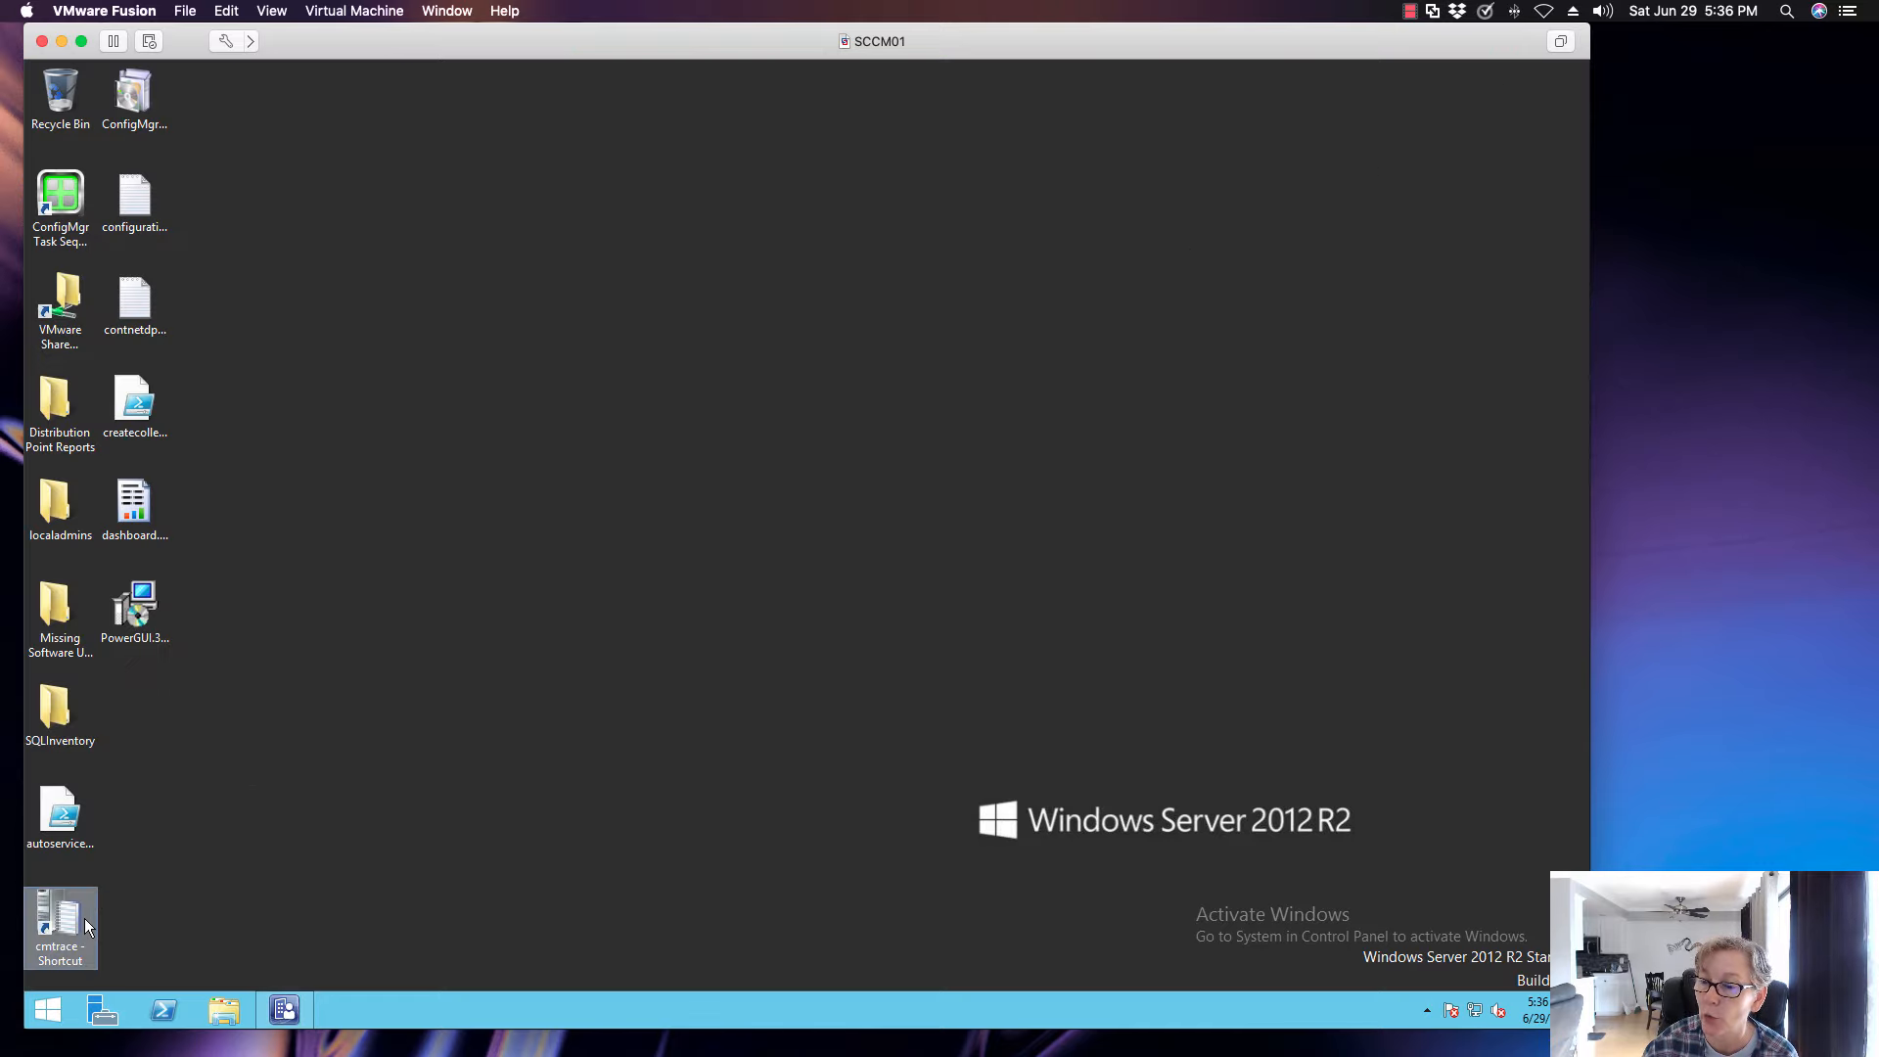
pyautogui.click(204, 277)
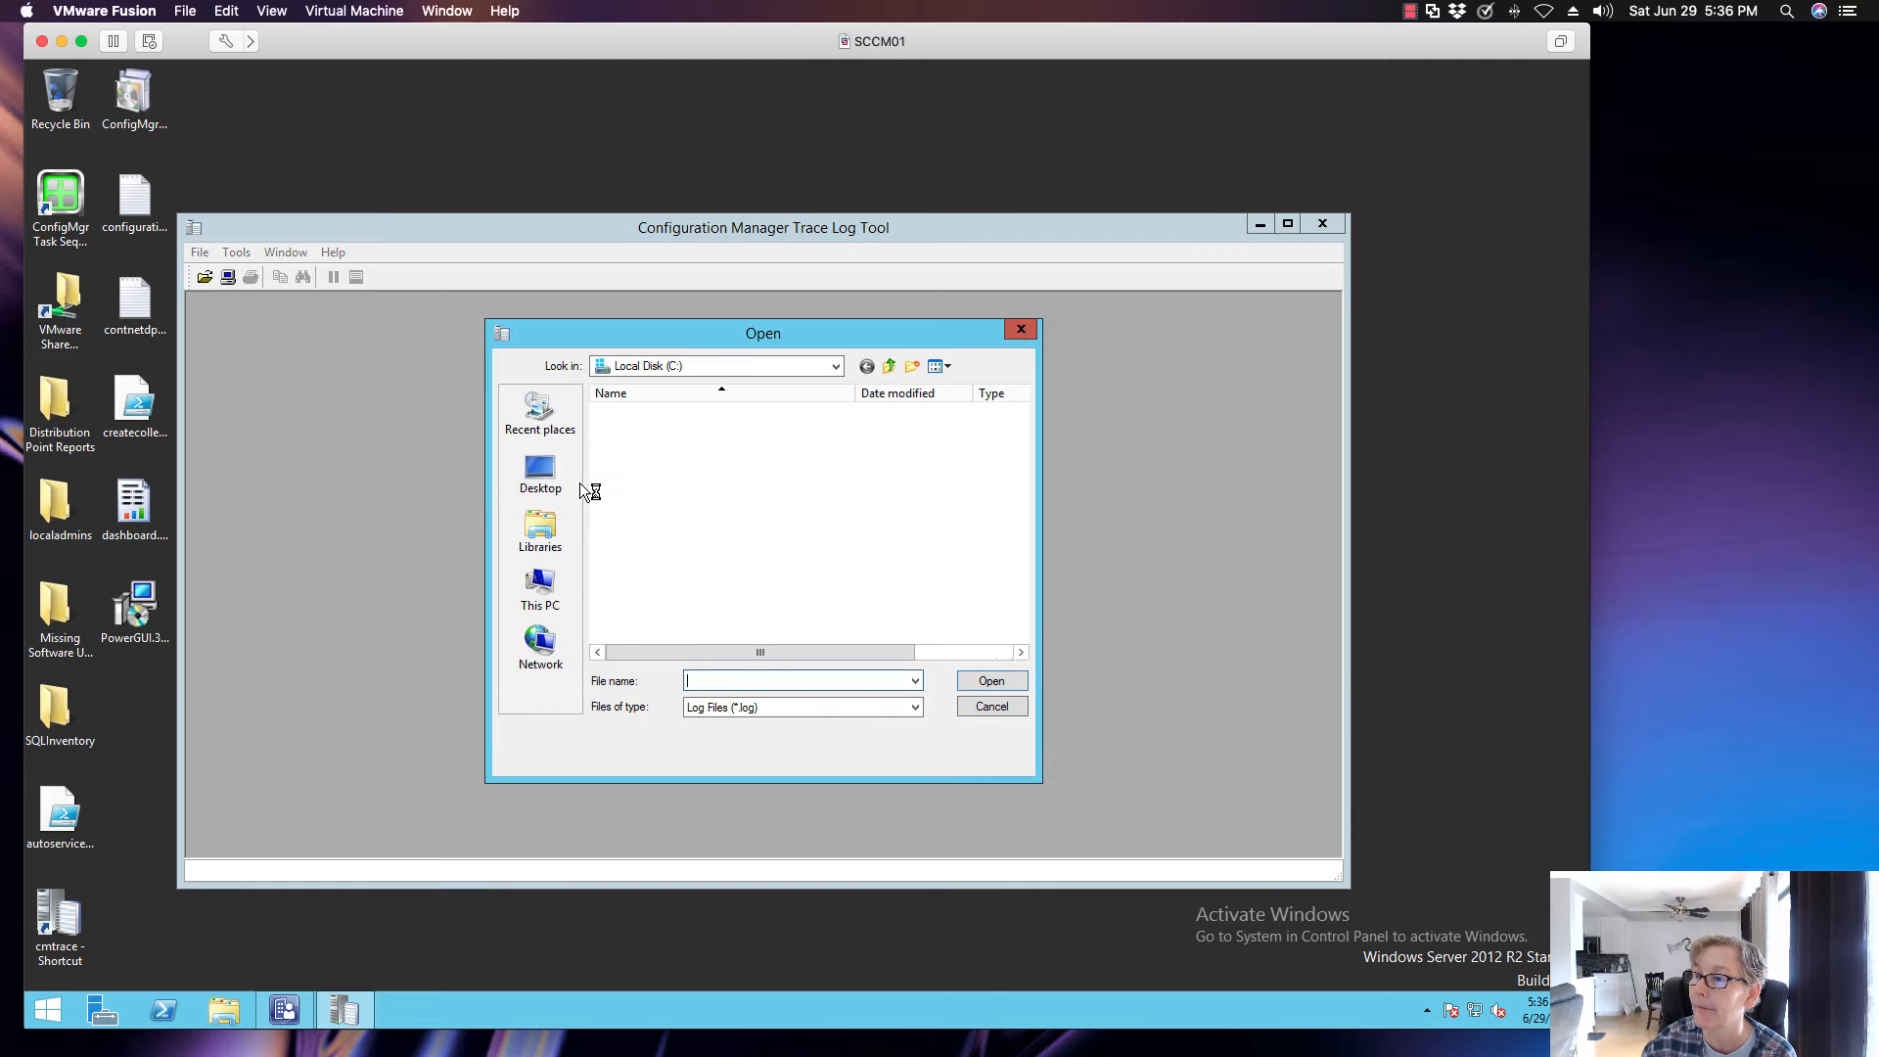
pyautogui.moveTo(1020, 488); pyautogui.dragTo(1018, 554)
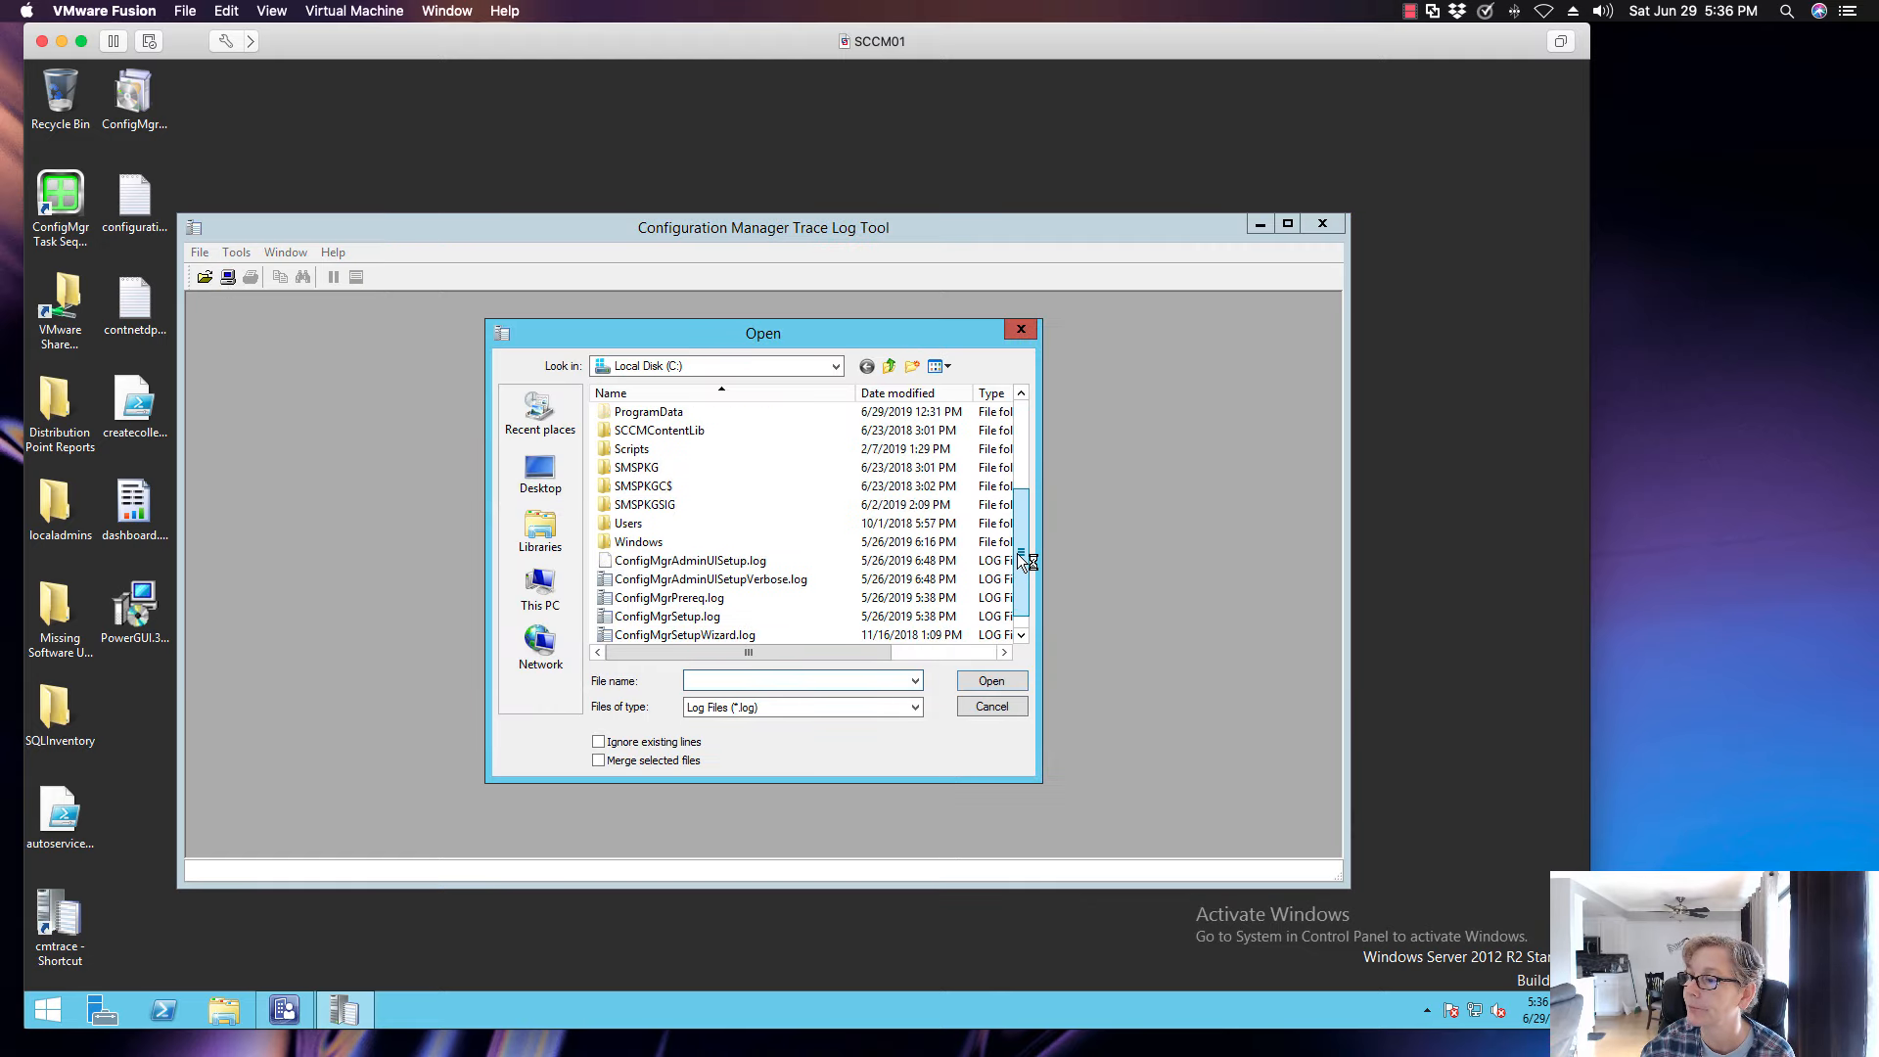
pyautogui.click(763, 614)
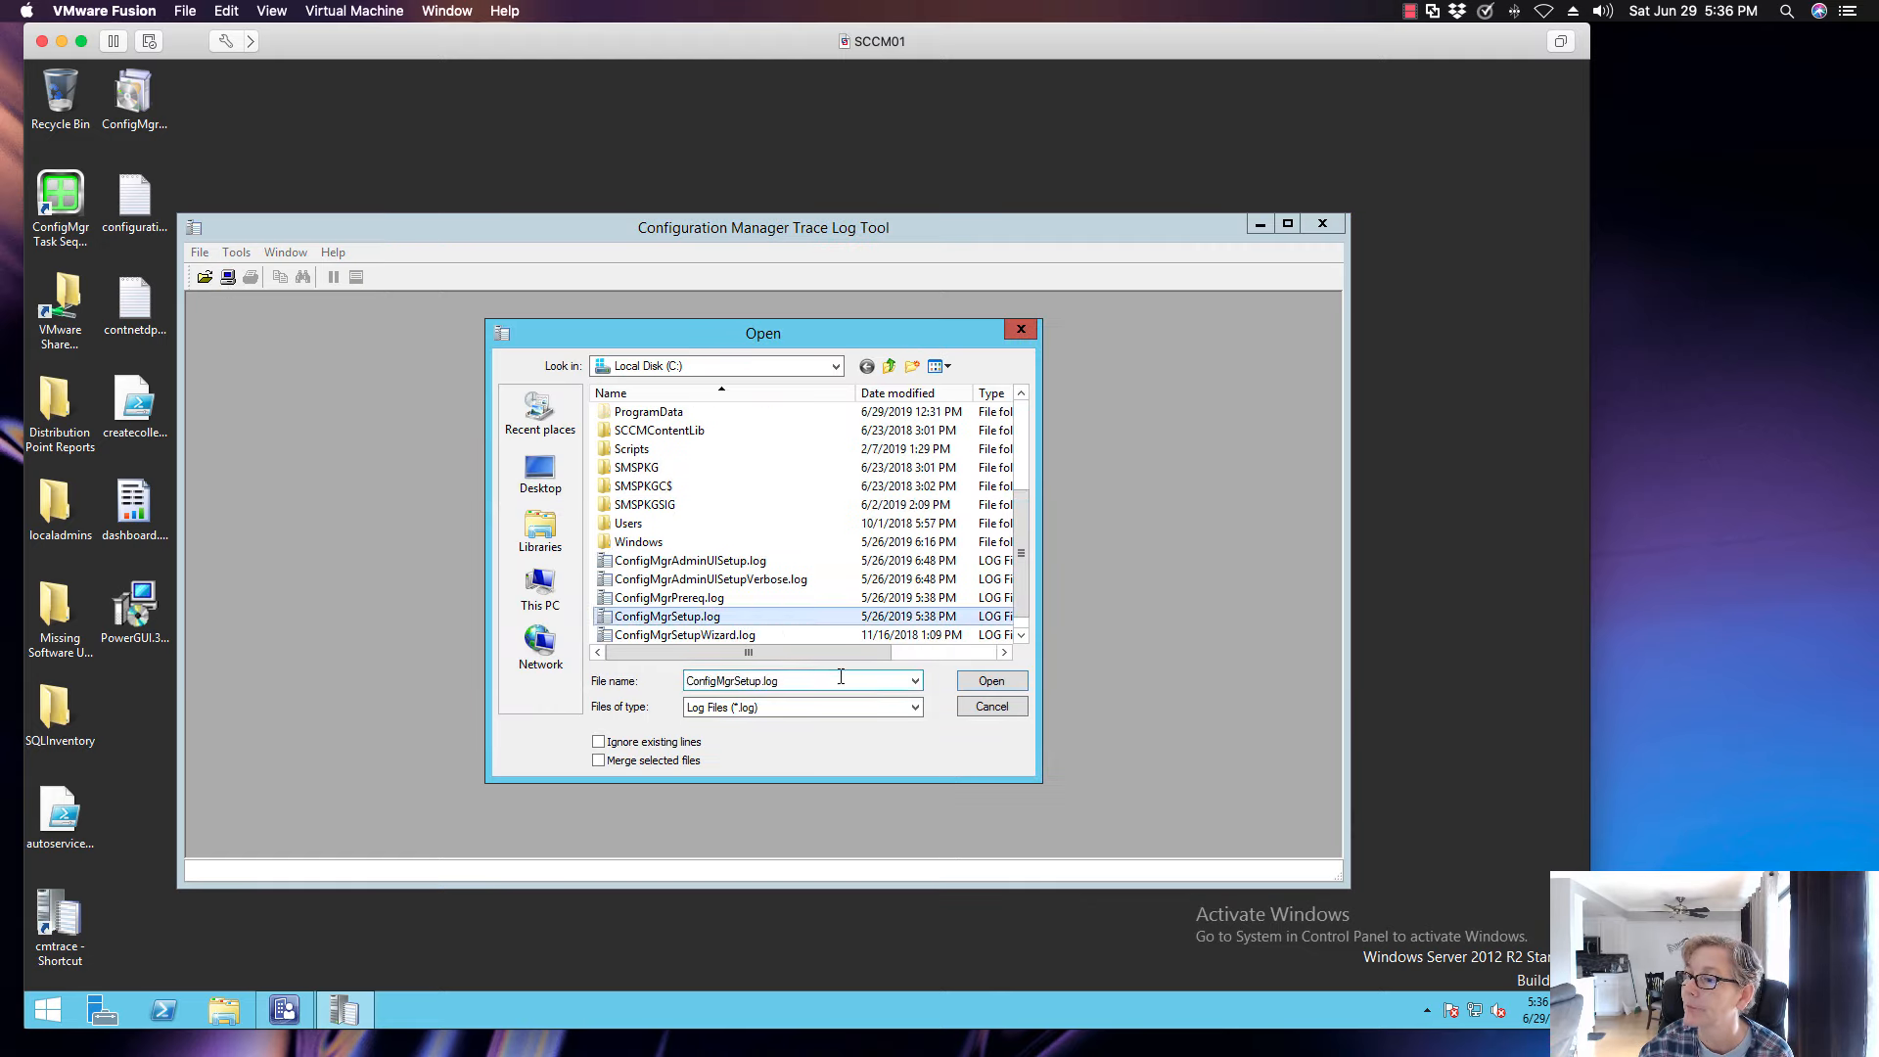
pyautogui.press('Return')
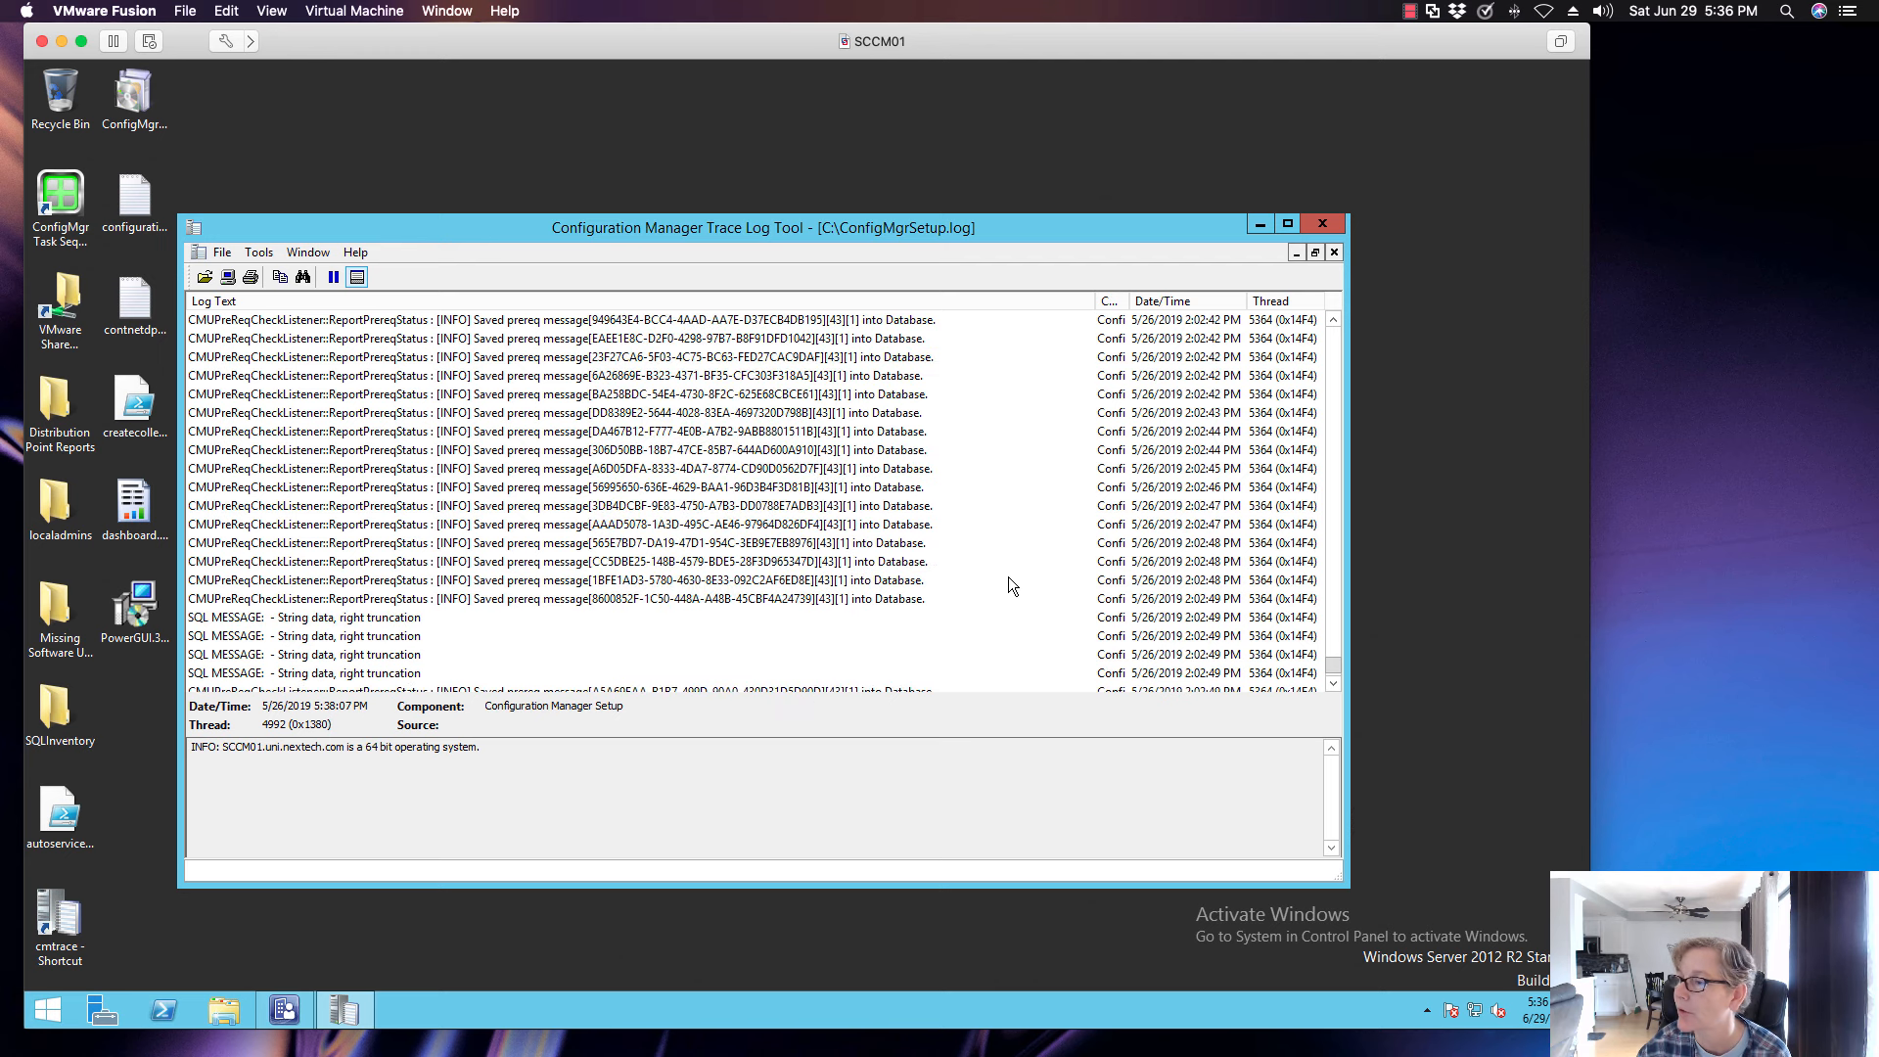
# - Review the latest entries at the end of ConfigMgrSetup.log and close the log tool
pyautogui.click(1333, 684)
pyautogui.click(1332, 684)
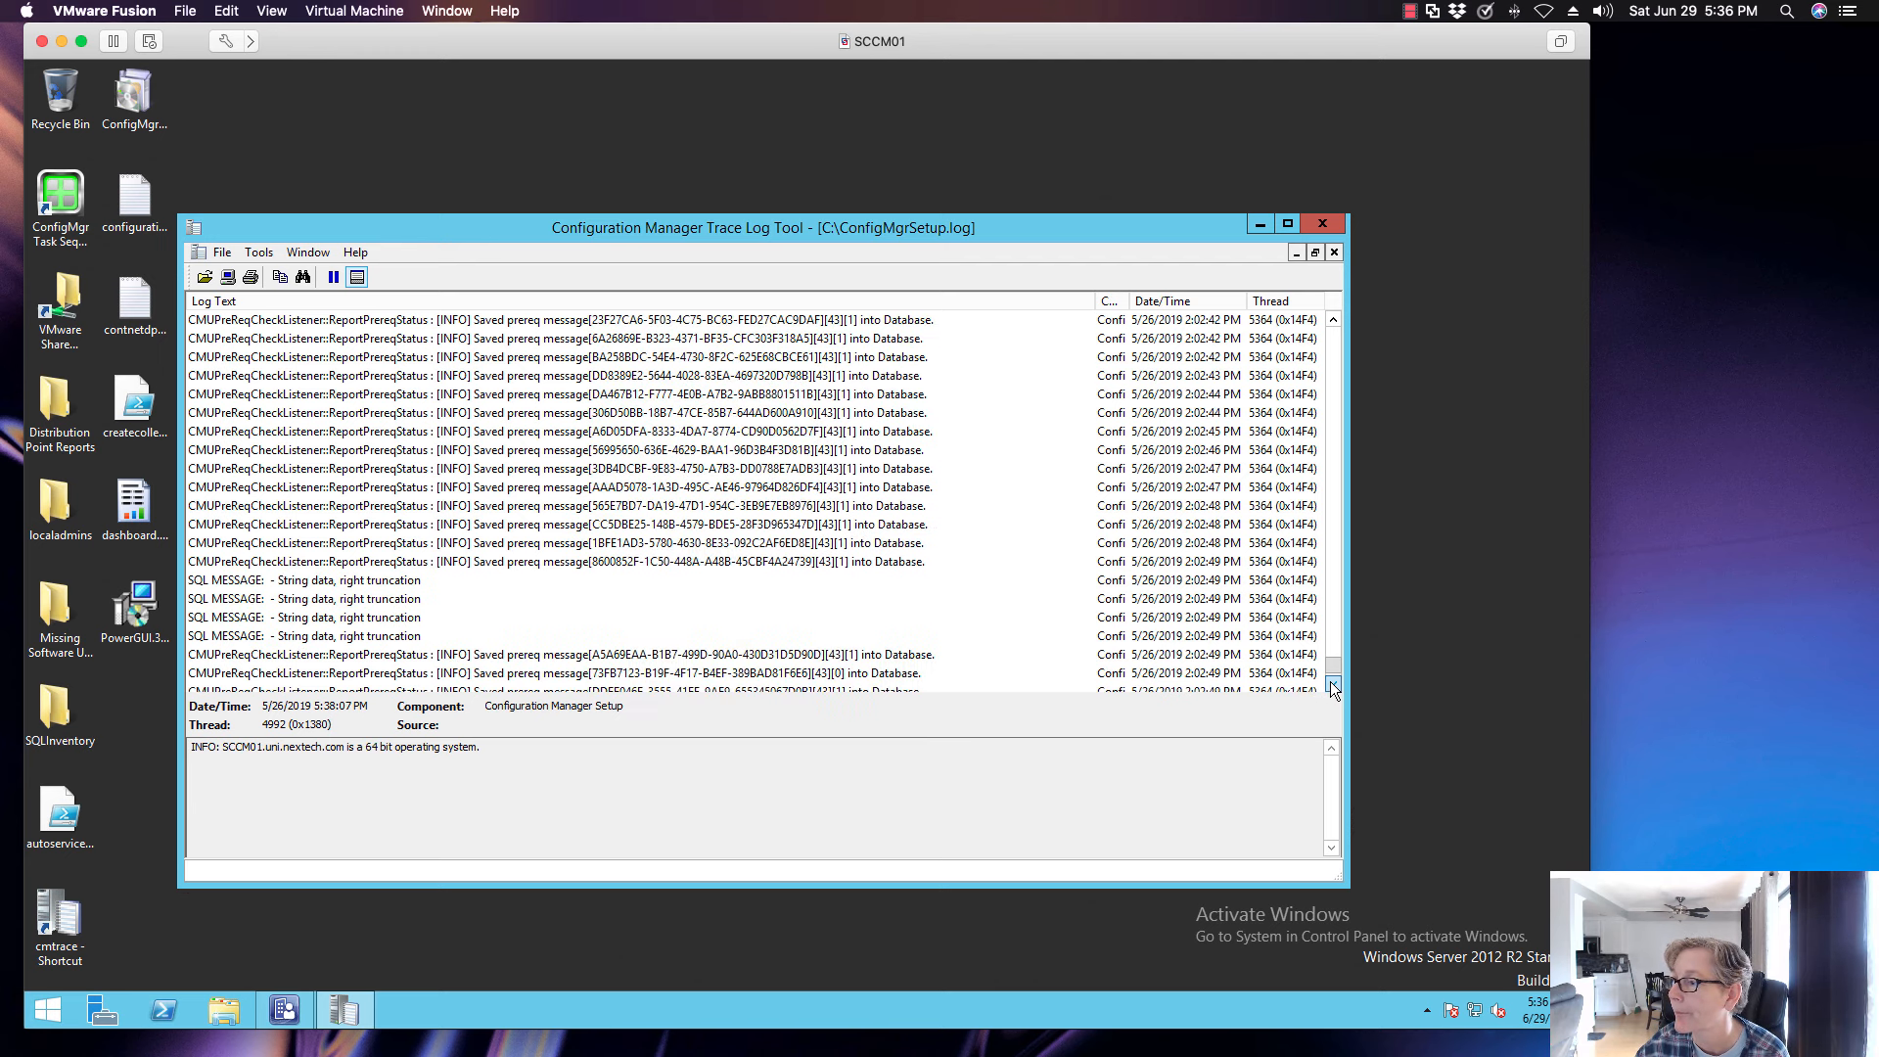
pyautogui.click(1333, 685)
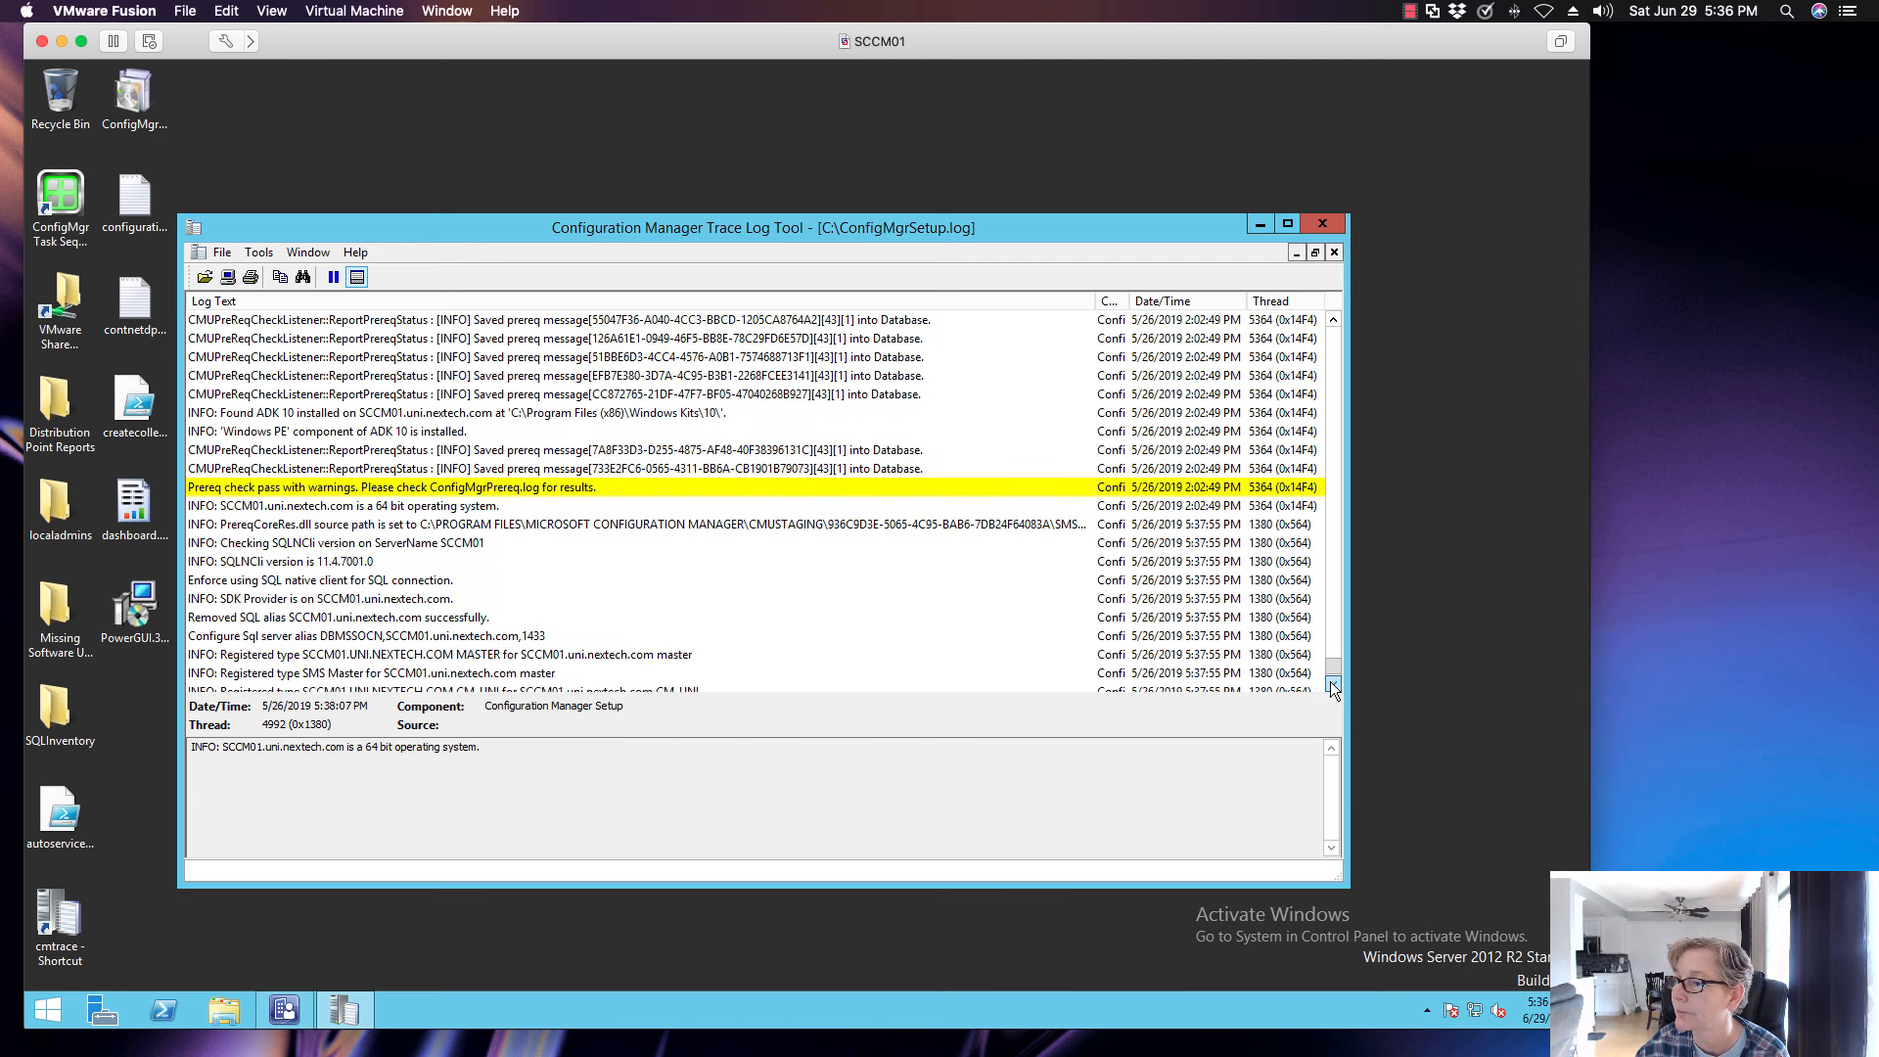
pyautogui.moveTo(1334, 668); pyautogui.dragTo(1335, 676)
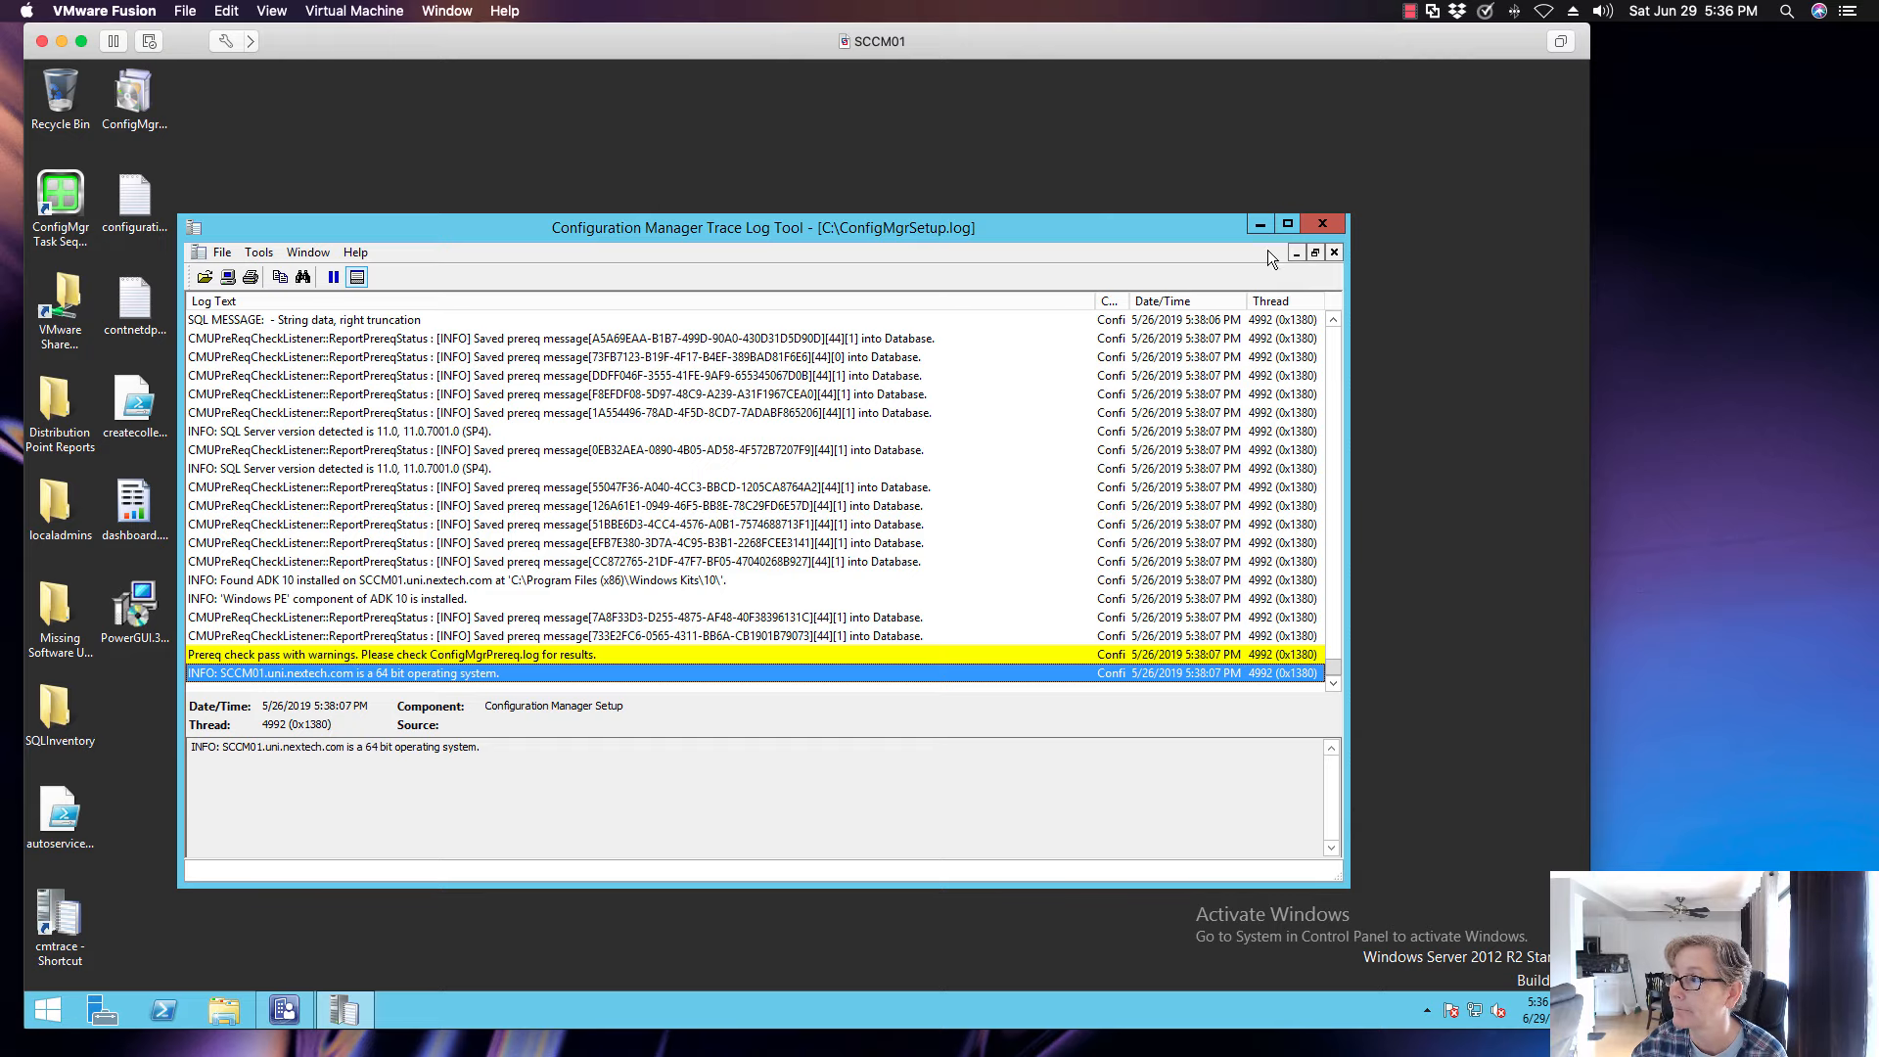
pyautogui.click(1322, 223)
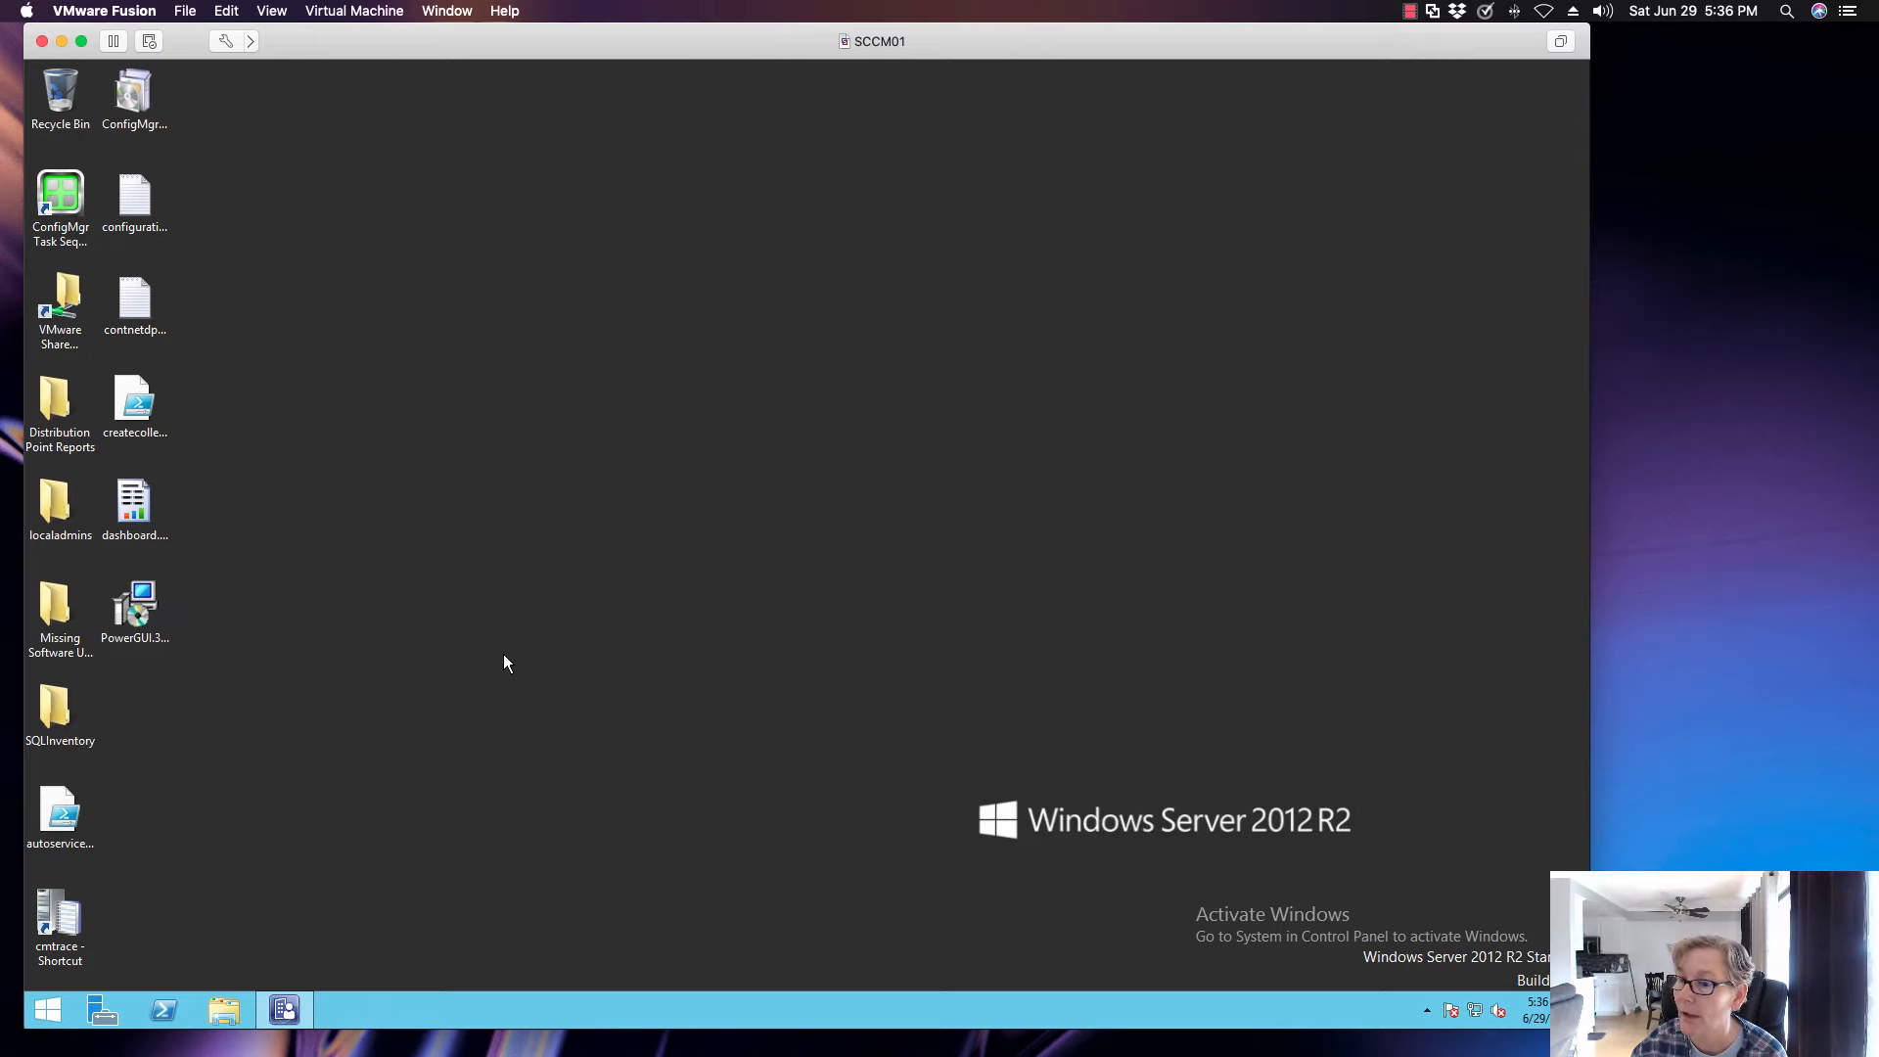
pyautogui.doubleClick(58, 920)
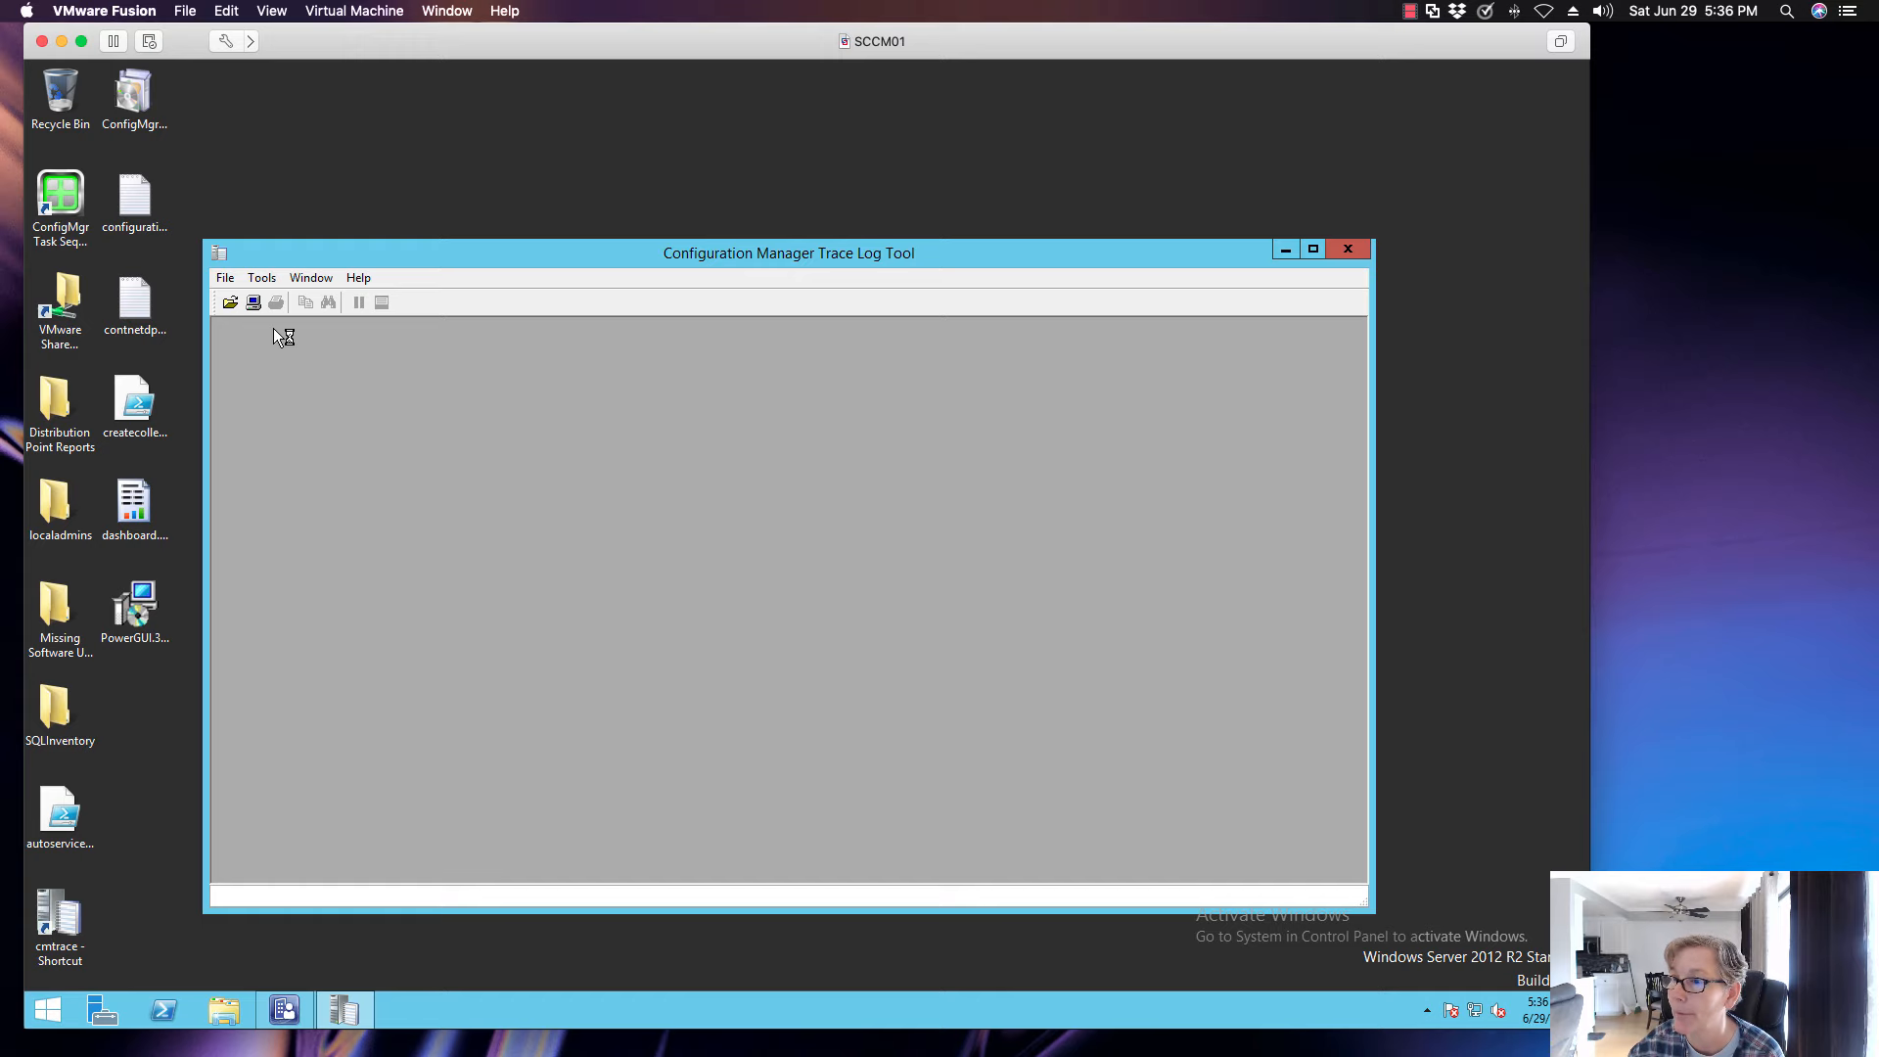
pyautogui.click(233, 303)
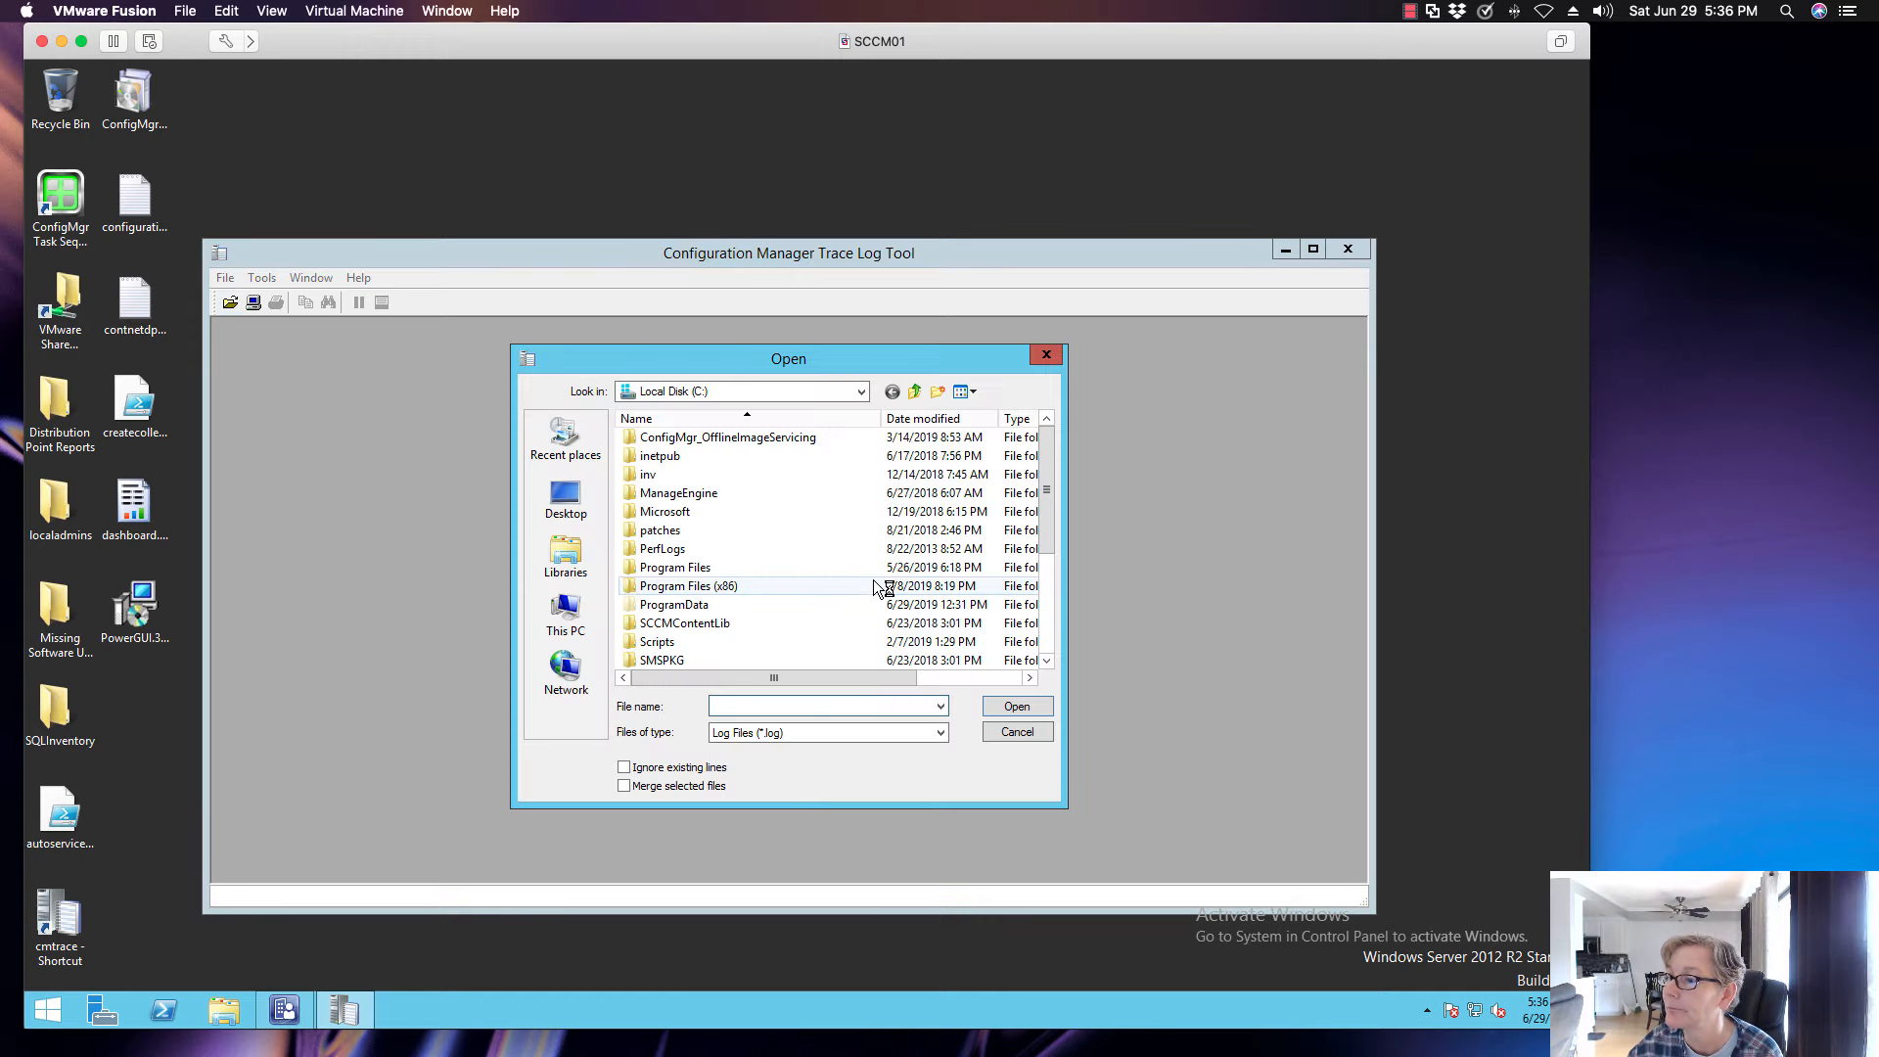
pyautogui.moveTo(1042, 522); pyautogui.dragTo(1037, 603)
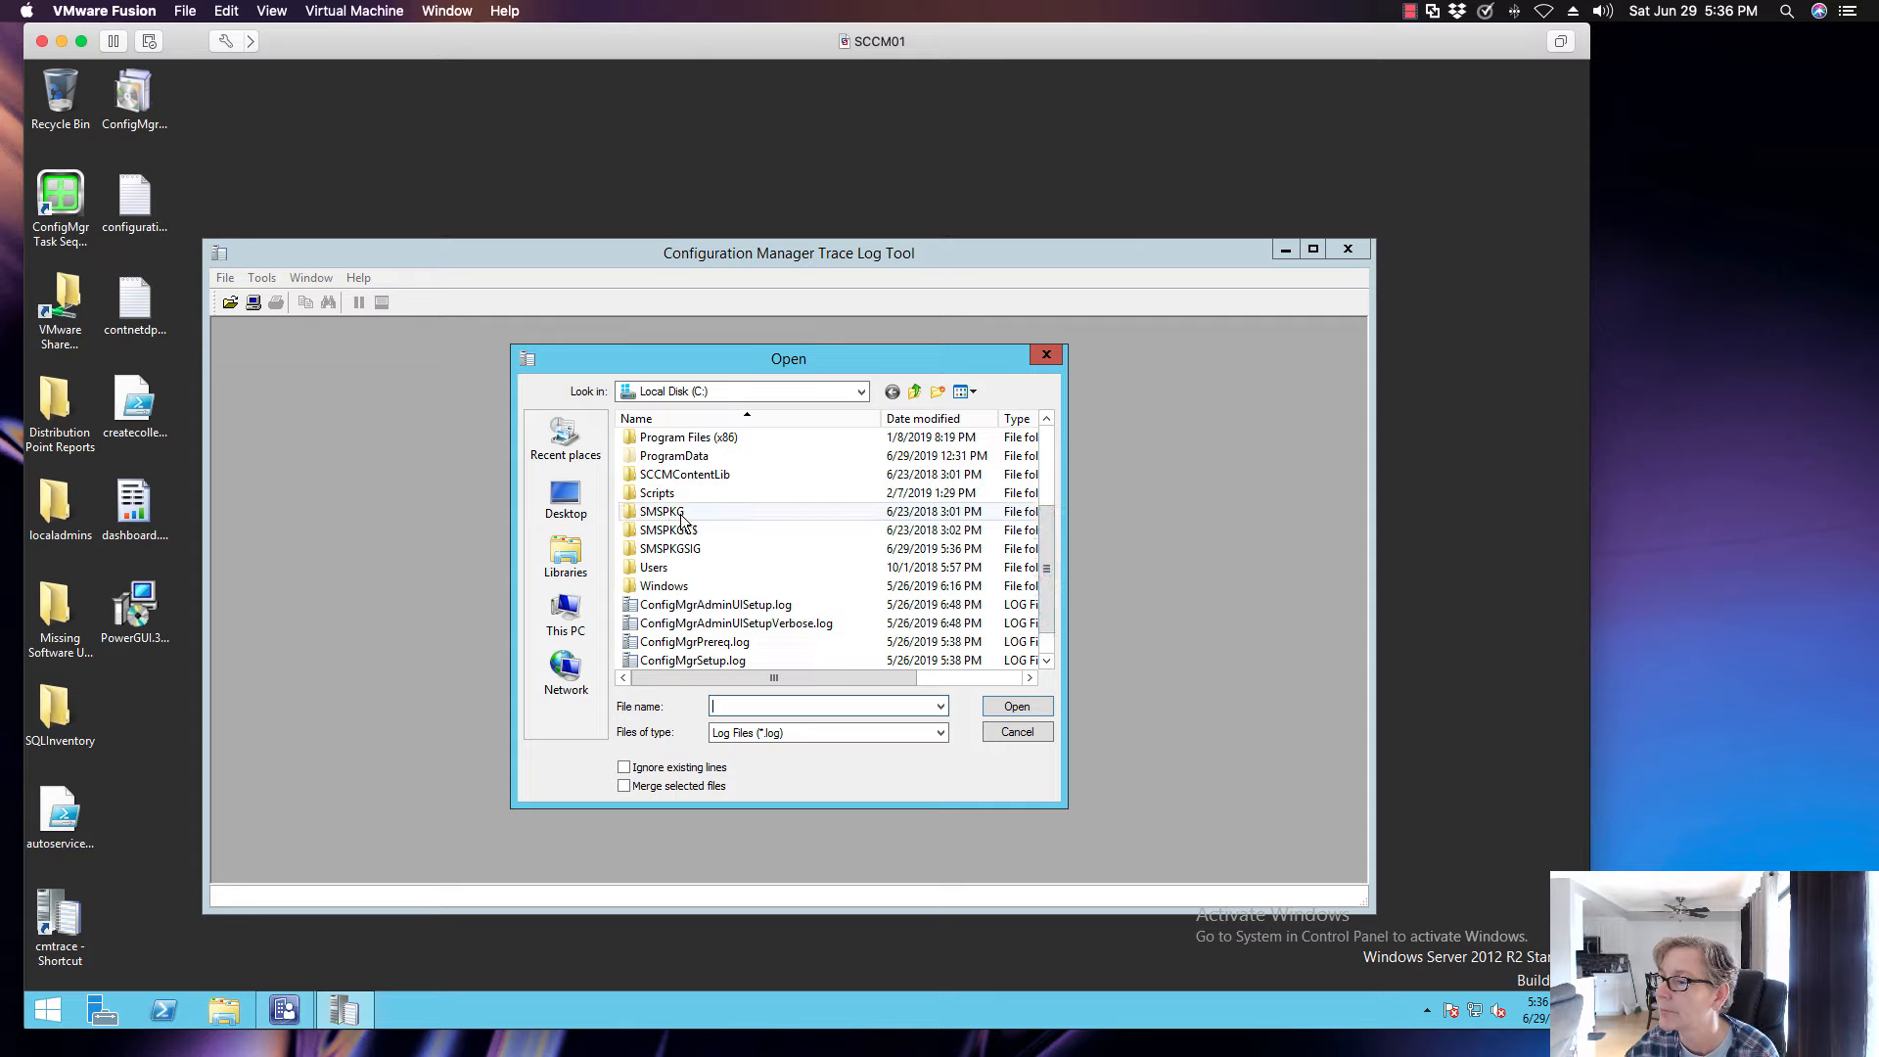
pyautogui.click(832, 395)
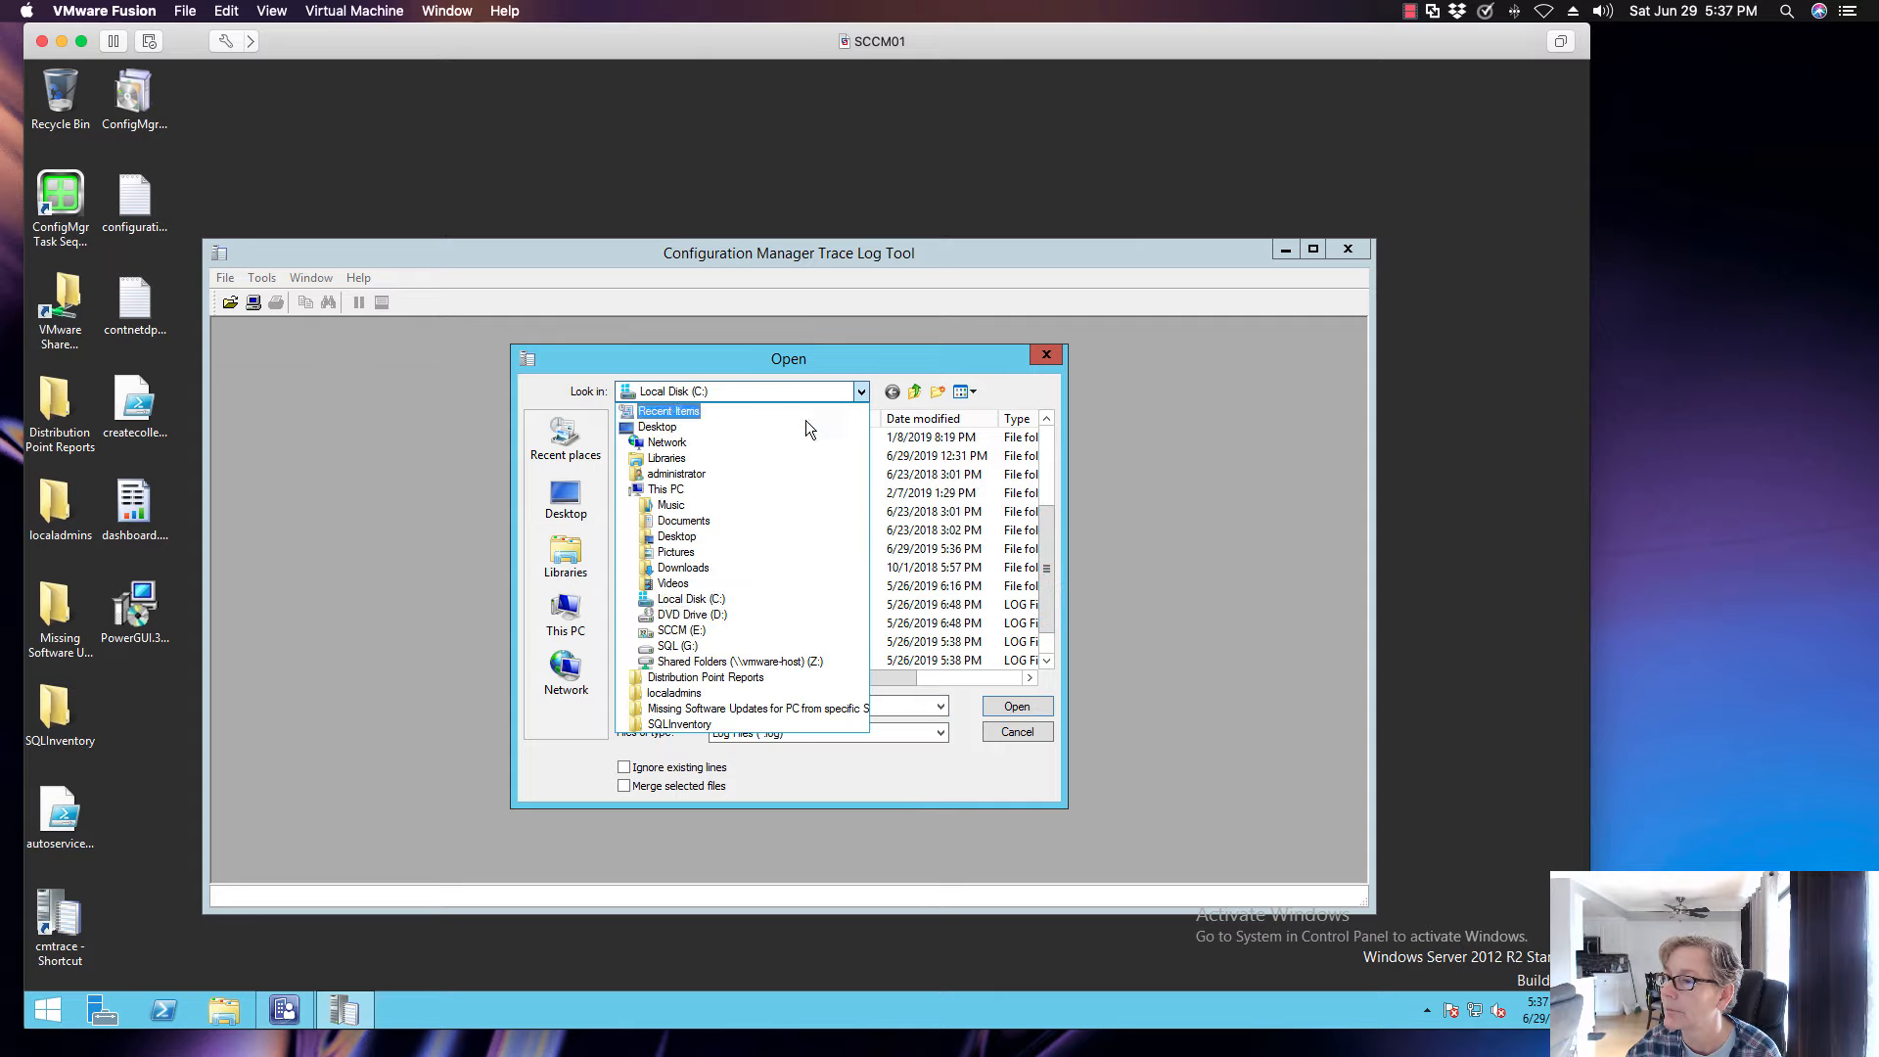
pyautogui.click(744, 599)
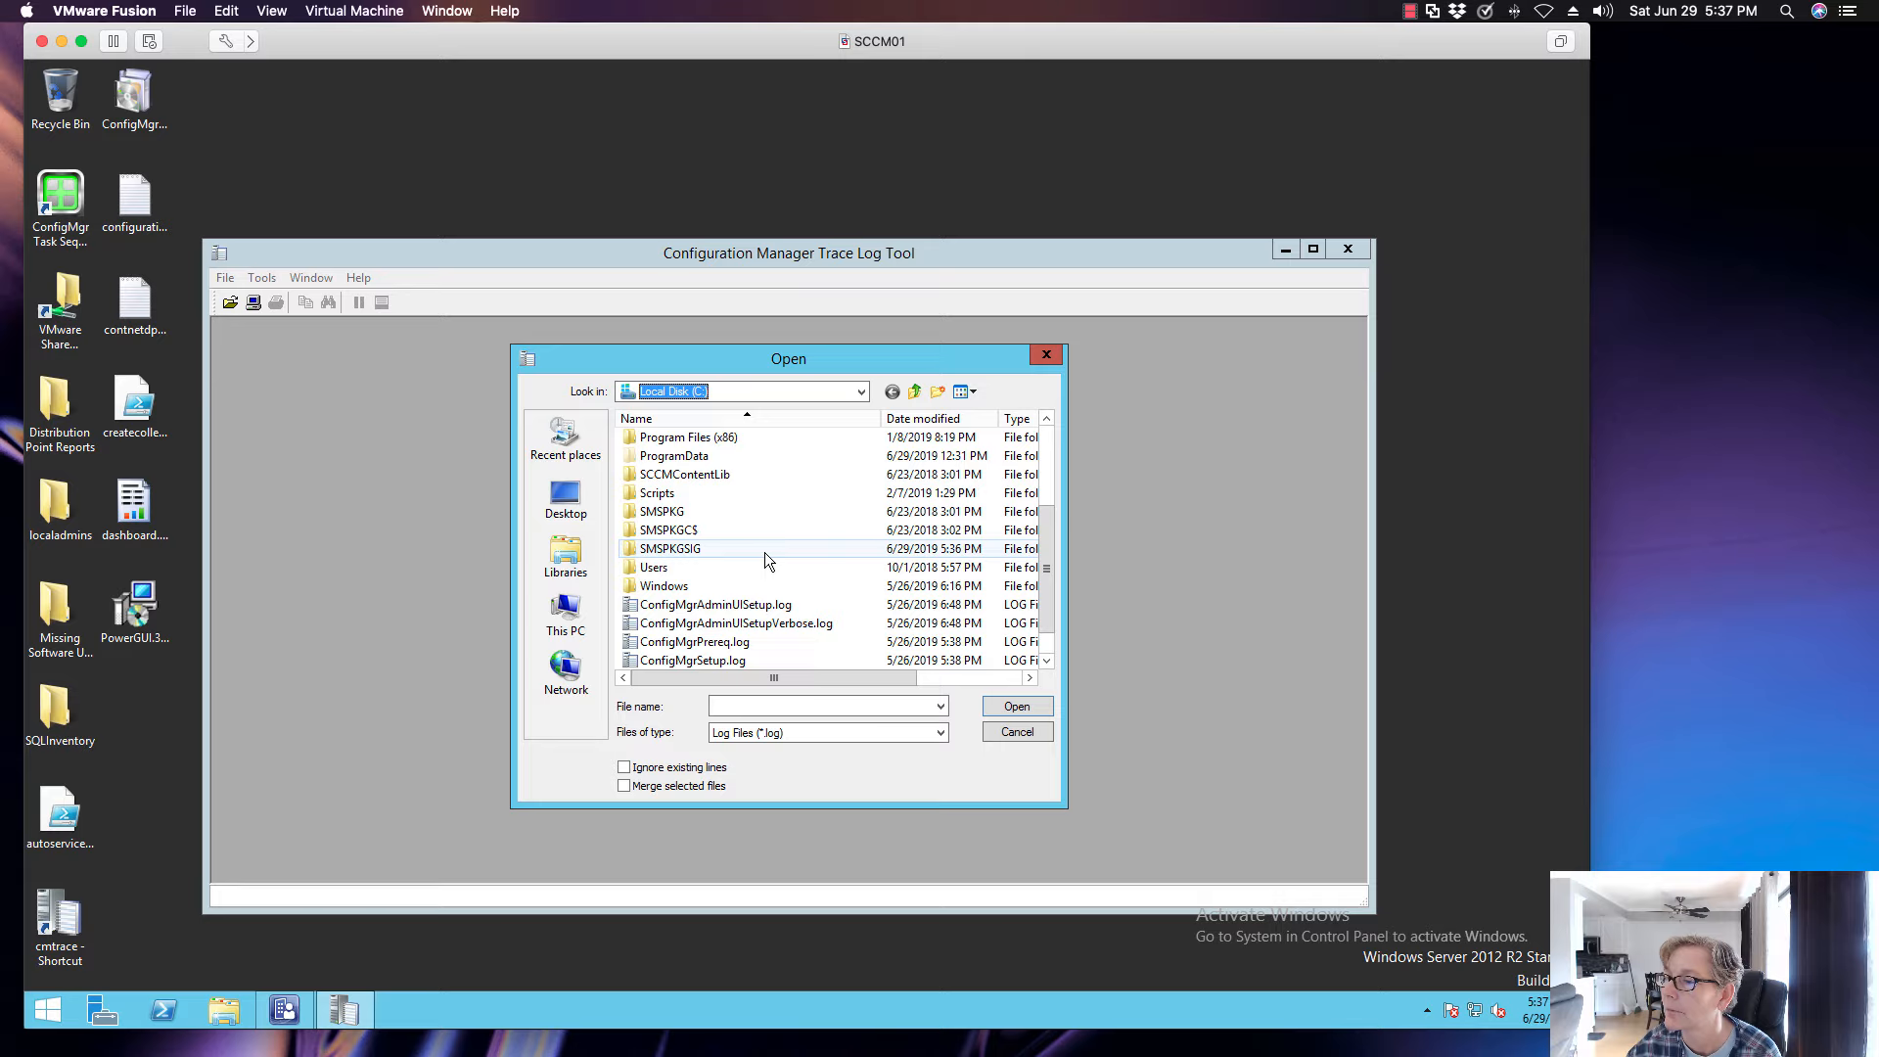
pyautogui.doubleClick(724, 438)
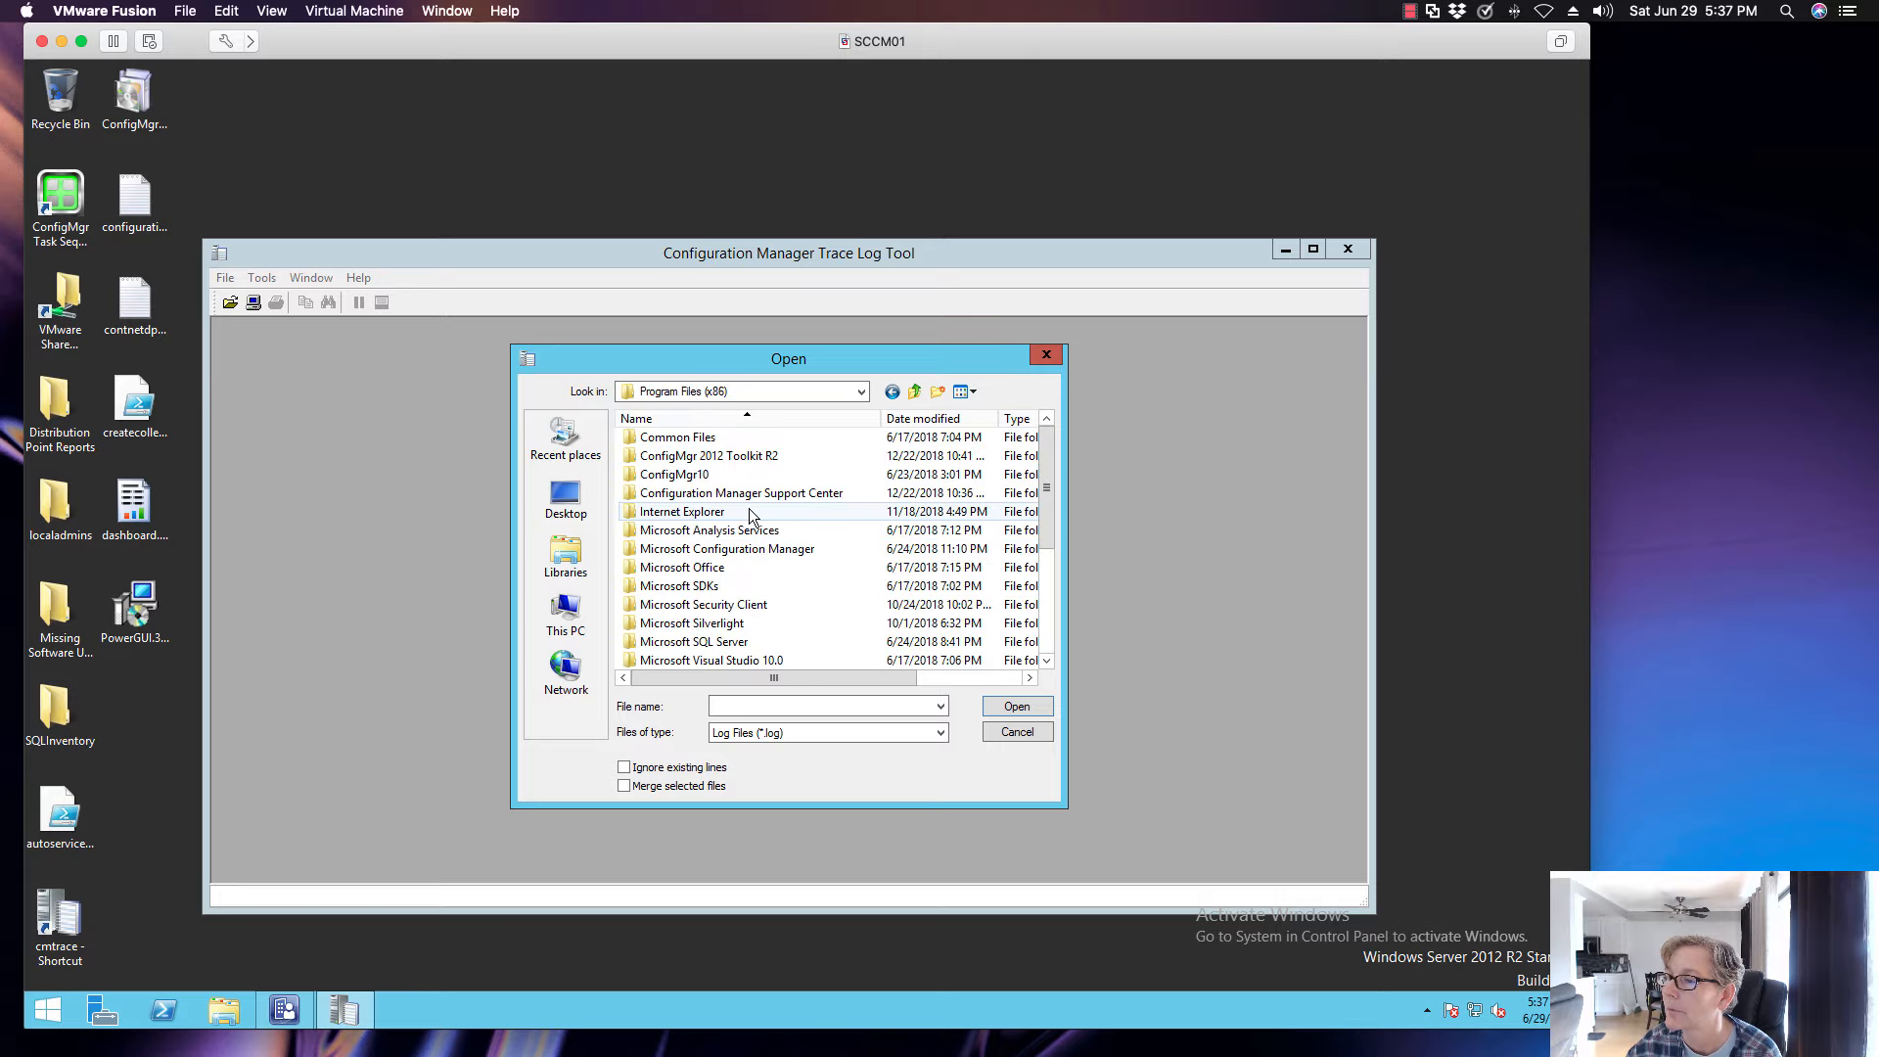
pyautogui.doubleClick(754, 550)
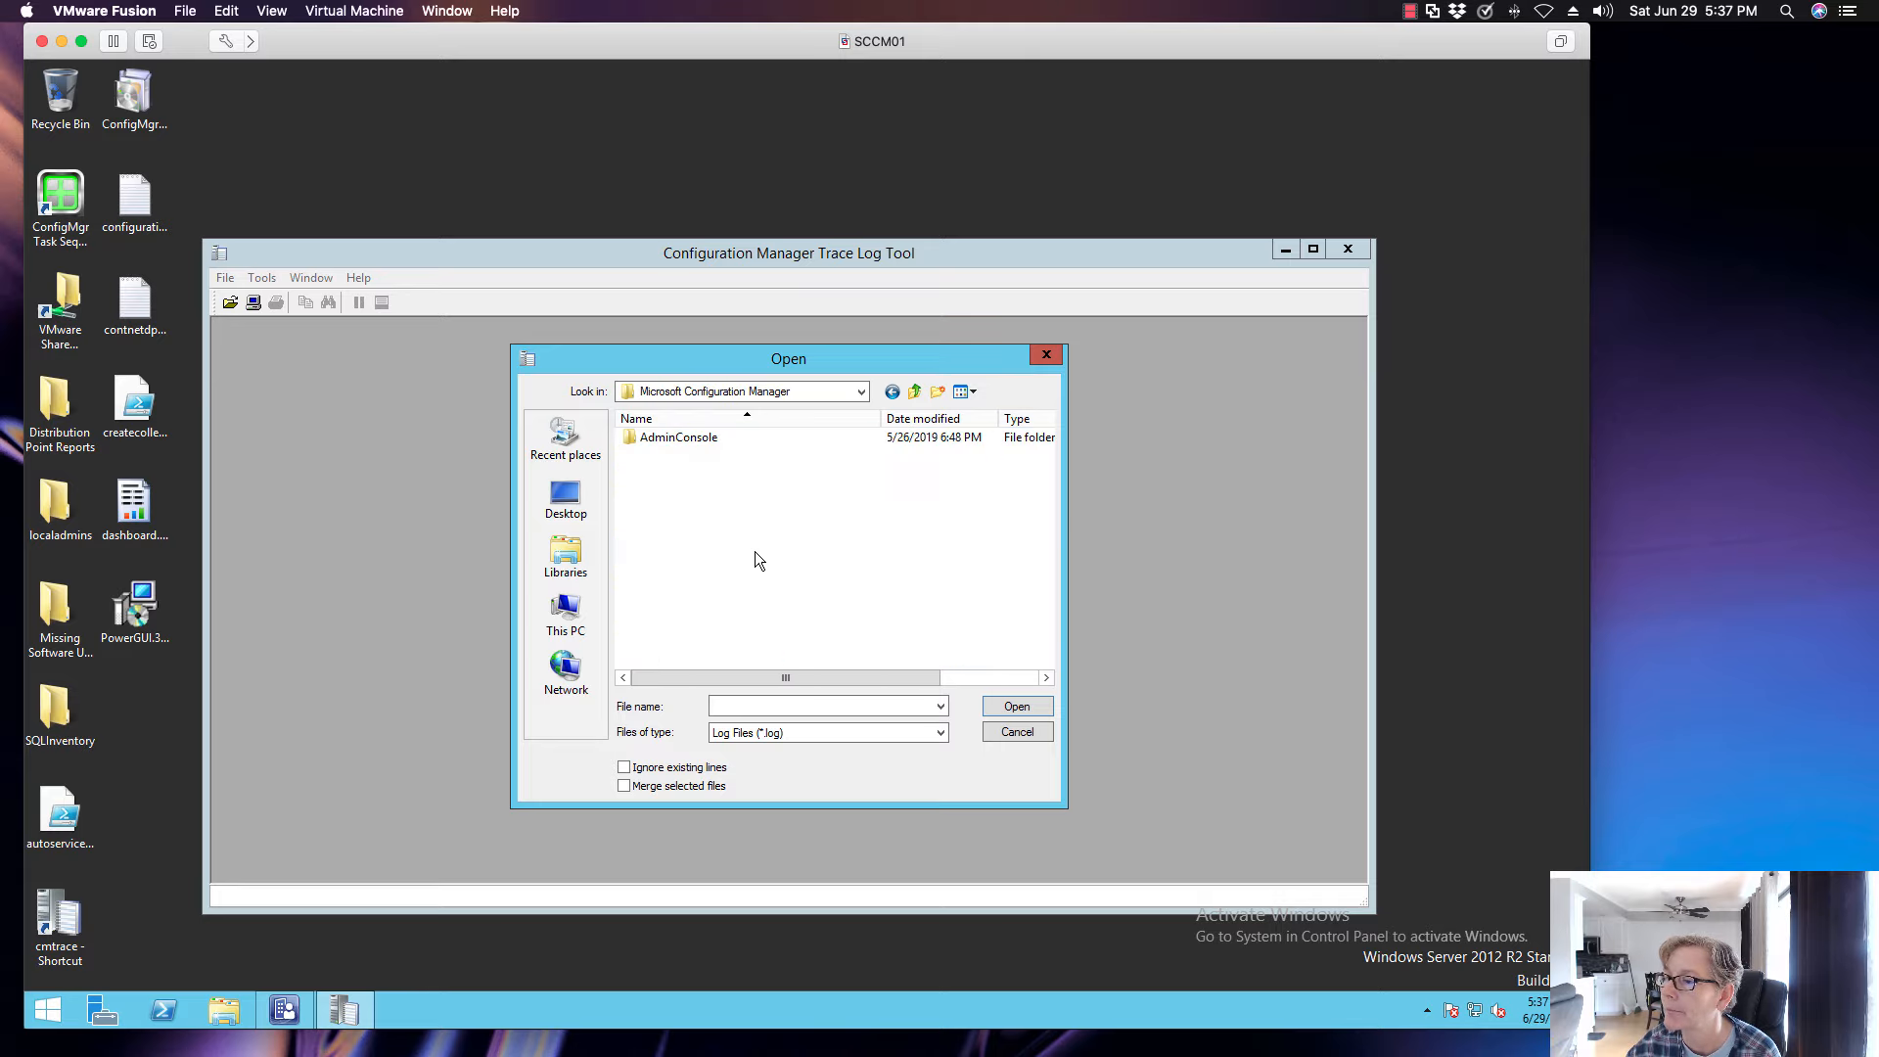
pyautogui.click(1028, 732)
pyautogui.click(1348, 249)
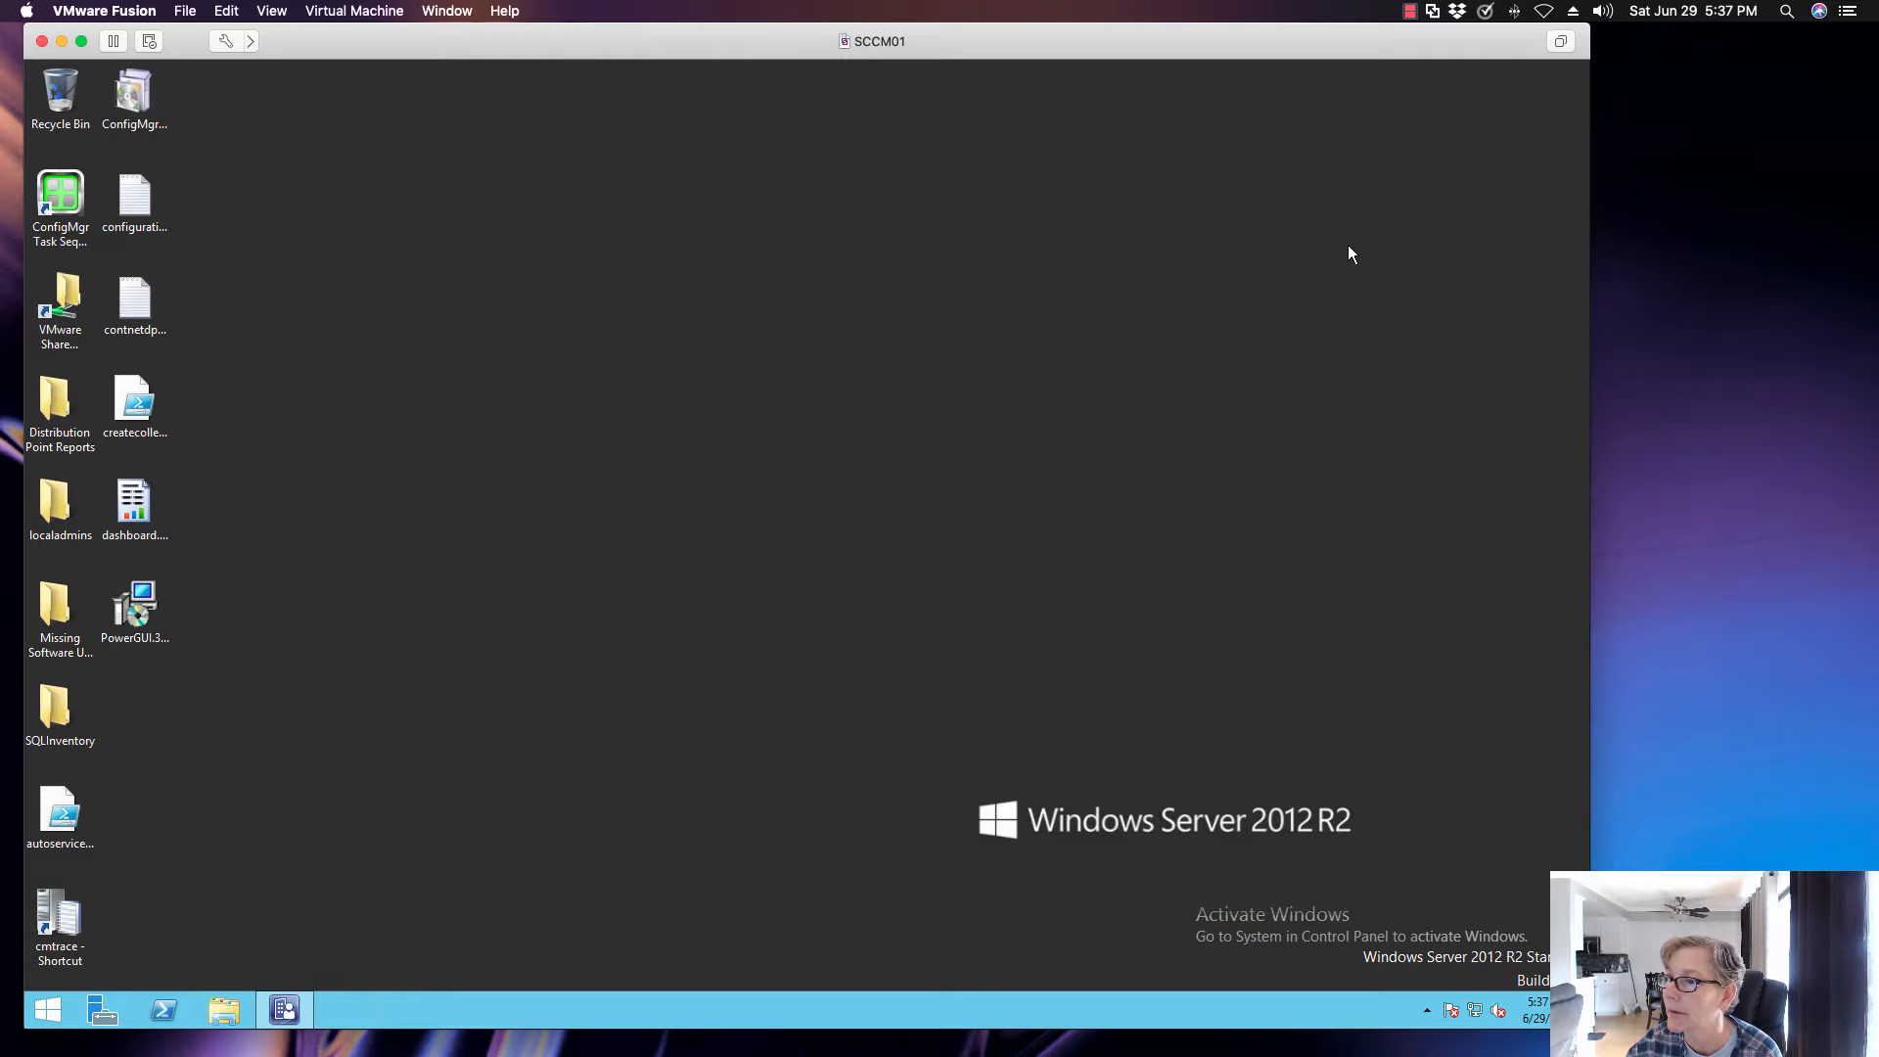
# - Open the folder C:\Program Files\Microsoft Configuration Manager\Logs in File Explorer
pyautogui.click(224, 1010)
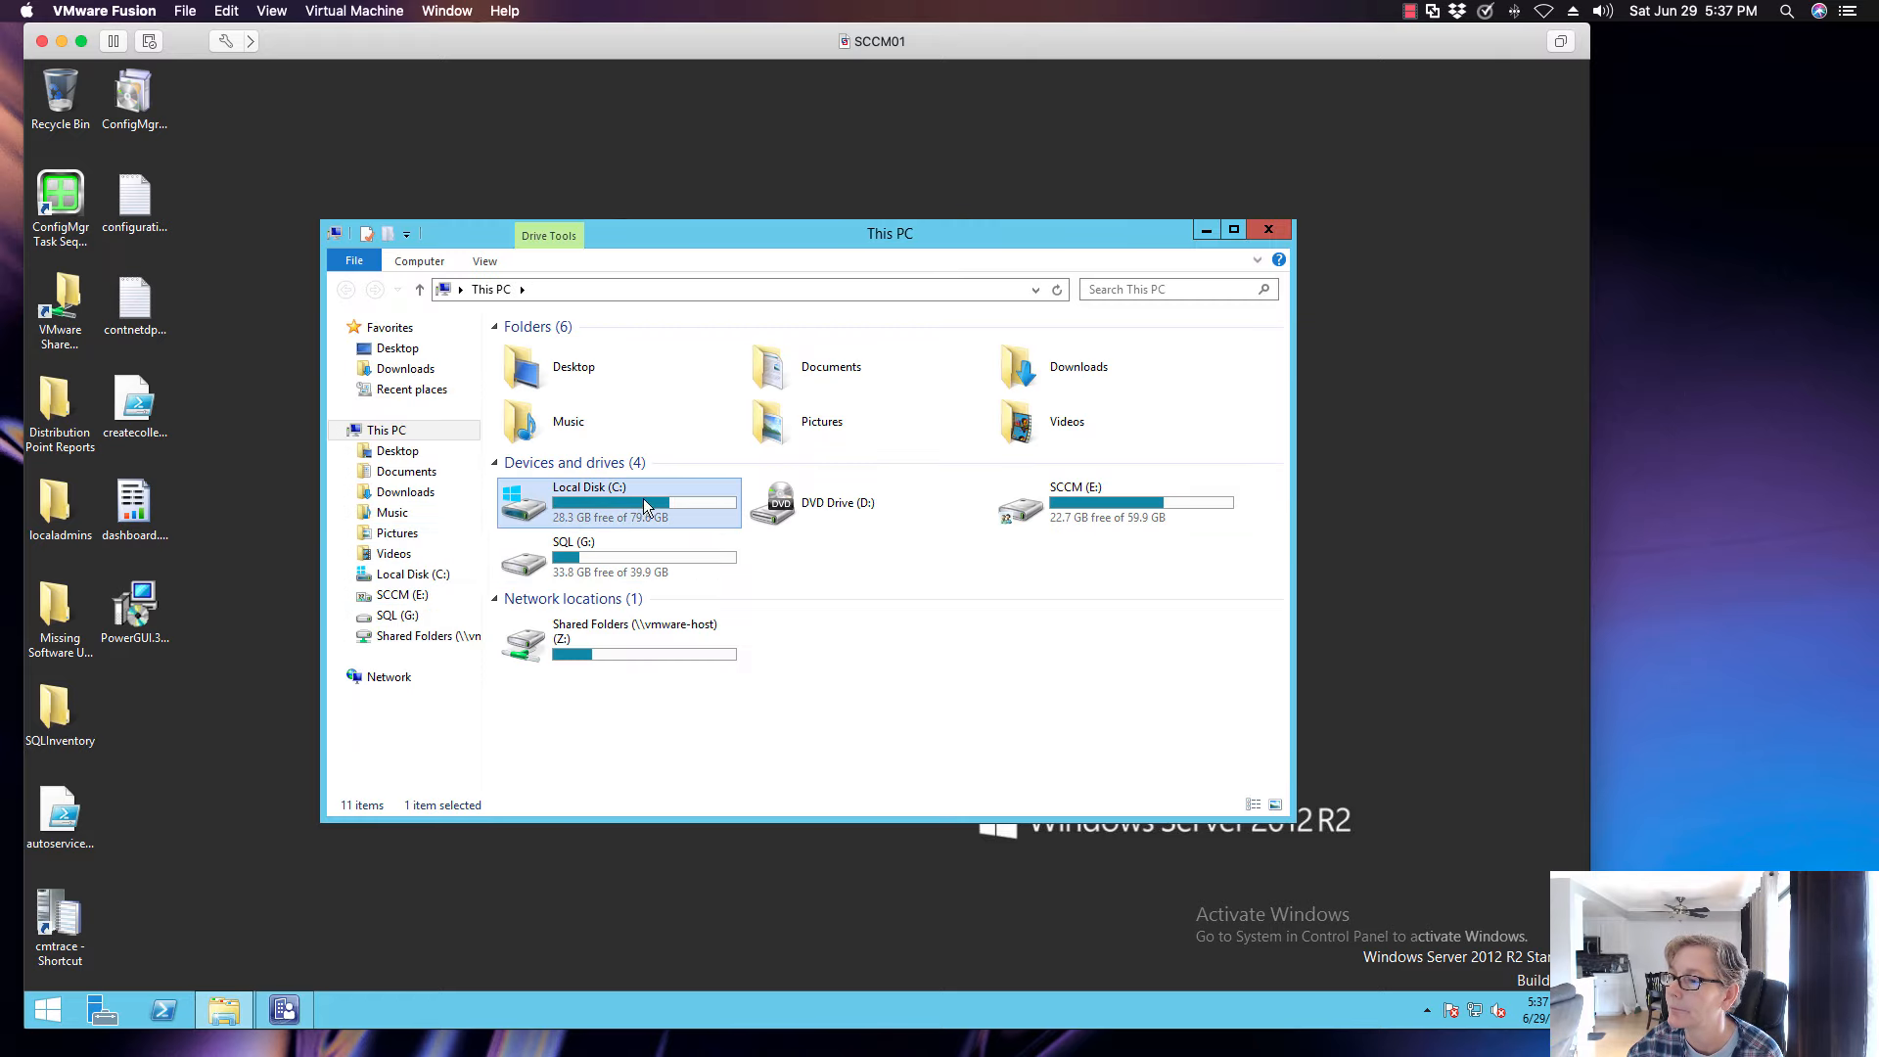
pyautogui.doubleClick(541, 518)
pyautogui.click(549, 514)
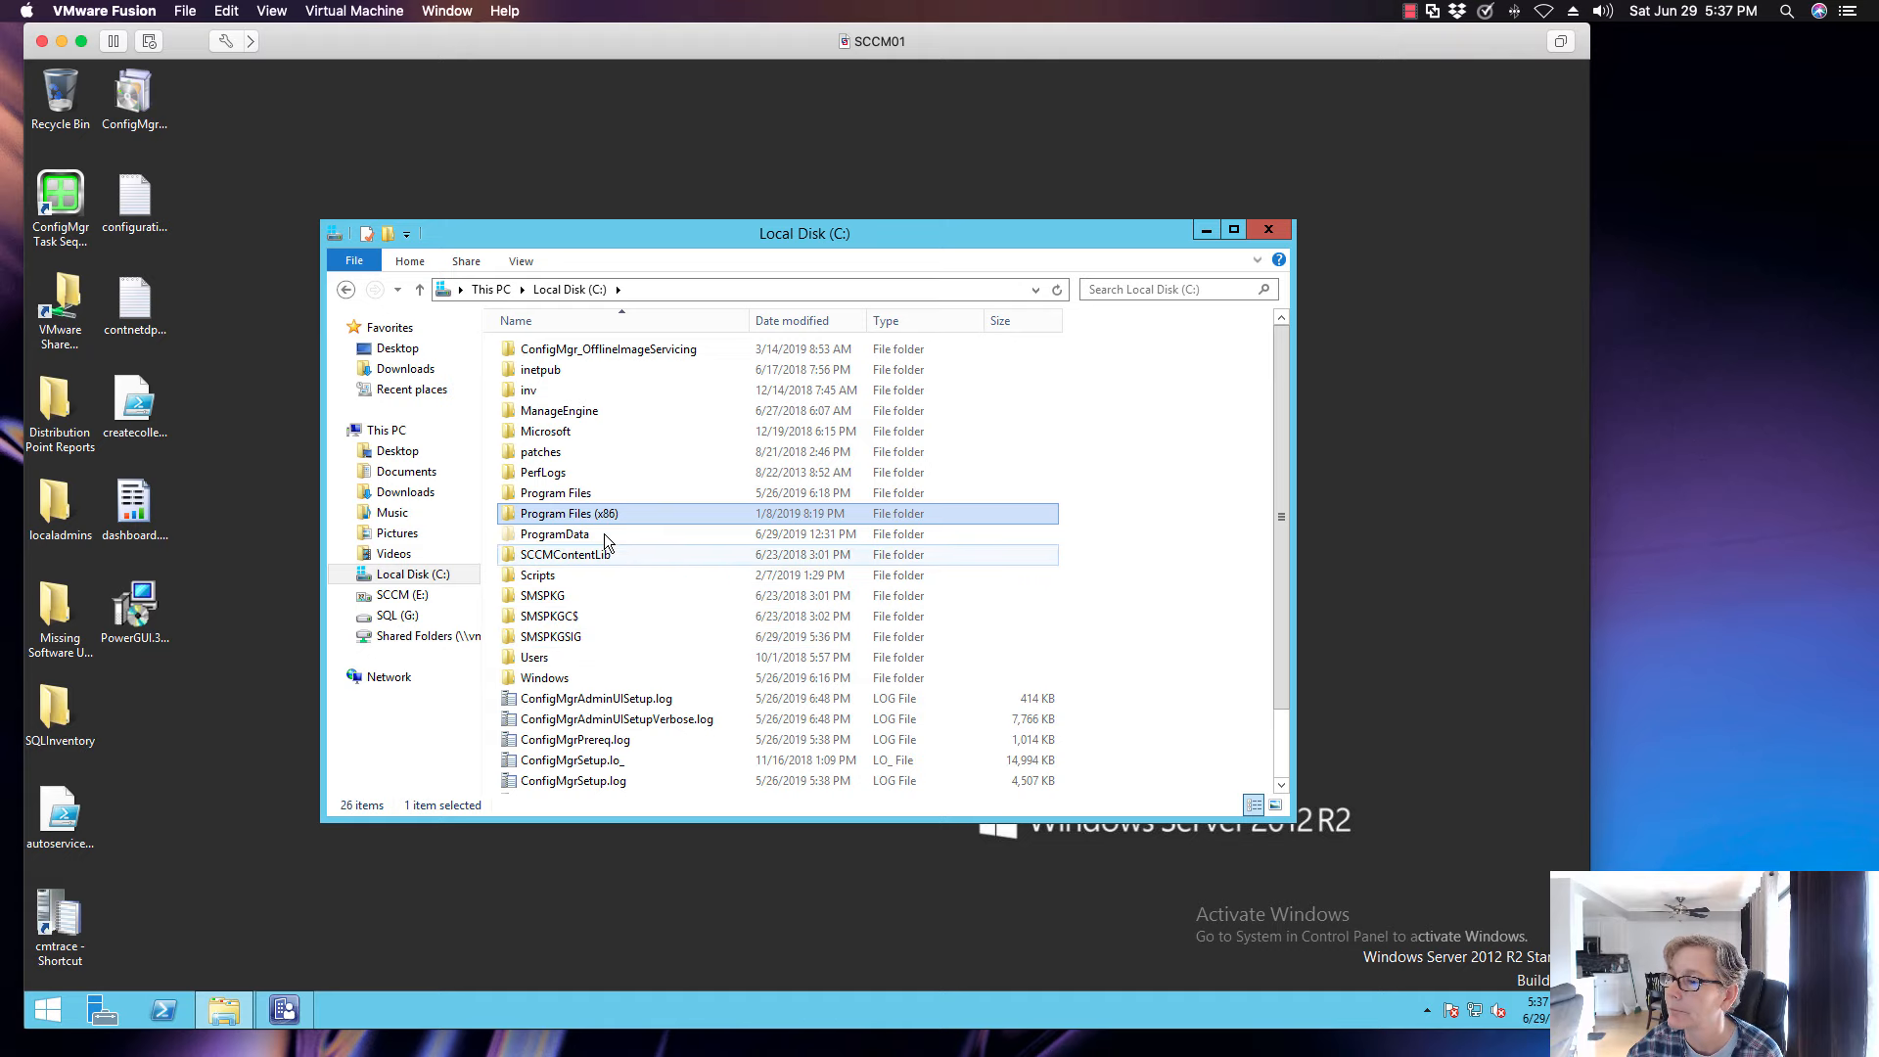
pyautogui.doubleClick(587, 493)
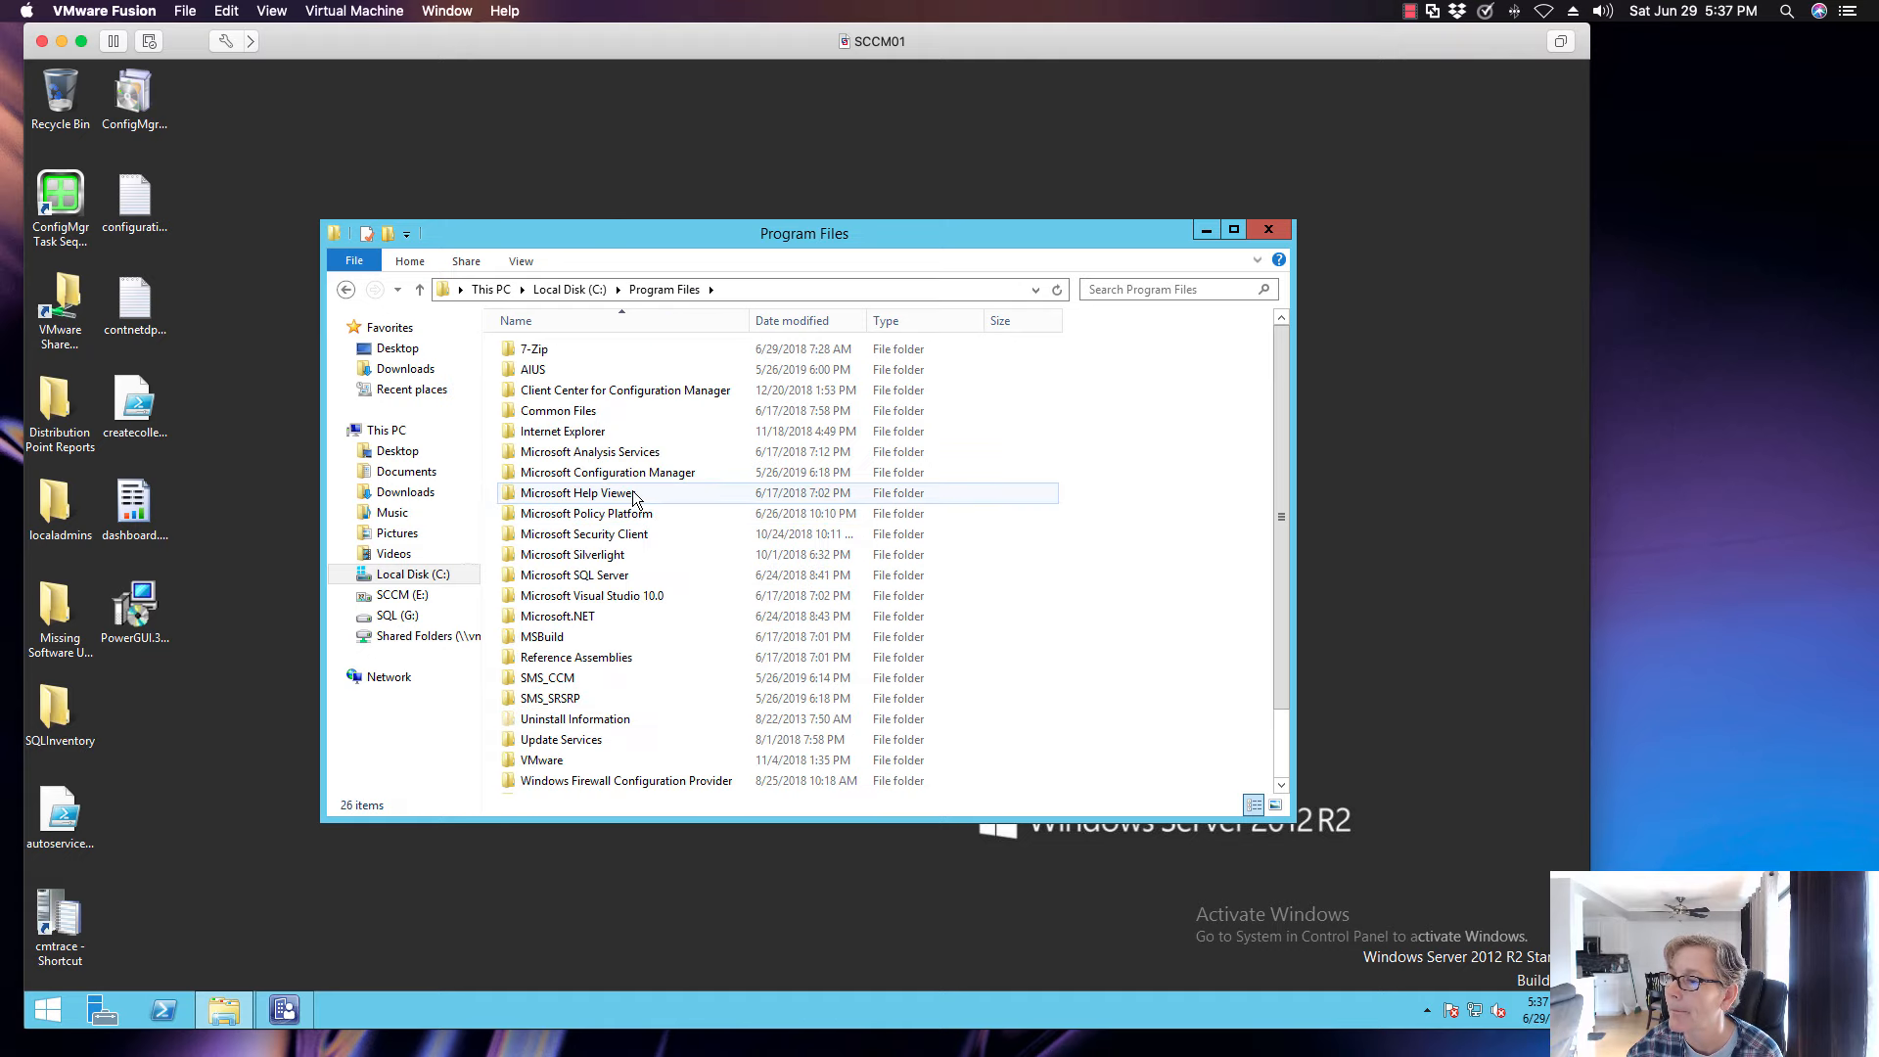
pyautogui.doubleClick(617, 474)
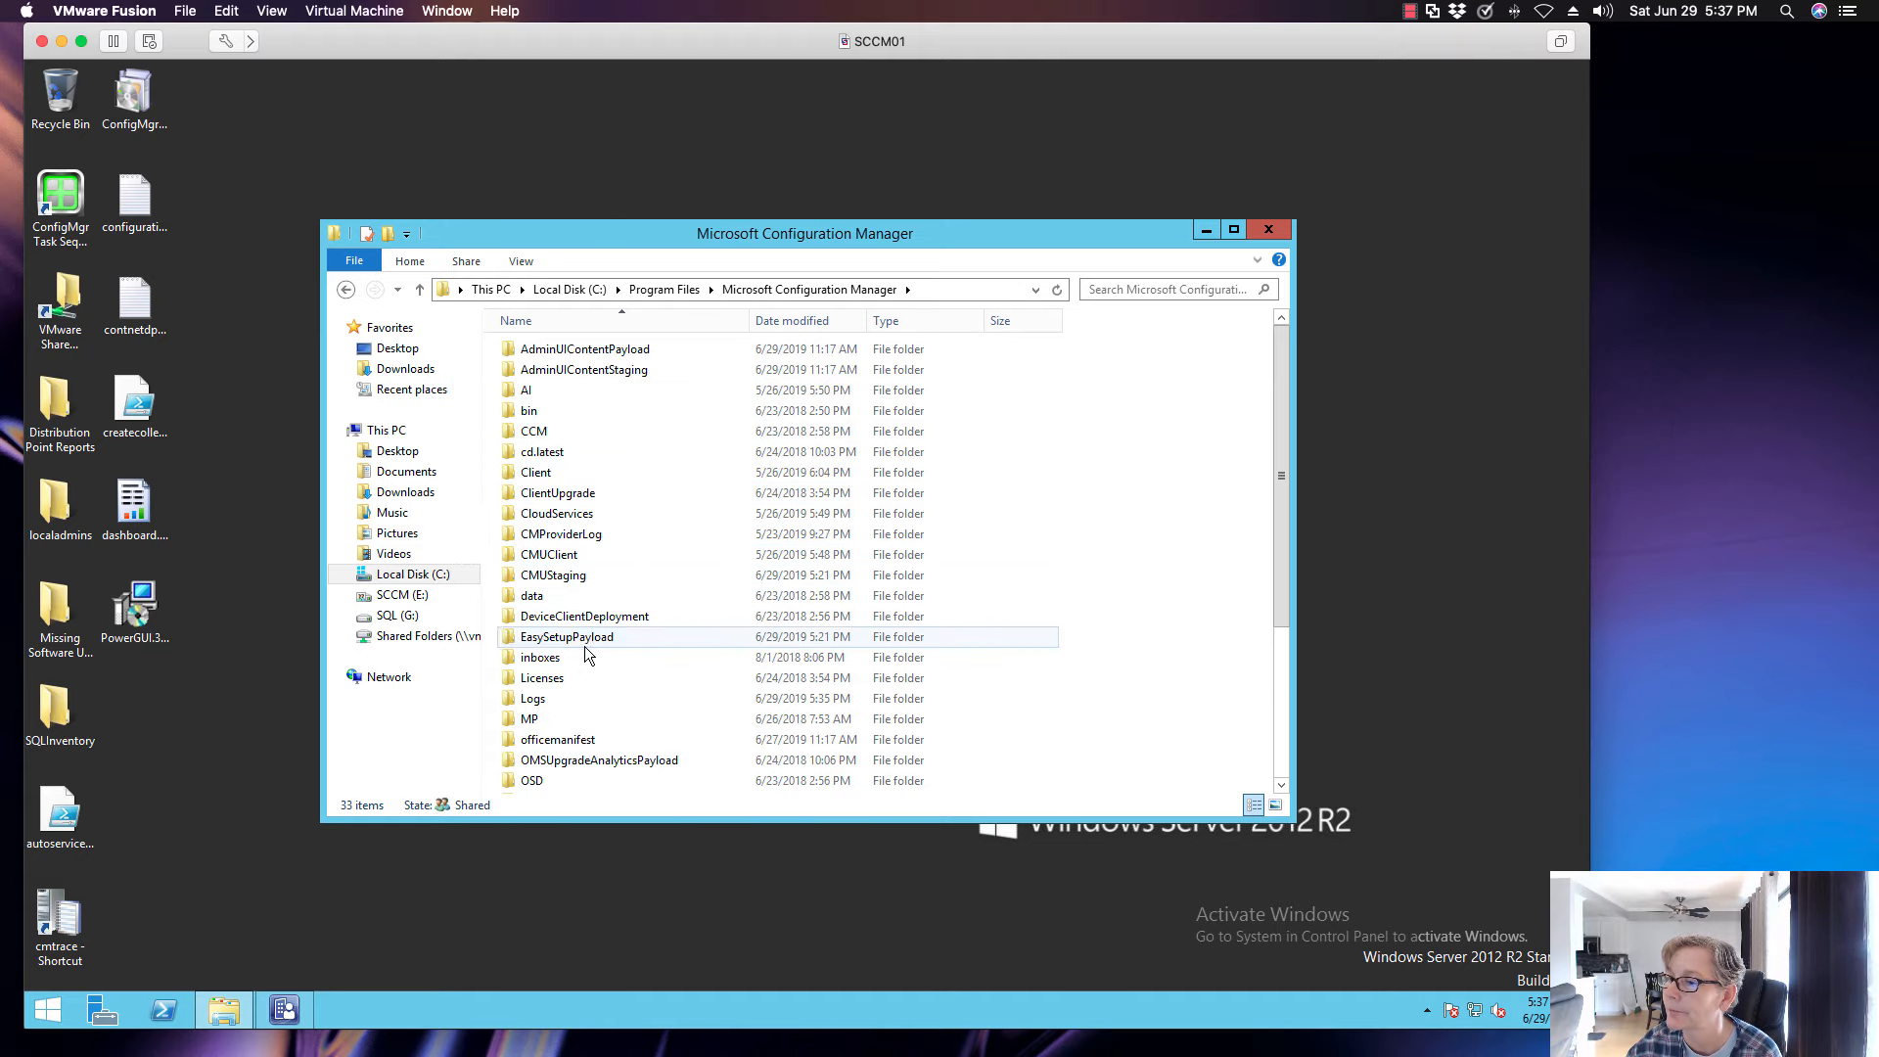
pyautogui.doubleClick(566, 697)
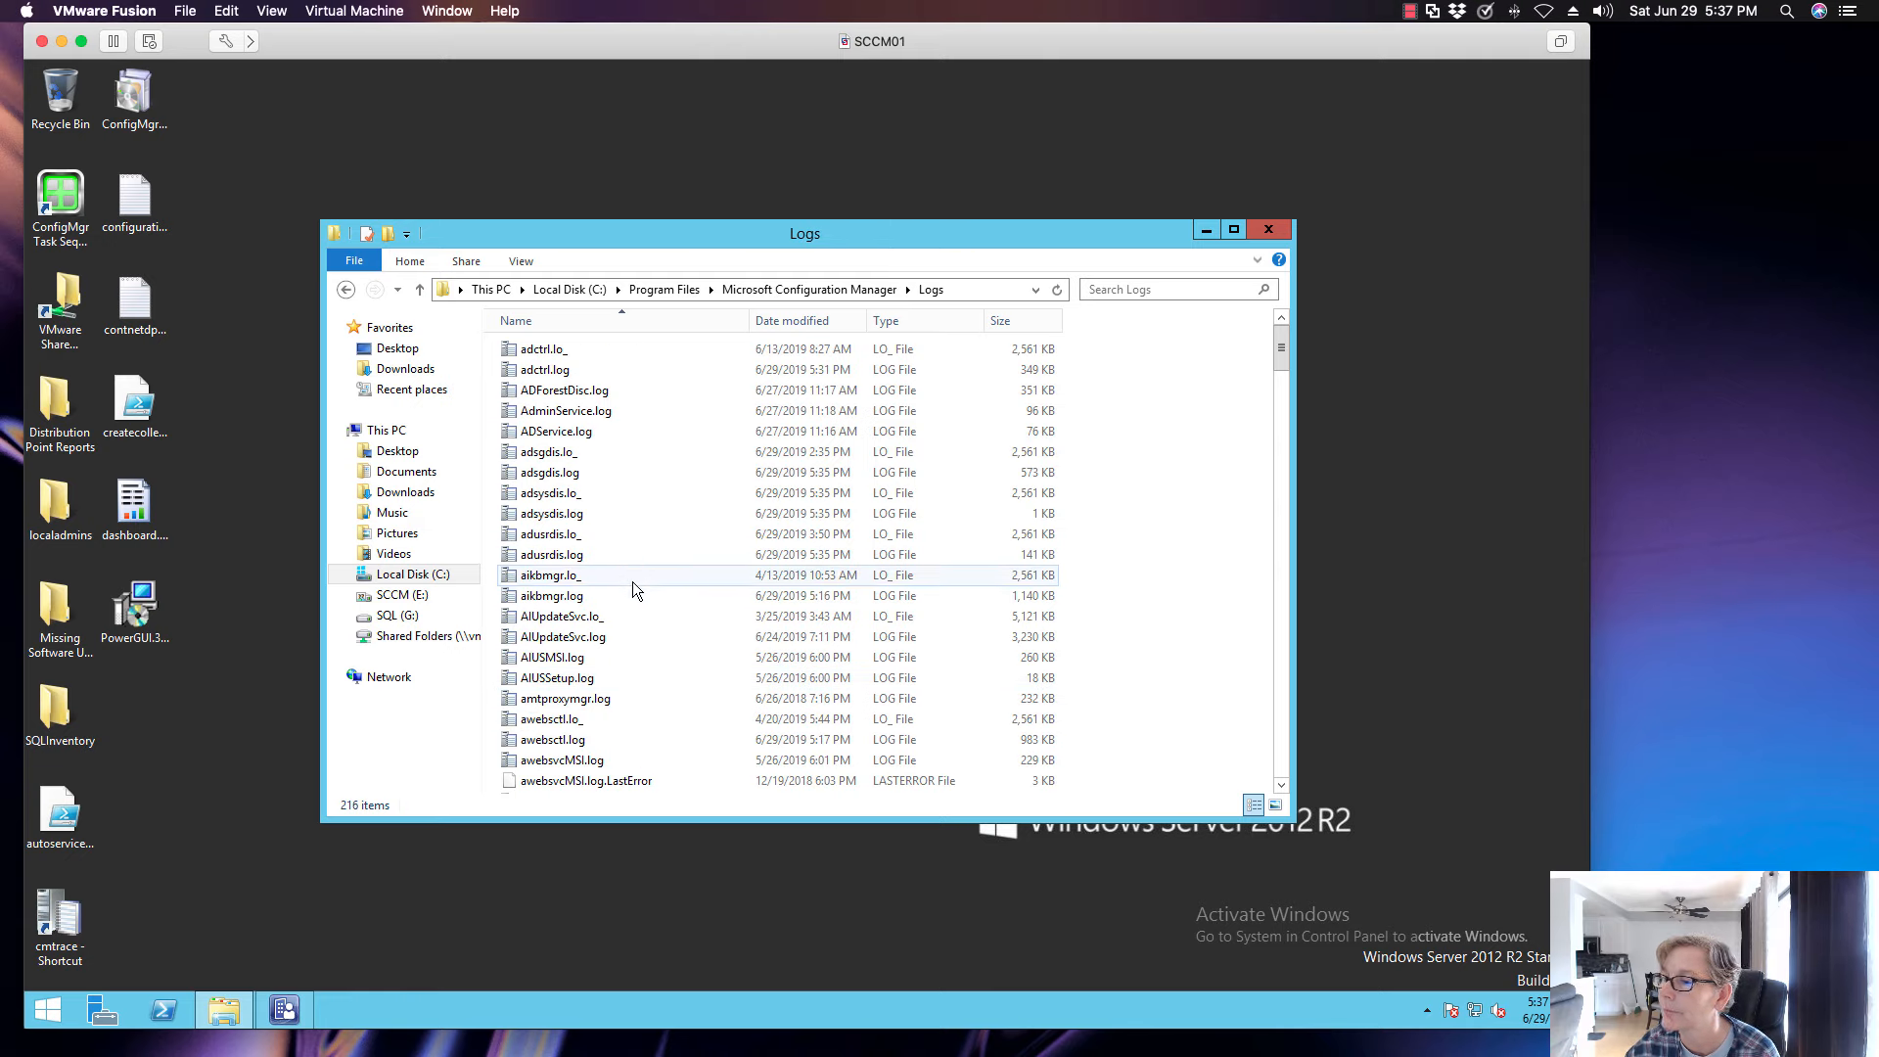
# - Find CMUpdate.log in the Logs folder and open it in the Configuration Manager Trace Log Tool
pyautogui.scroll(-5, 627, 608)
pyautogui.scroll(-4, 633, 616)
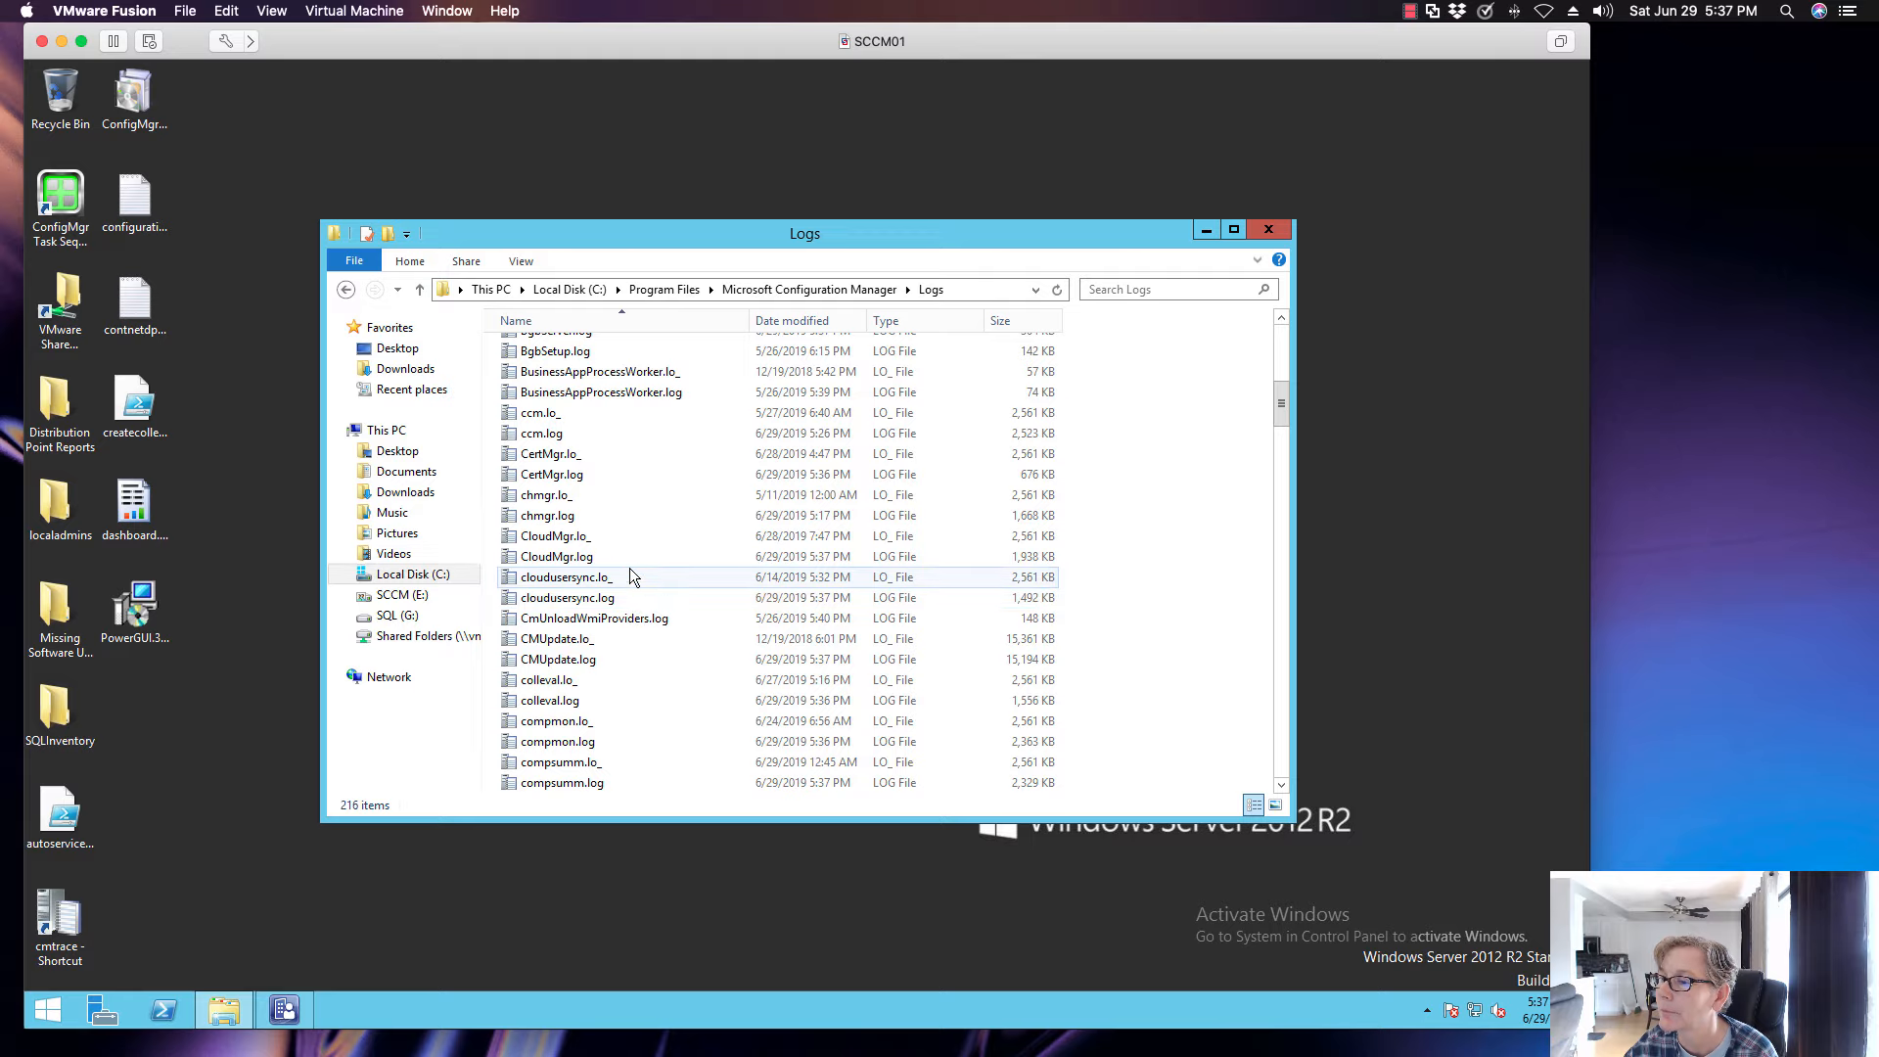
pyautogui.doubleClick(612, 656)
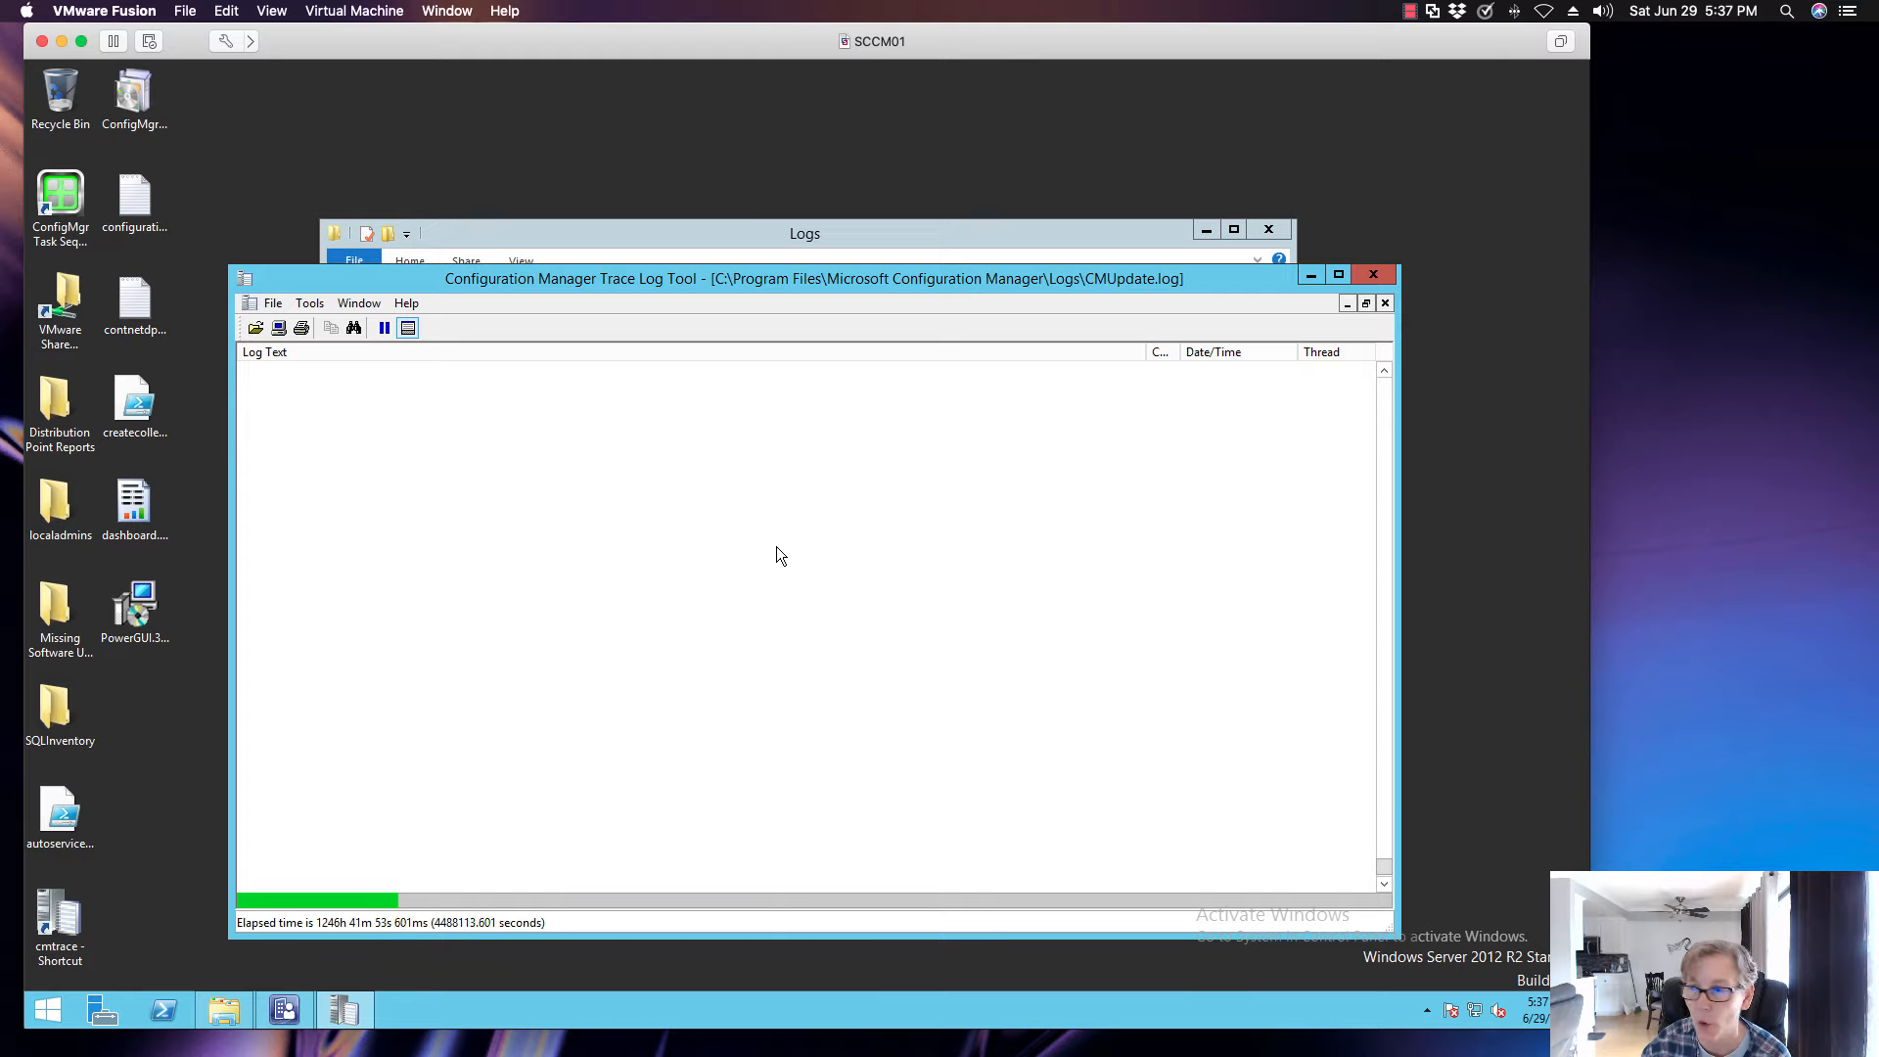
# - Switch to the Configuration Manager console, refresh Updates and Servicing Status, and show the detailed installation status of the 1902 Hotfix Rollup
pyautogui.click(293, 1004)
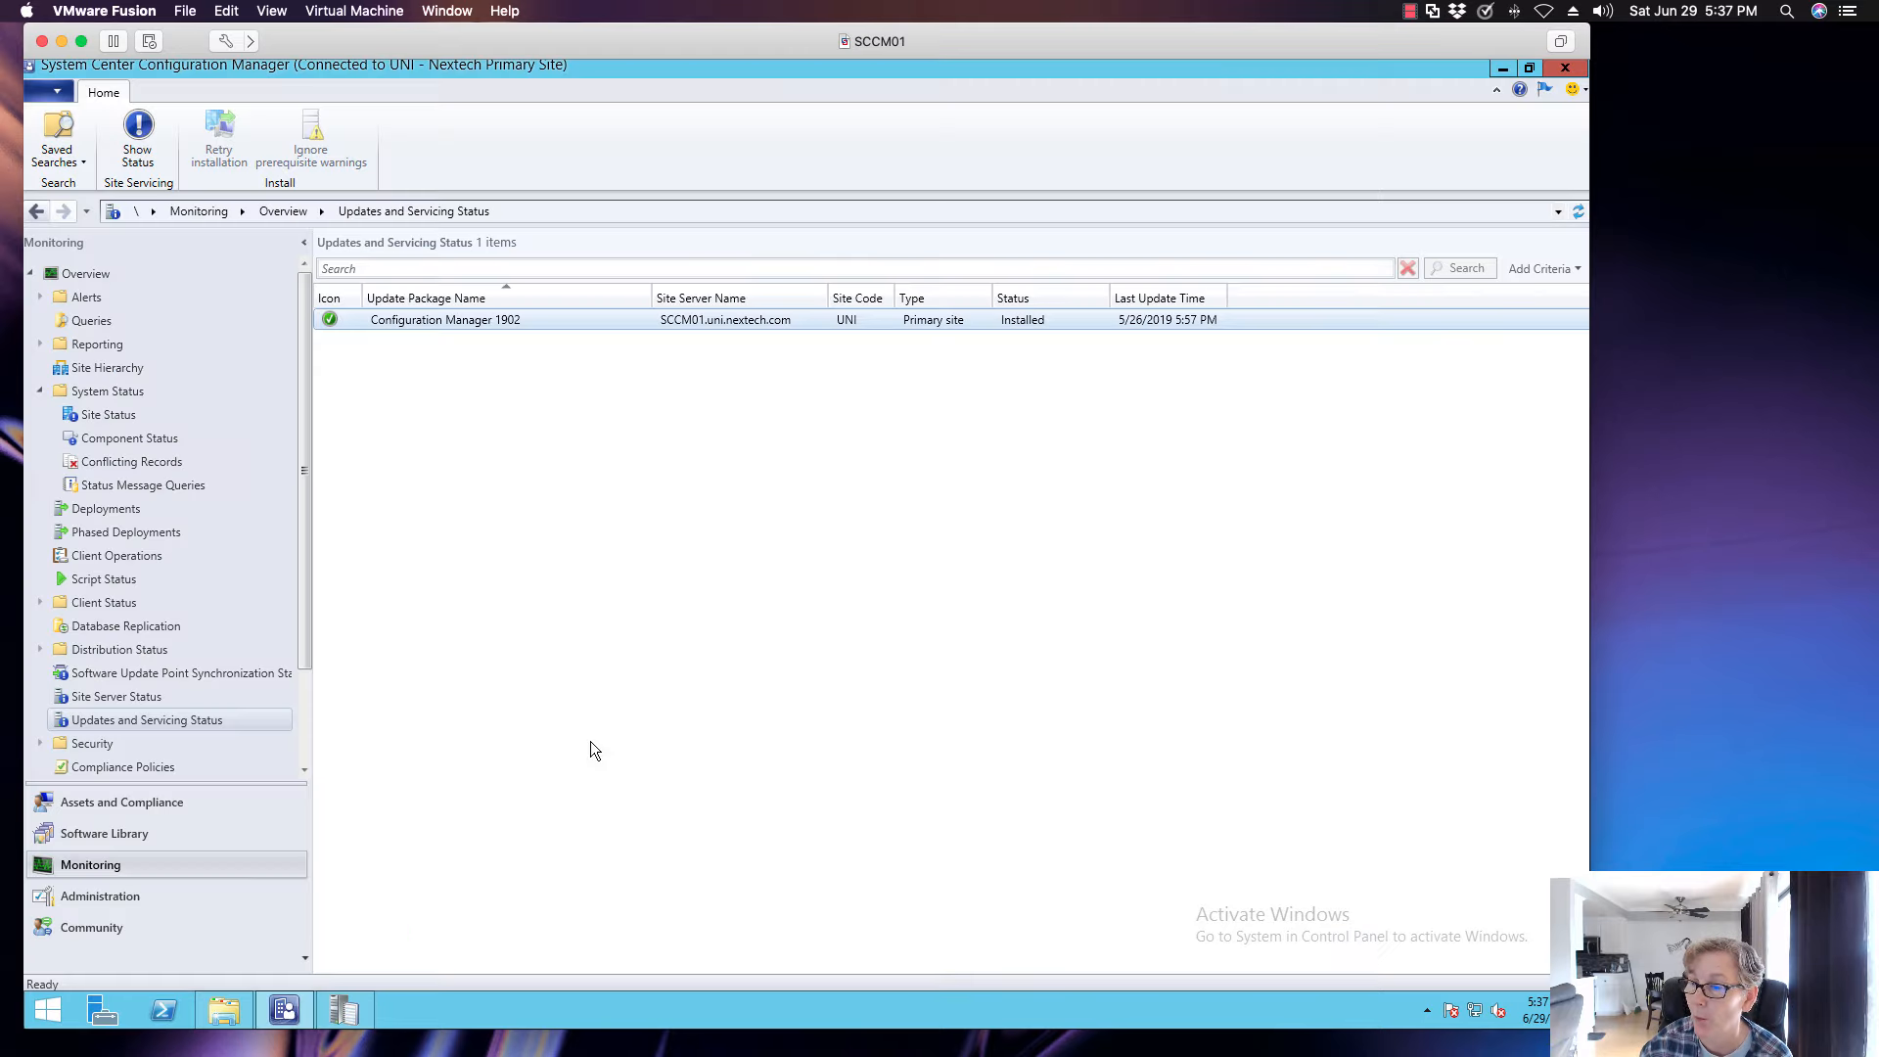
pyautogui.click(1577, 211)
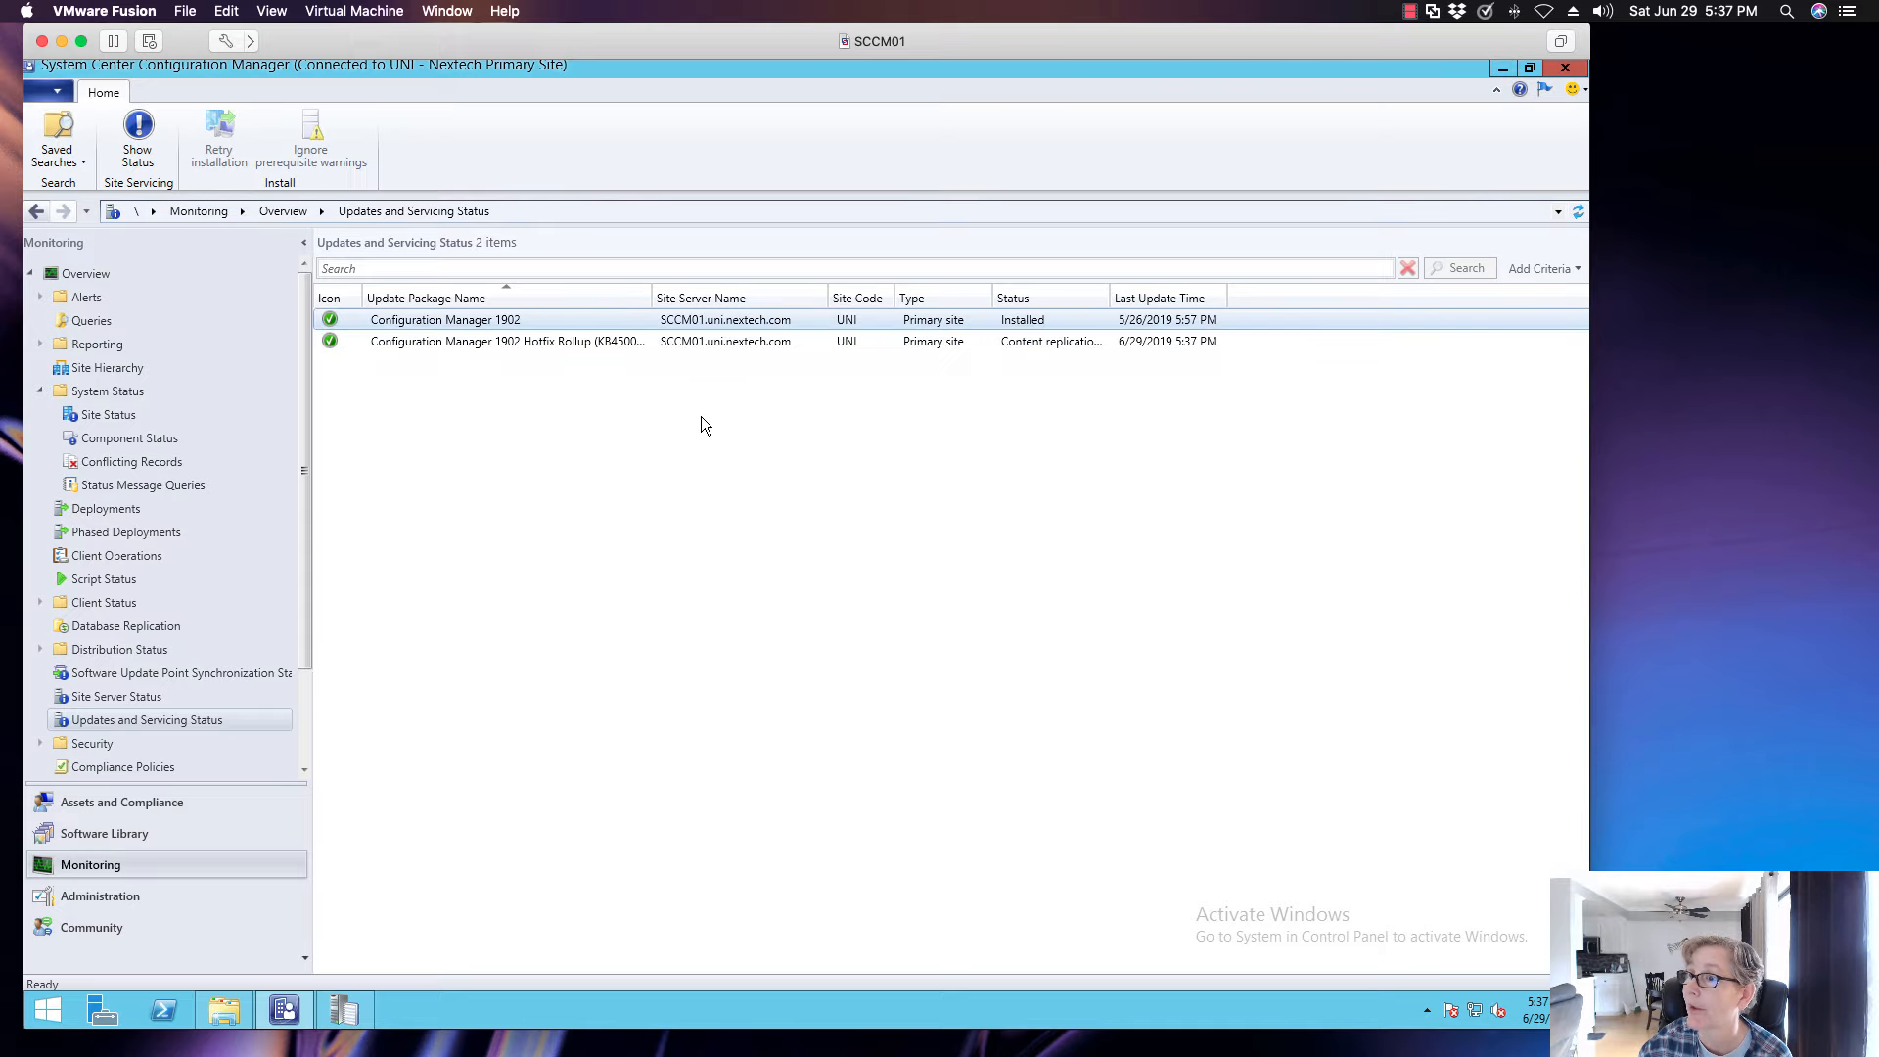
pyautogui.click(140, 147)
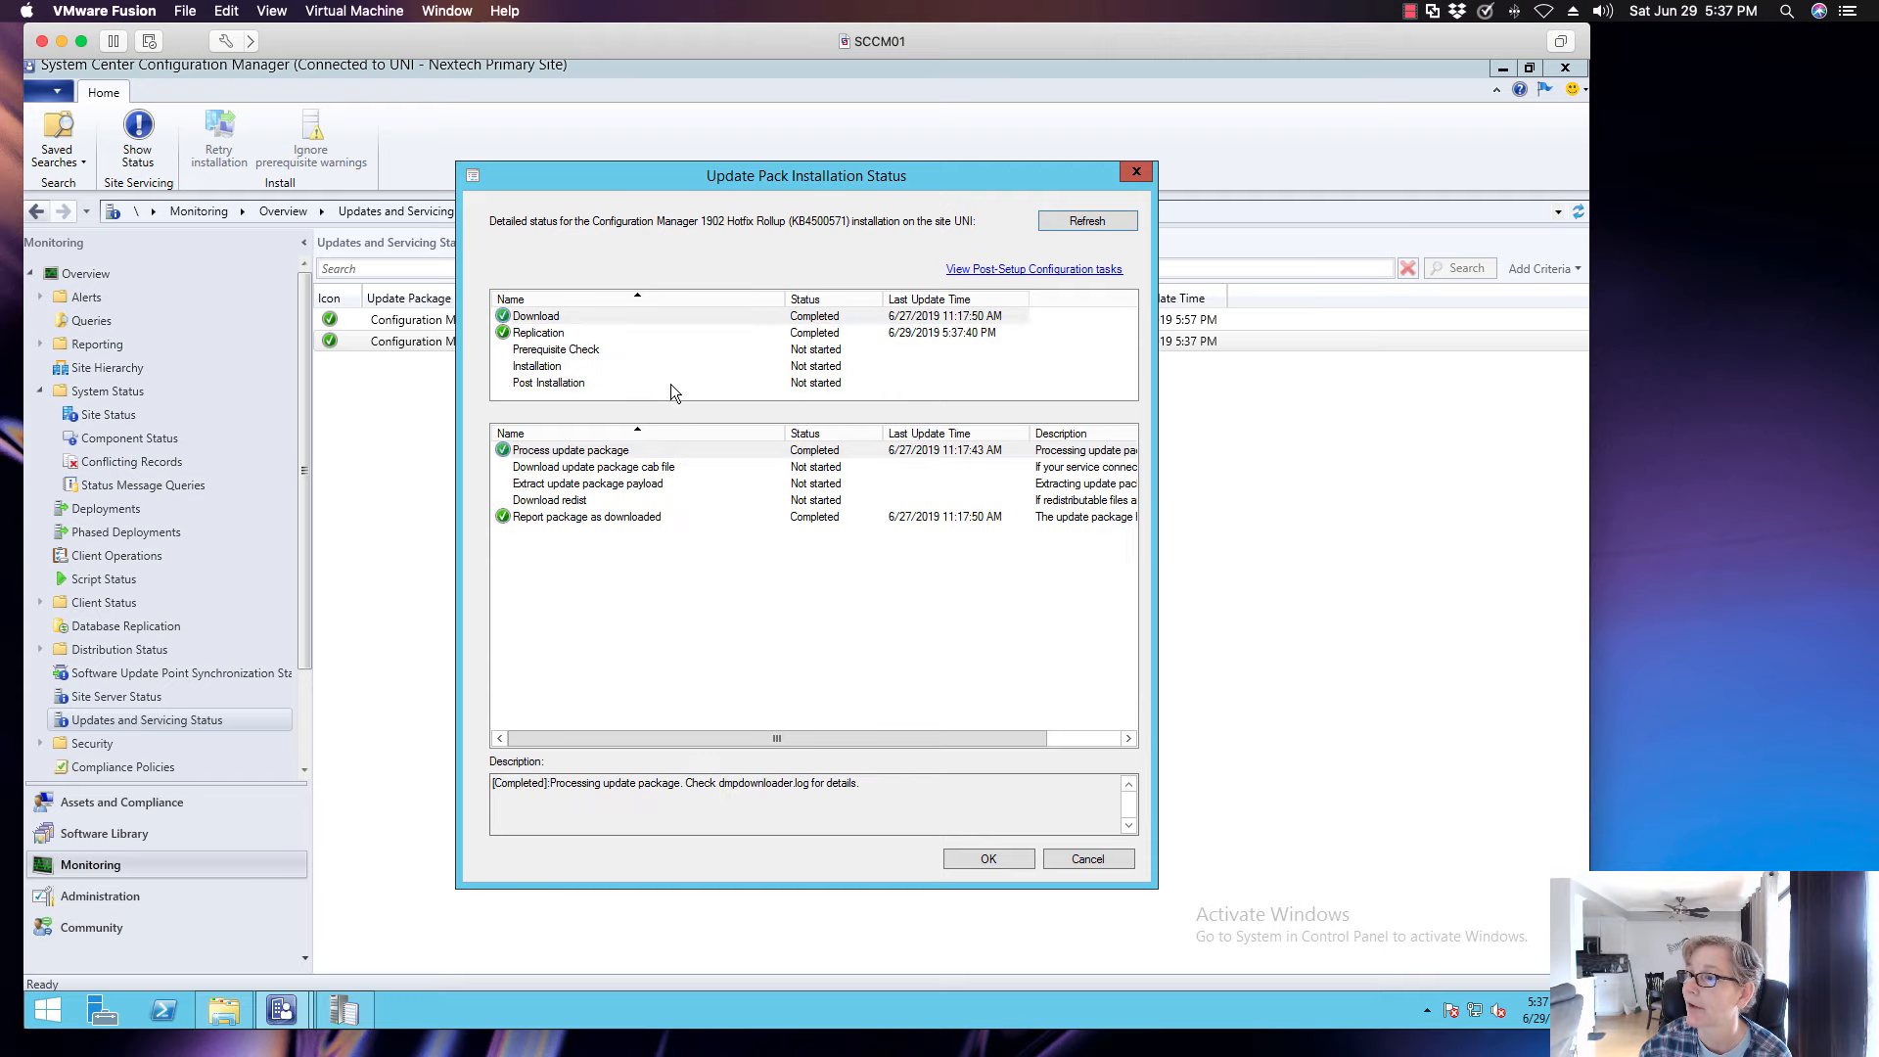
# - Review the Replication and Prerequisite Check stages in the update pack installation status, looking through their list of individual checks
pyautogui.click(567, 334)
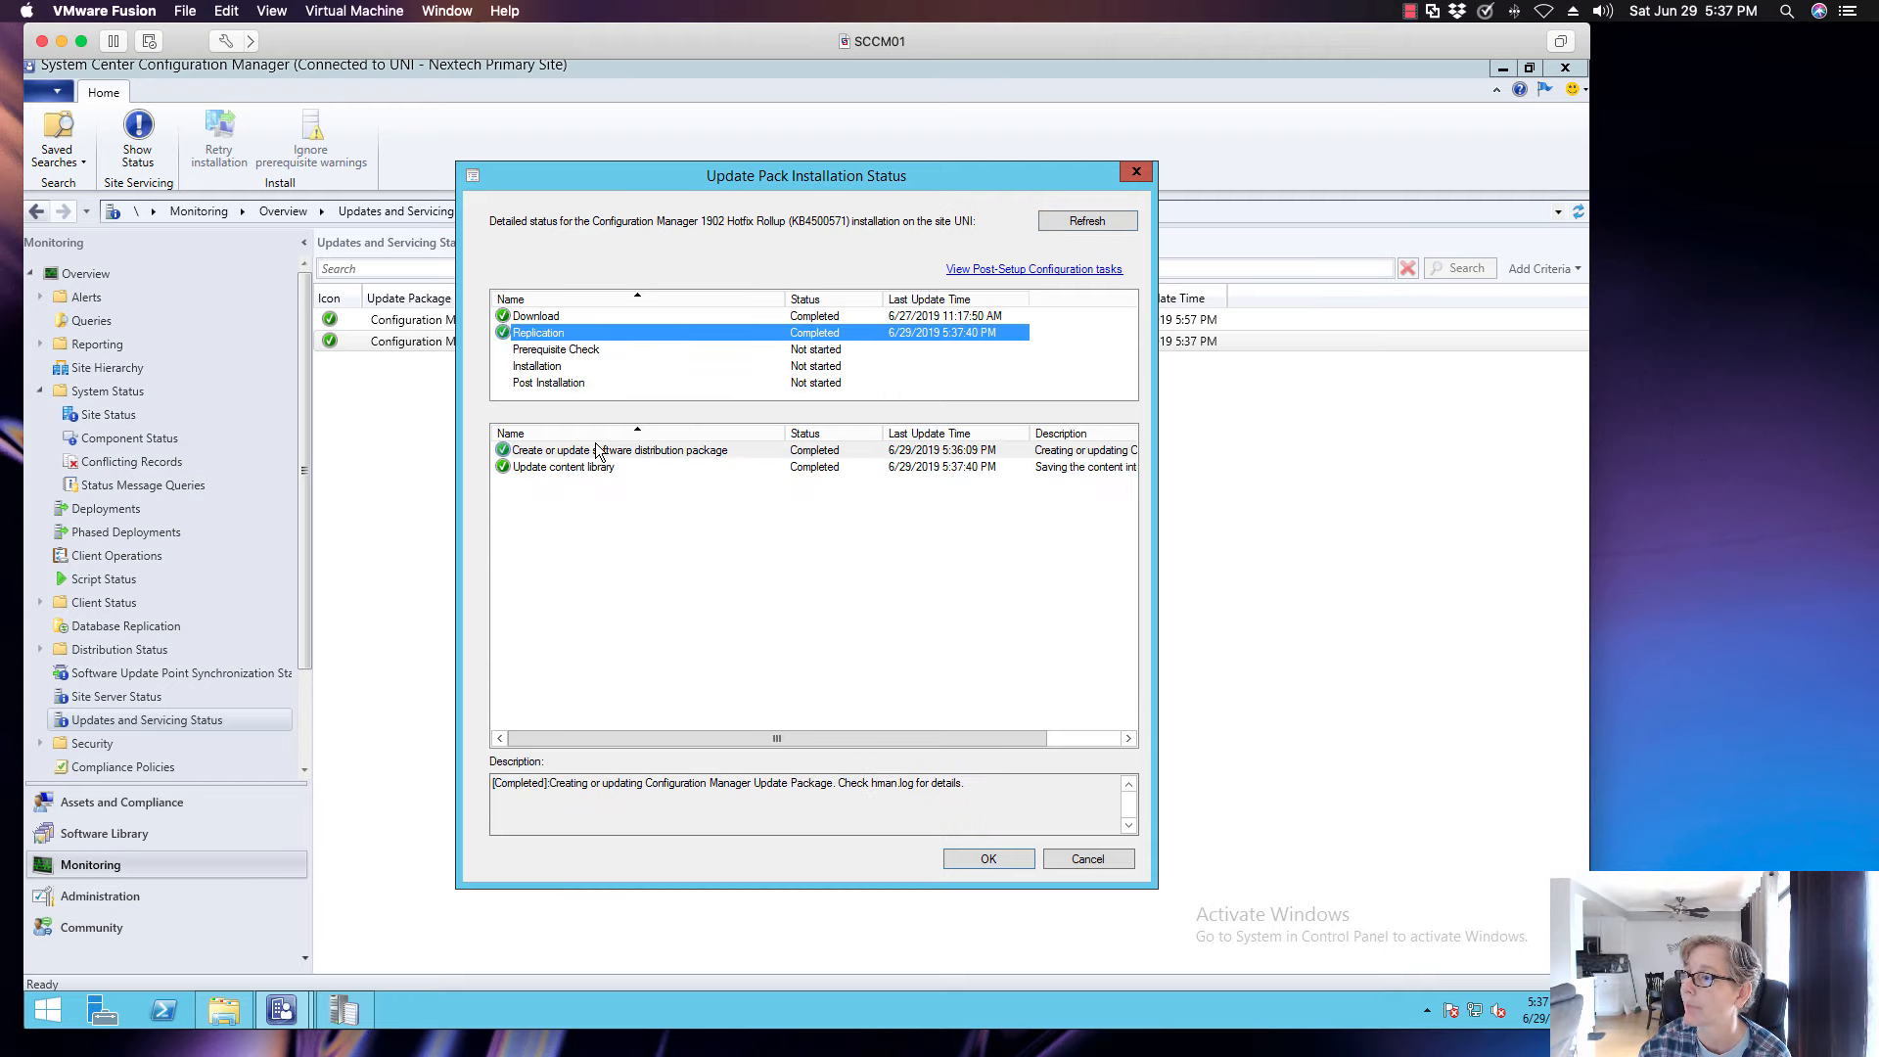
pyautogui.click(581, 354)
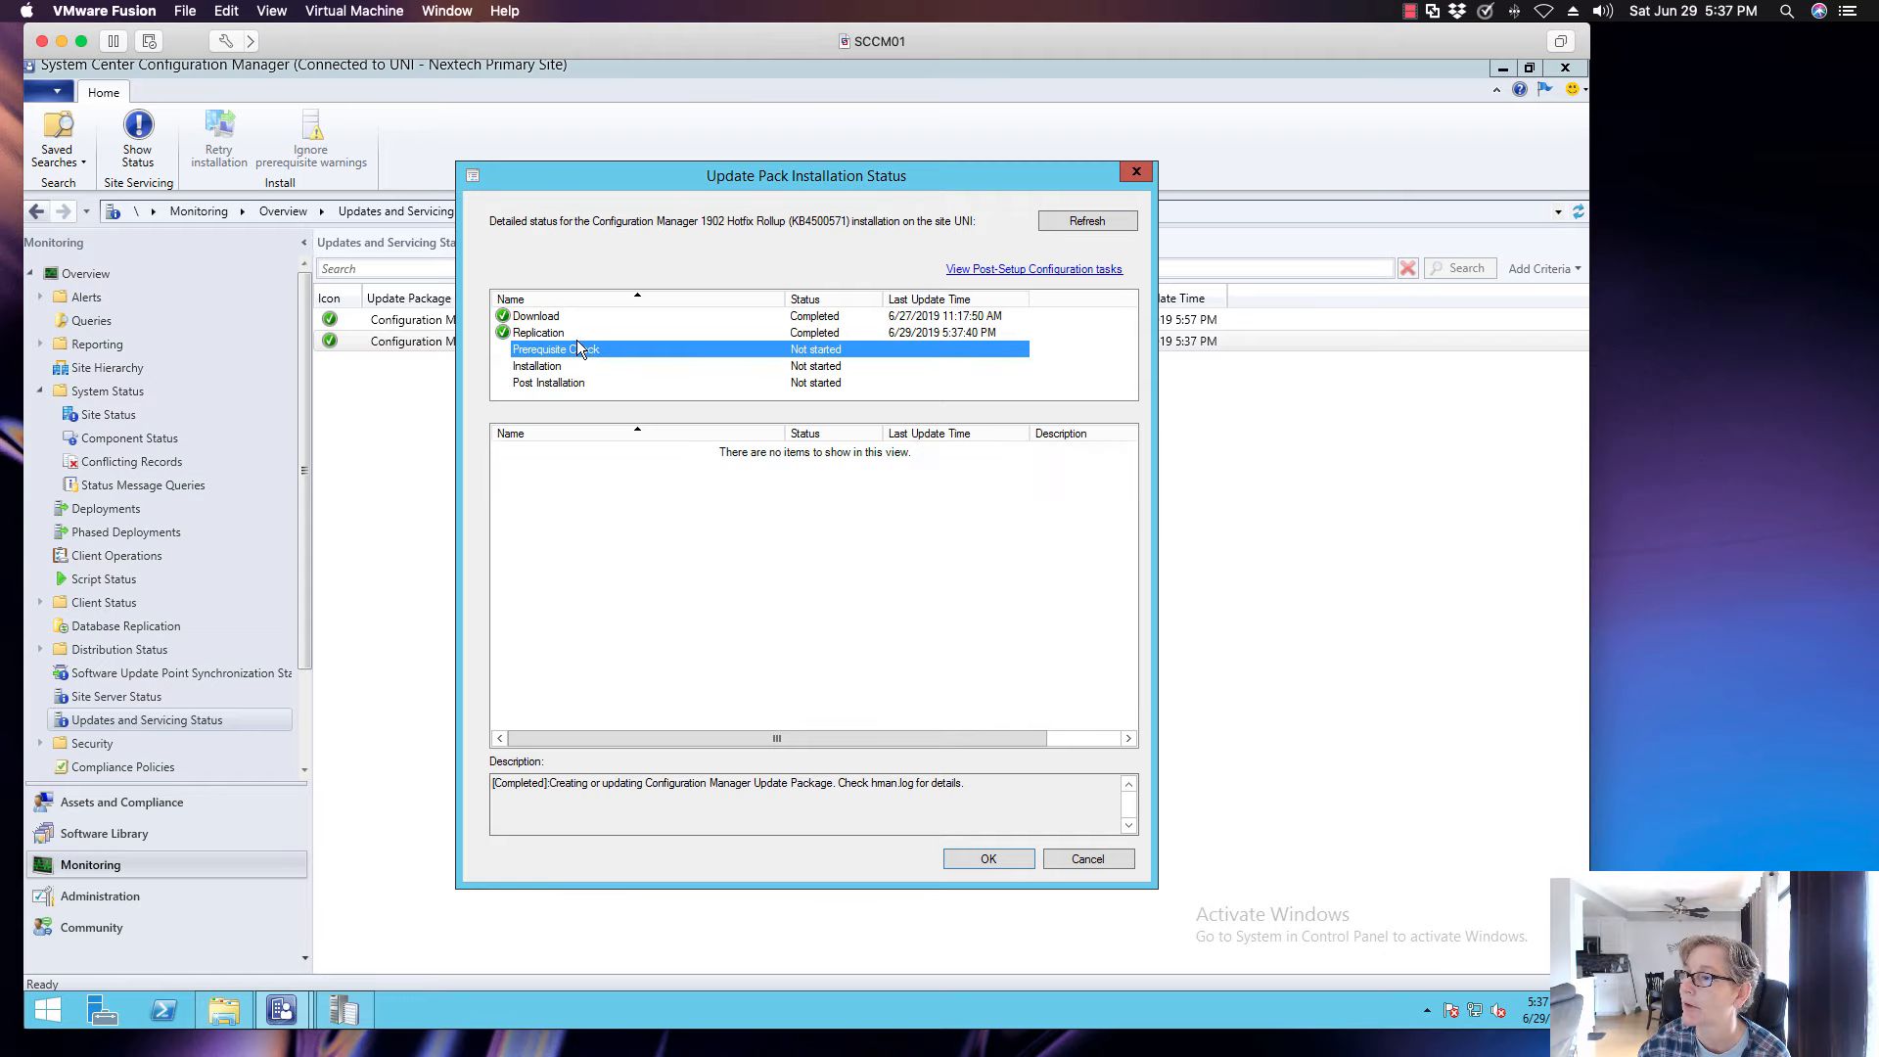
pyautogui.click(576, 335)
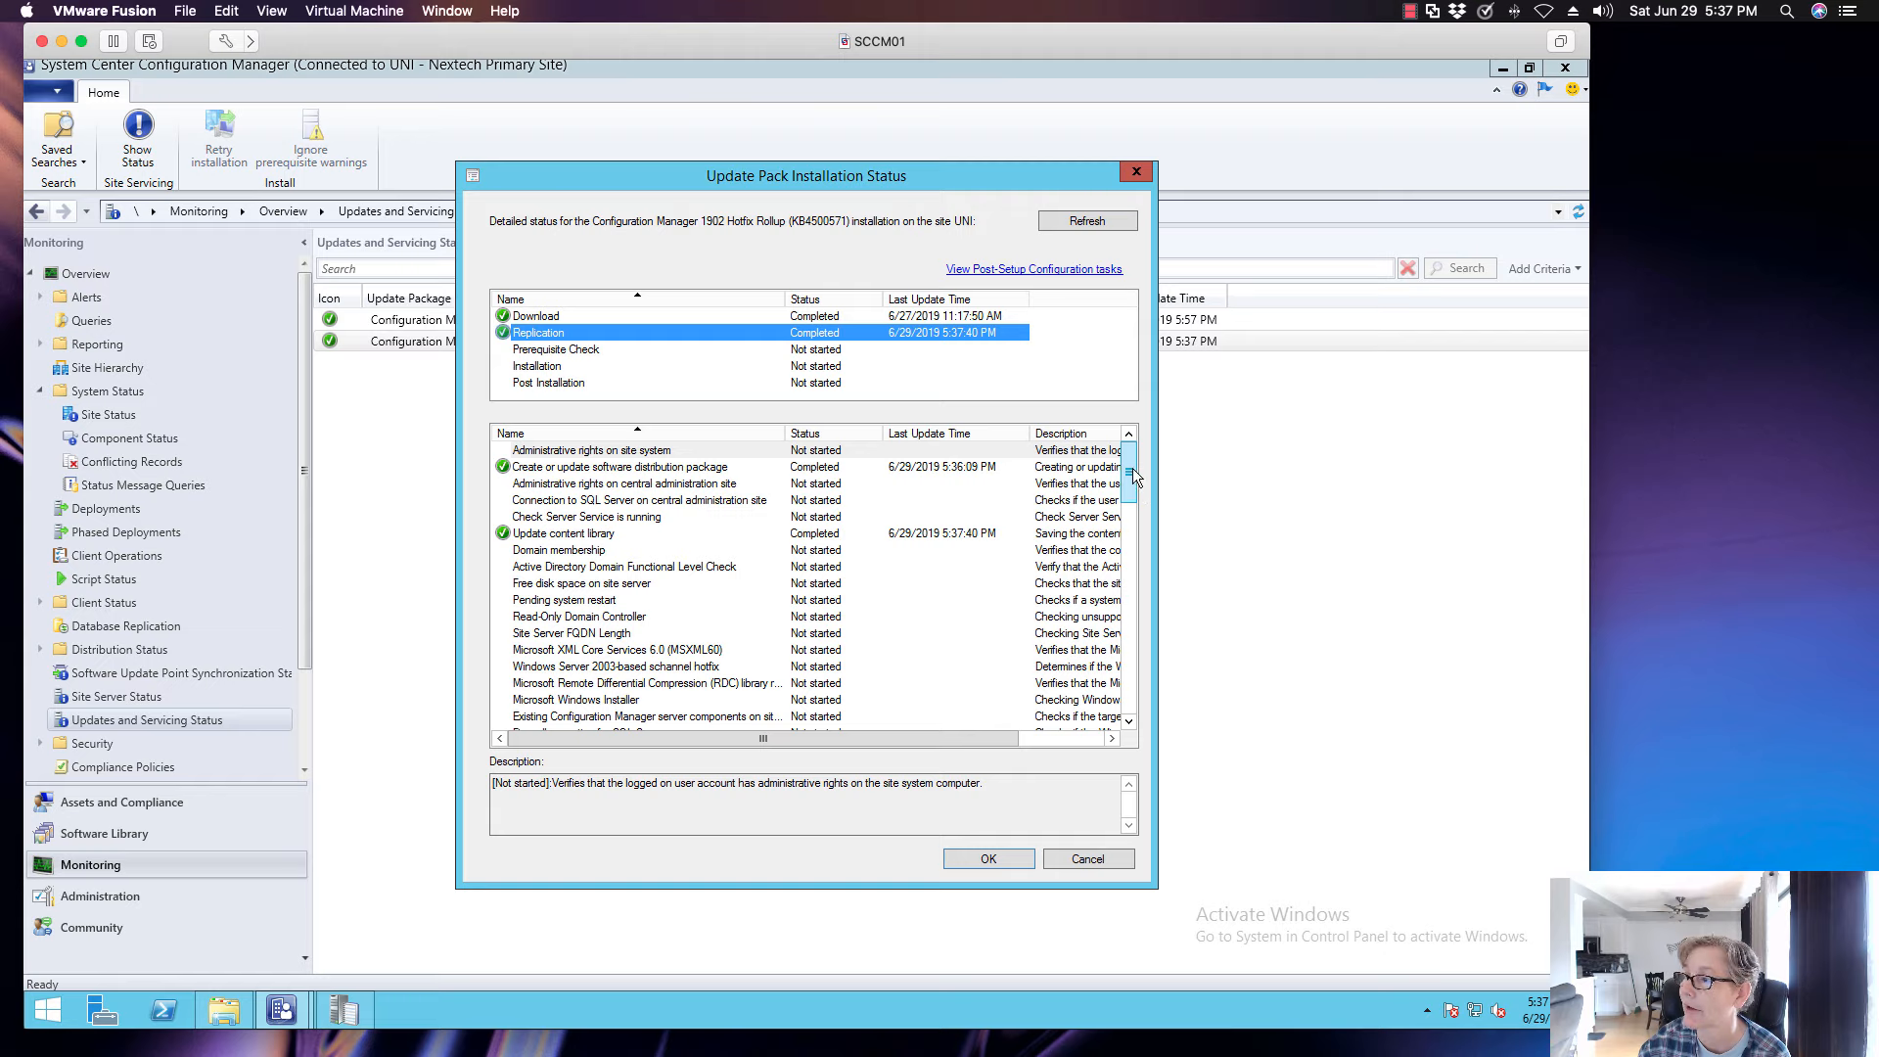
pyautogui.moveTo(1130, 468); pyautogui.dragTo(1114, 672)
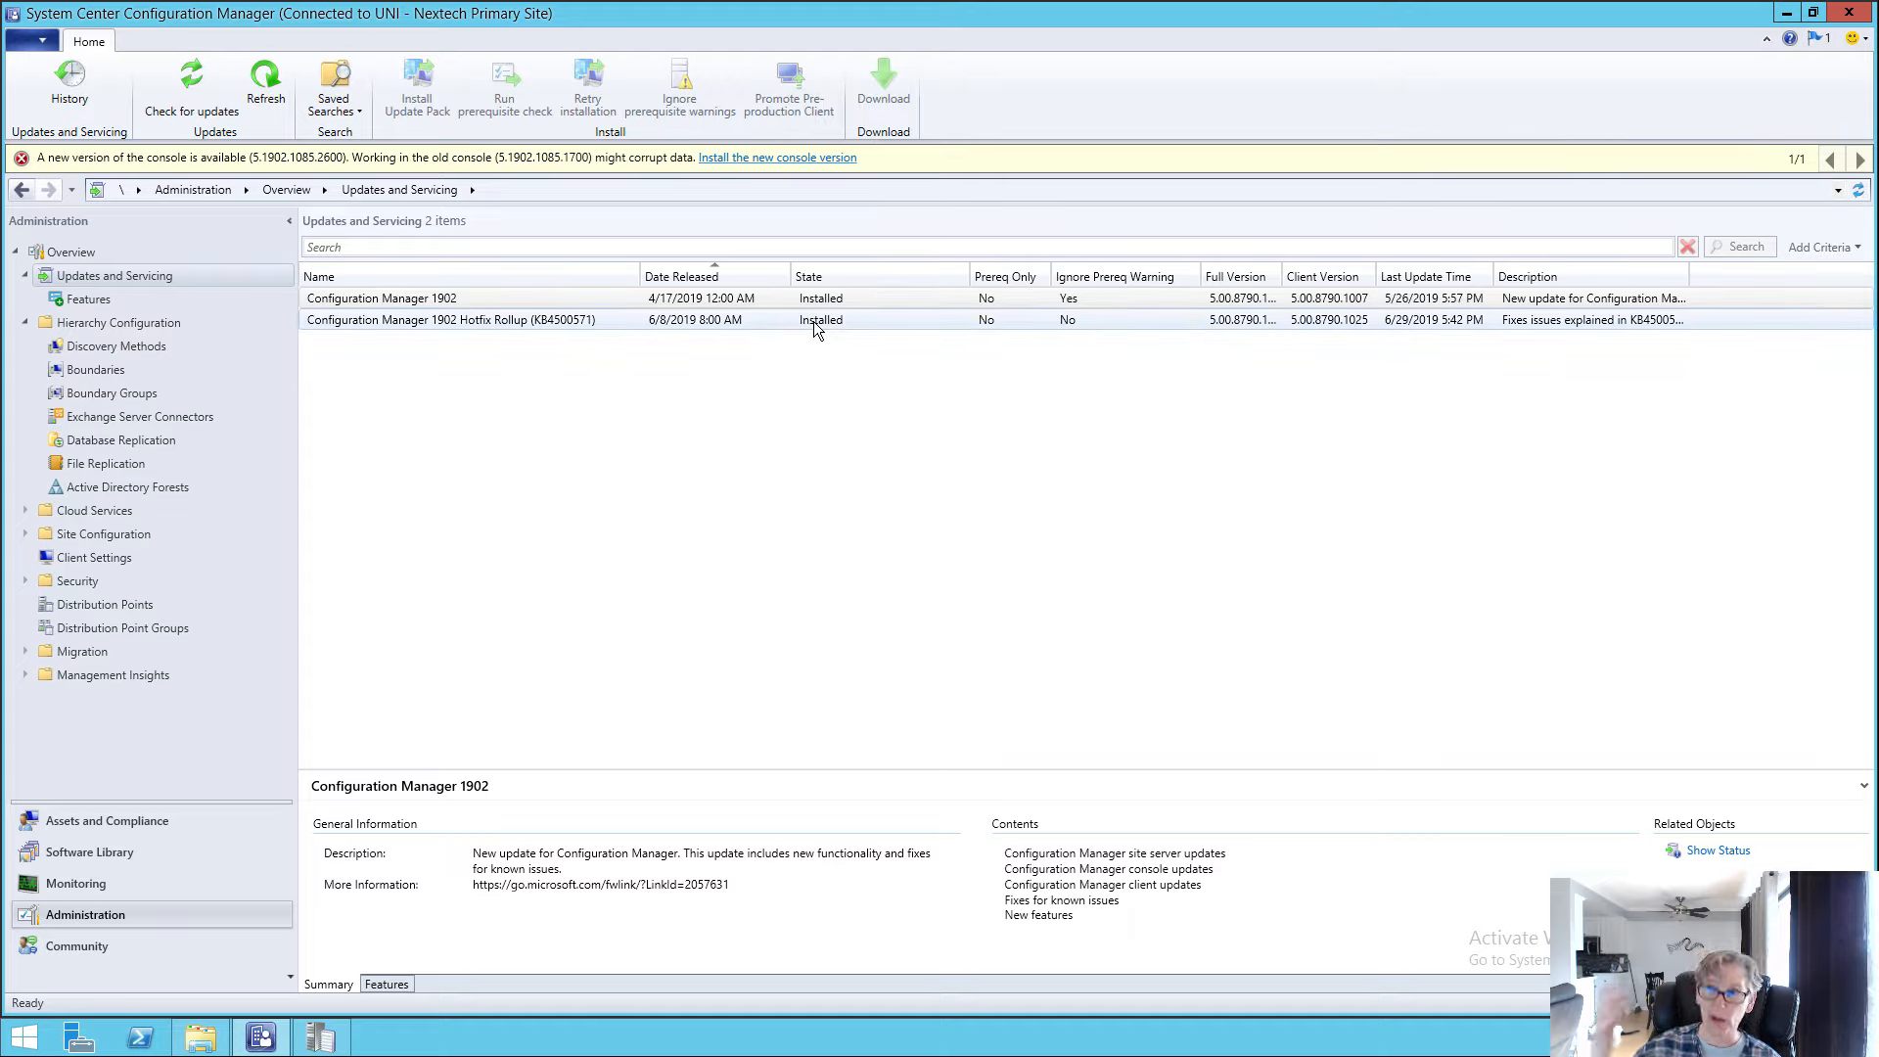
# - Start the installation of the new console version offered in Updates and Servicing
pyautogui.click(773, 158)
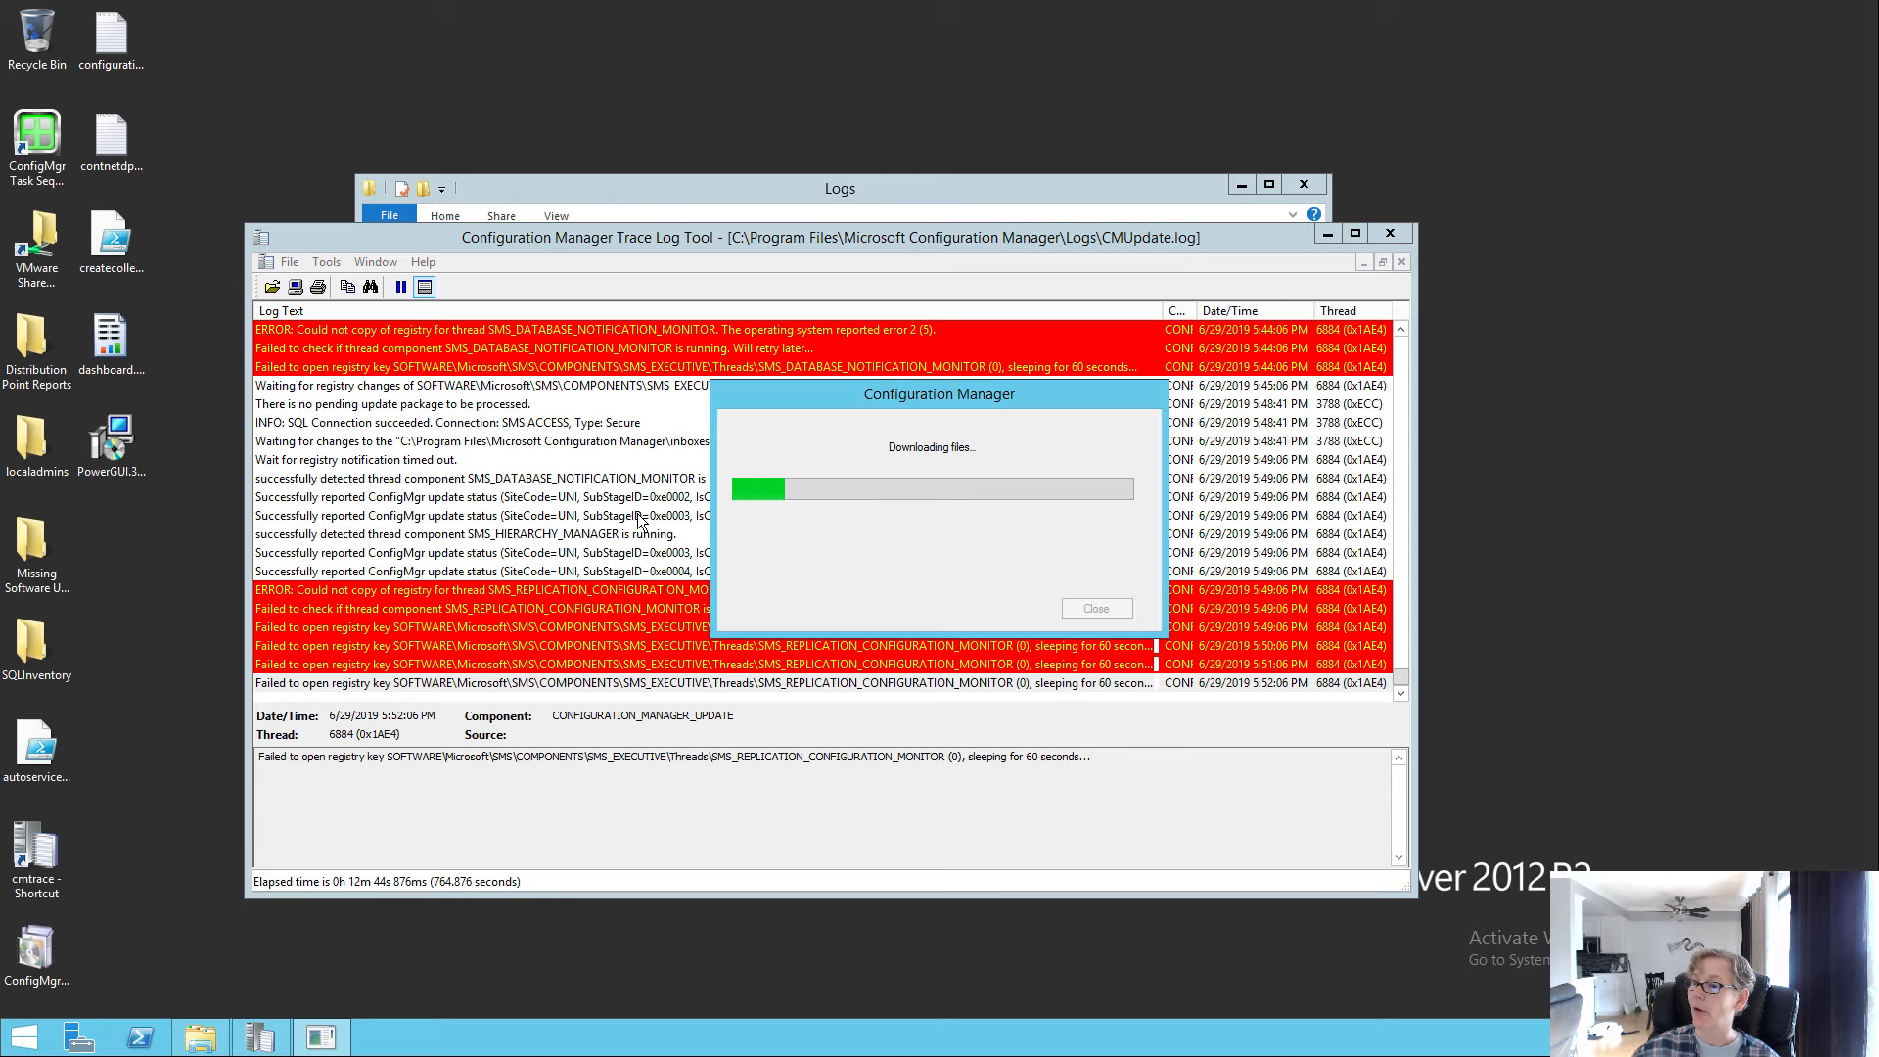
# - Examine the error entries in CMUpdate.log, including the SMS_REPLICATION_CONFIGURATION_MONITOR registry error, and close the log tool and the Logs folder
pyautogui.click(513, 591)
pyautogui.scroll(7, 661, 597)
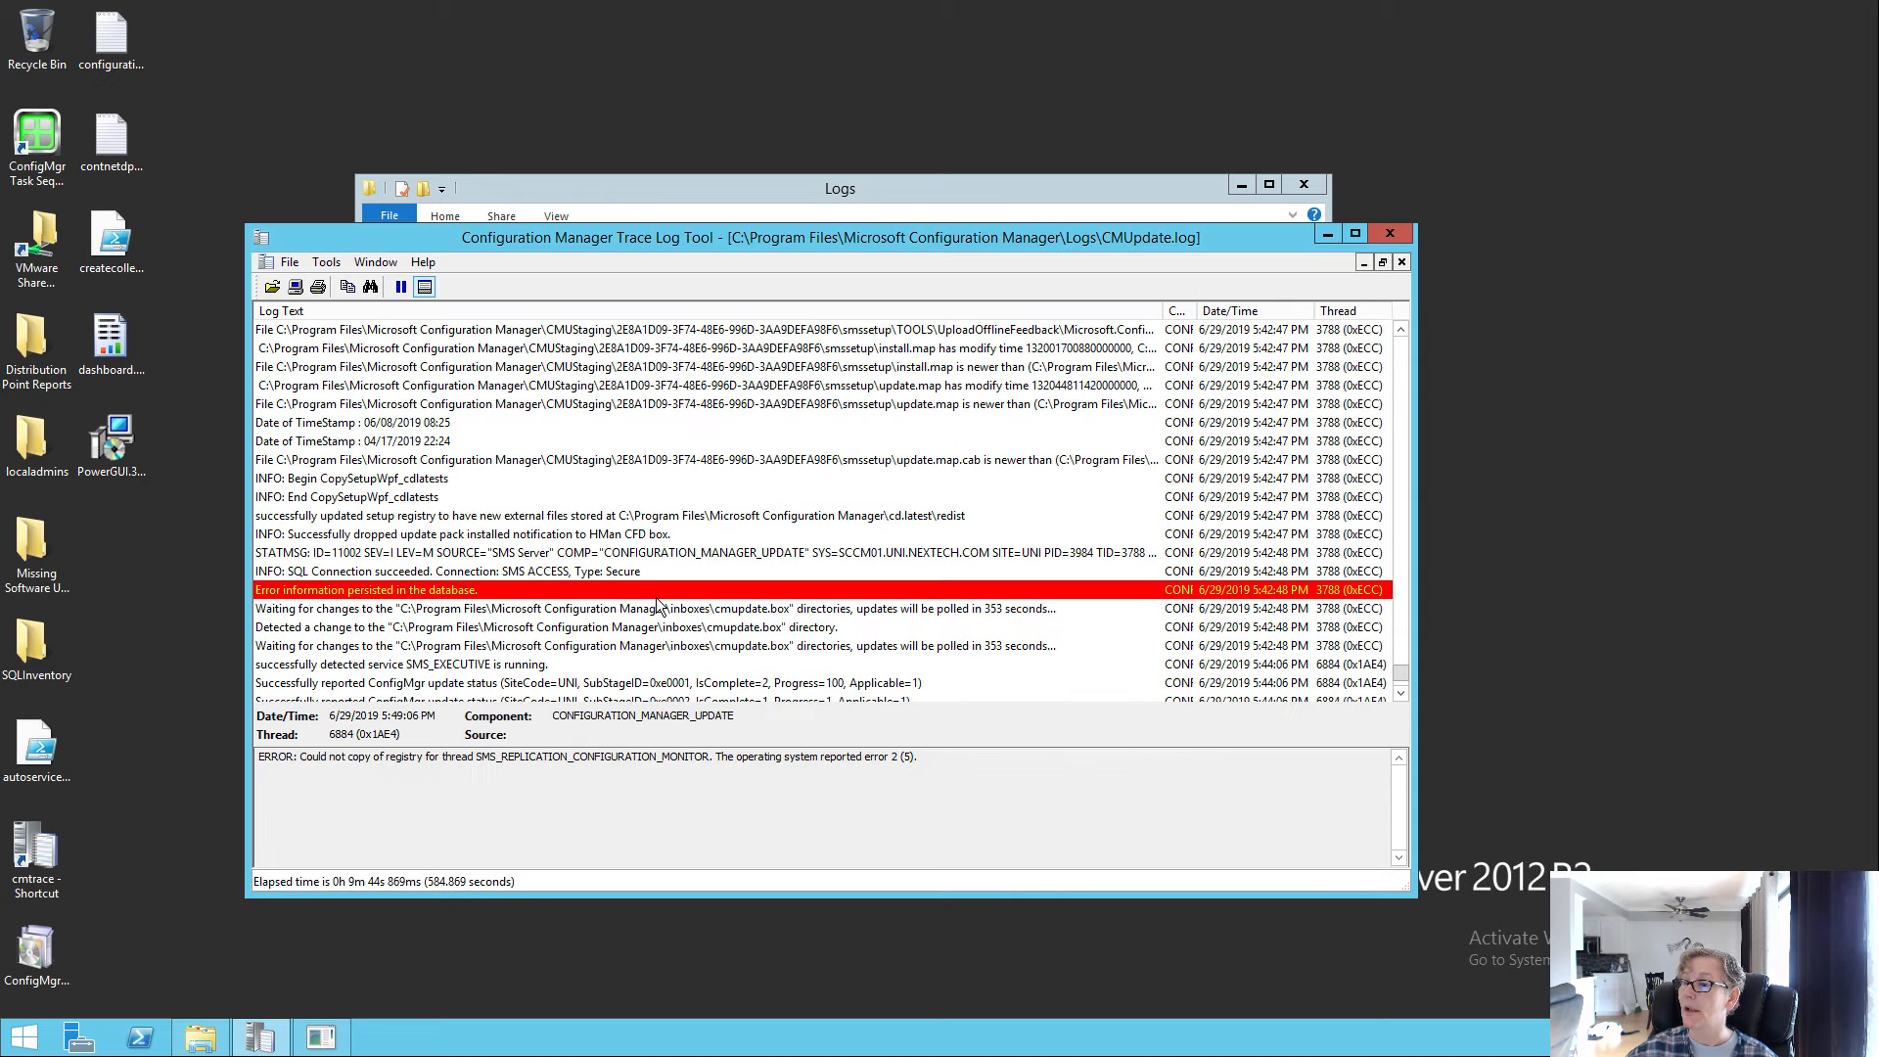
pyautogui.scroll(-6, 686, 587)
pyautogui.scroll(-1, 721, 555)
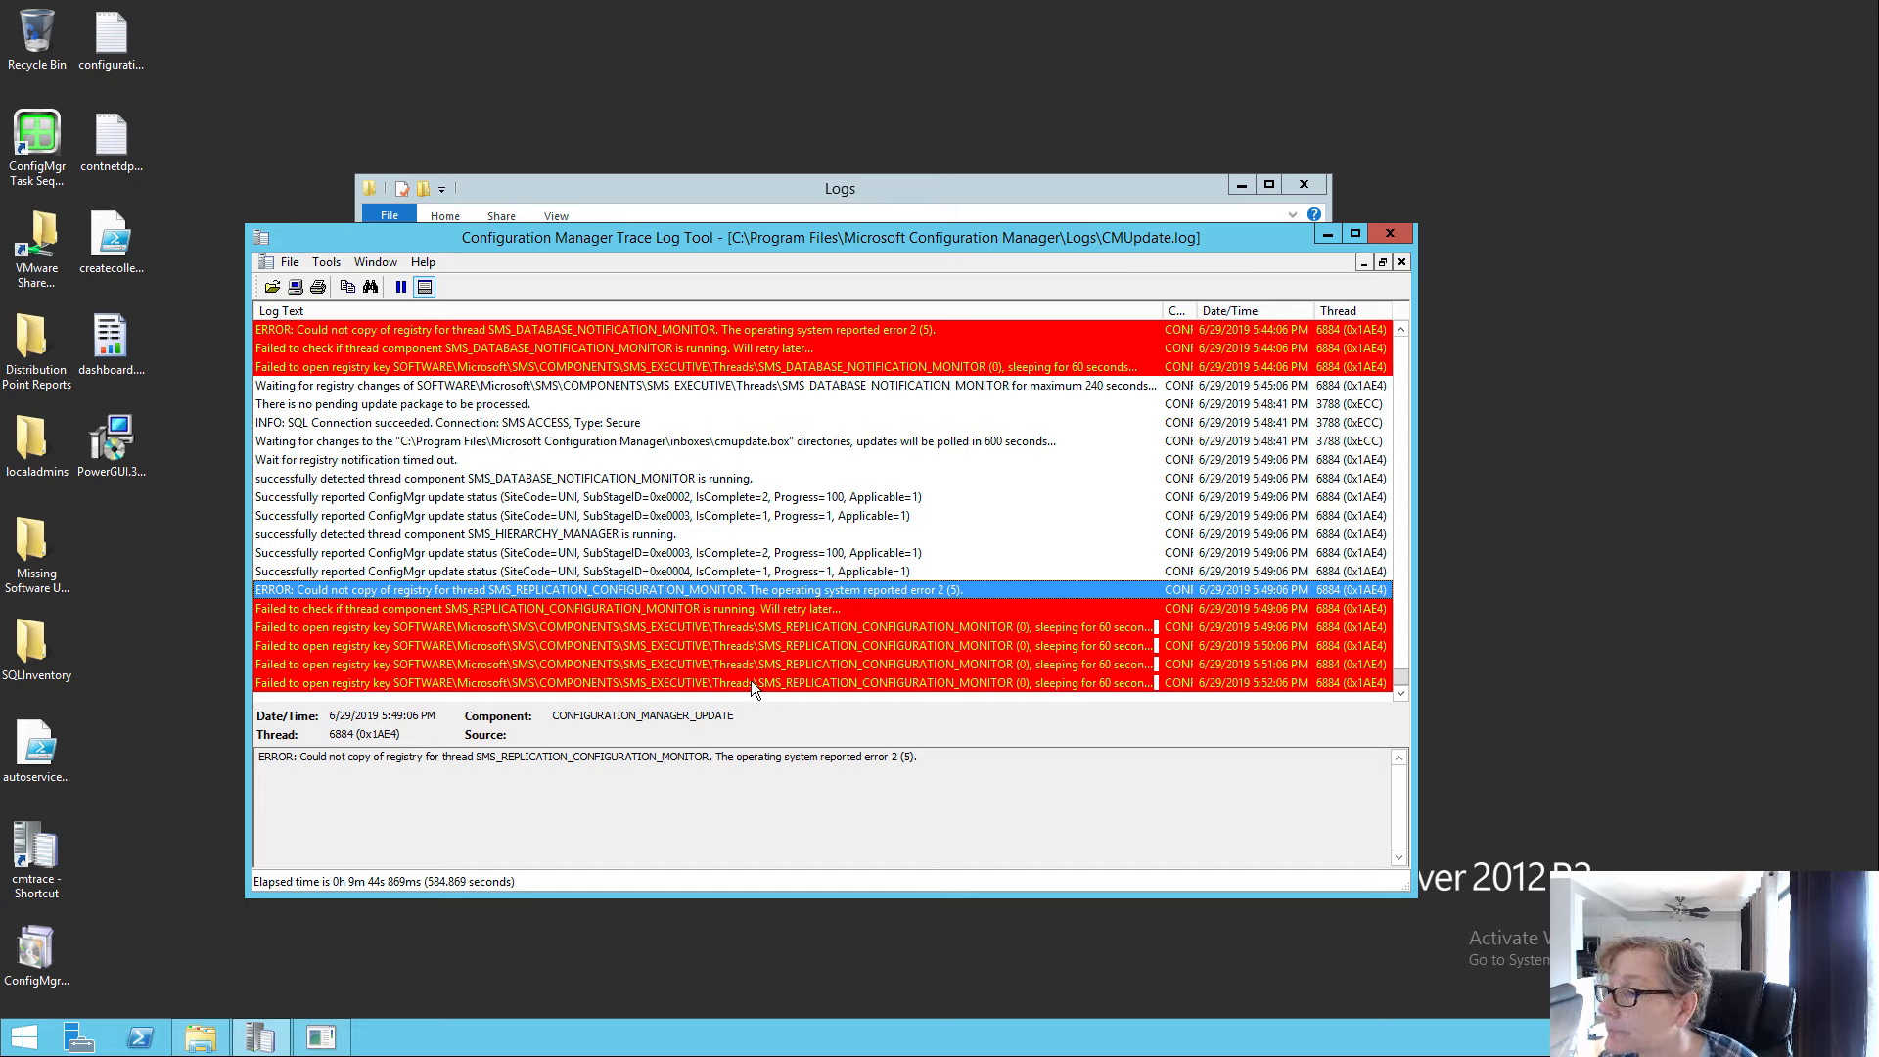
pyautogui.click(1394, 231)
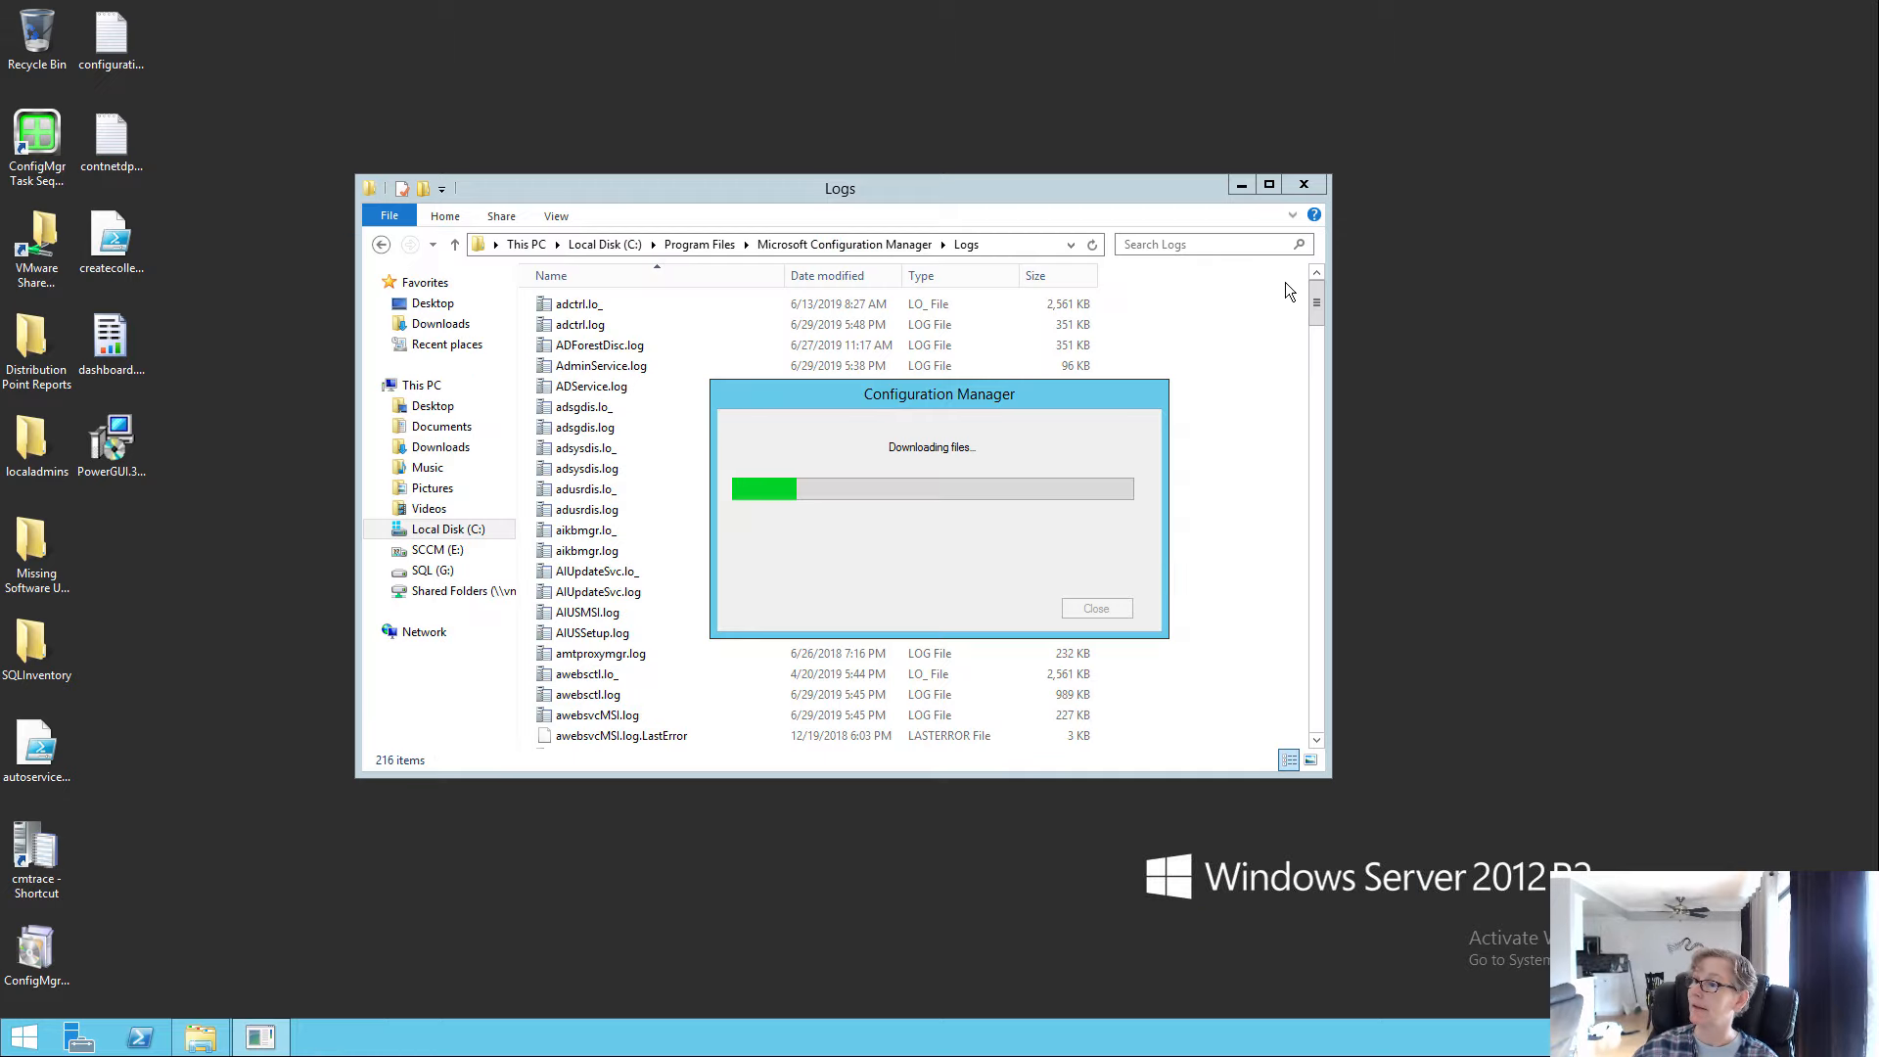
pyautogui.click(1305, 185)
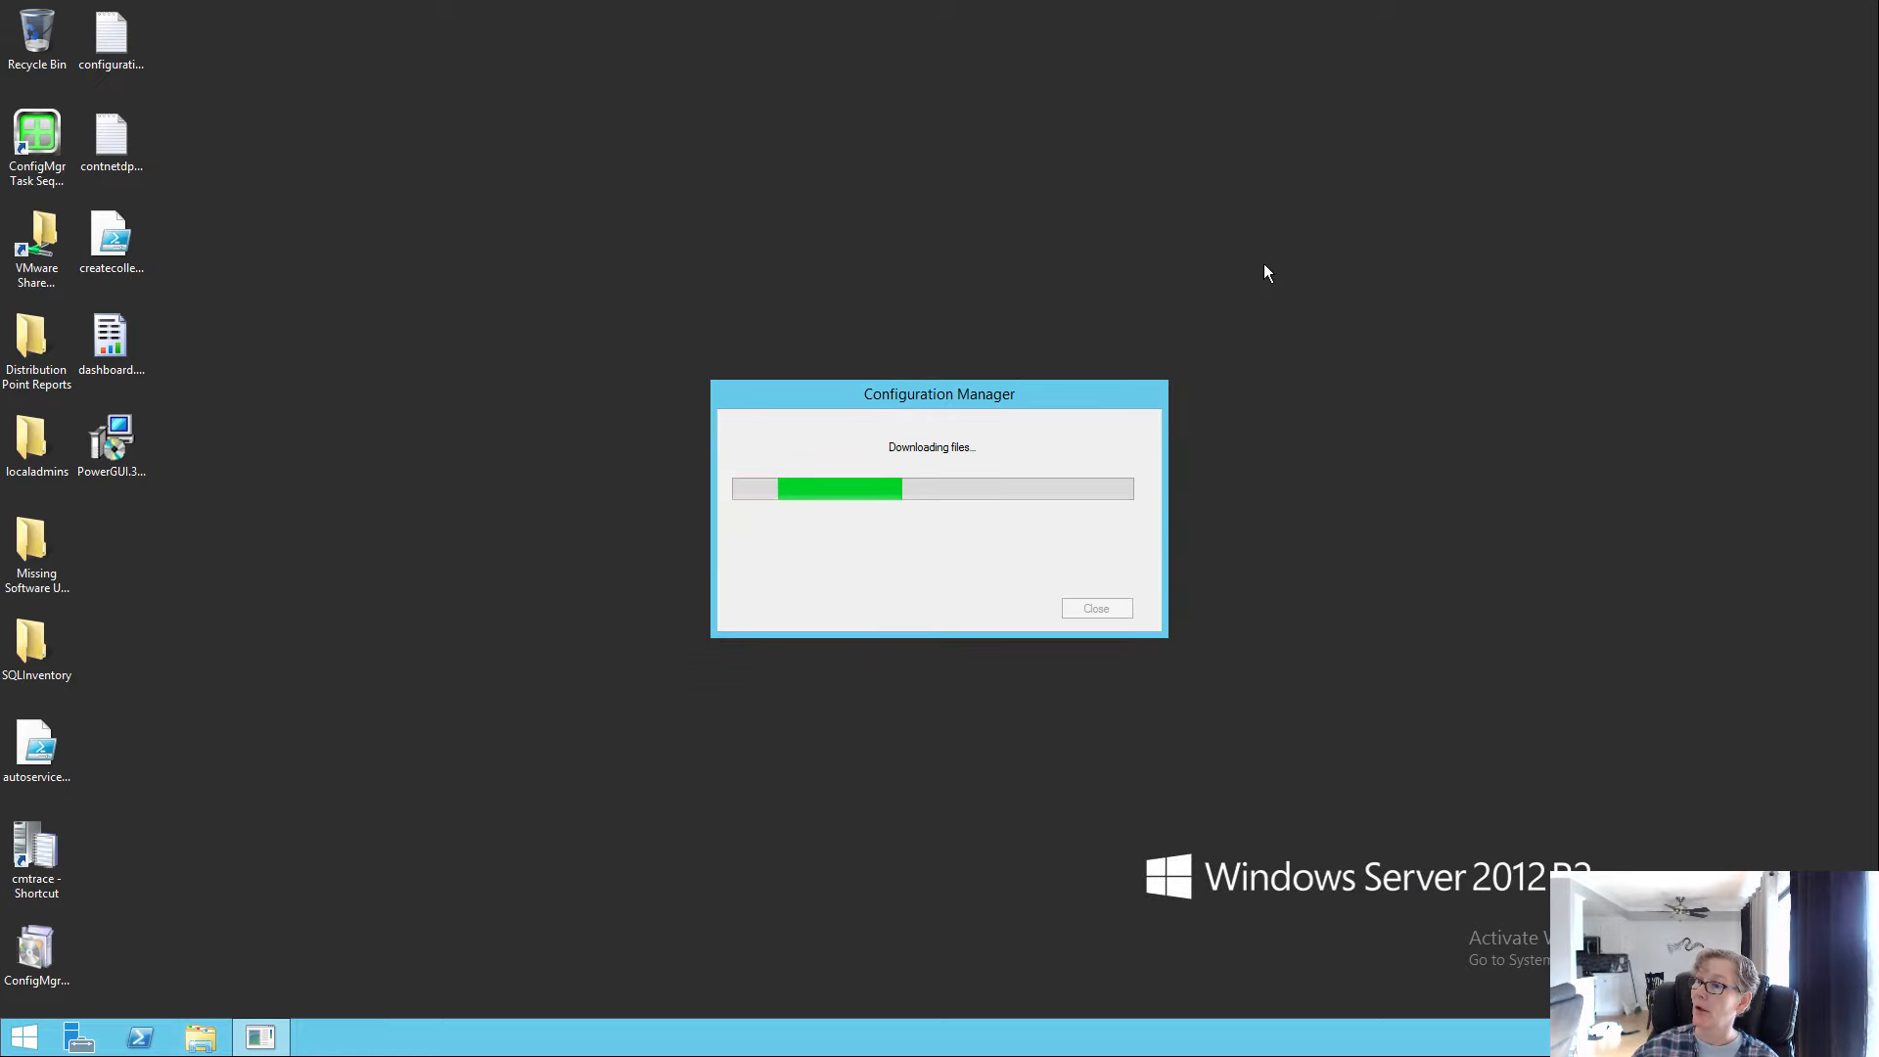